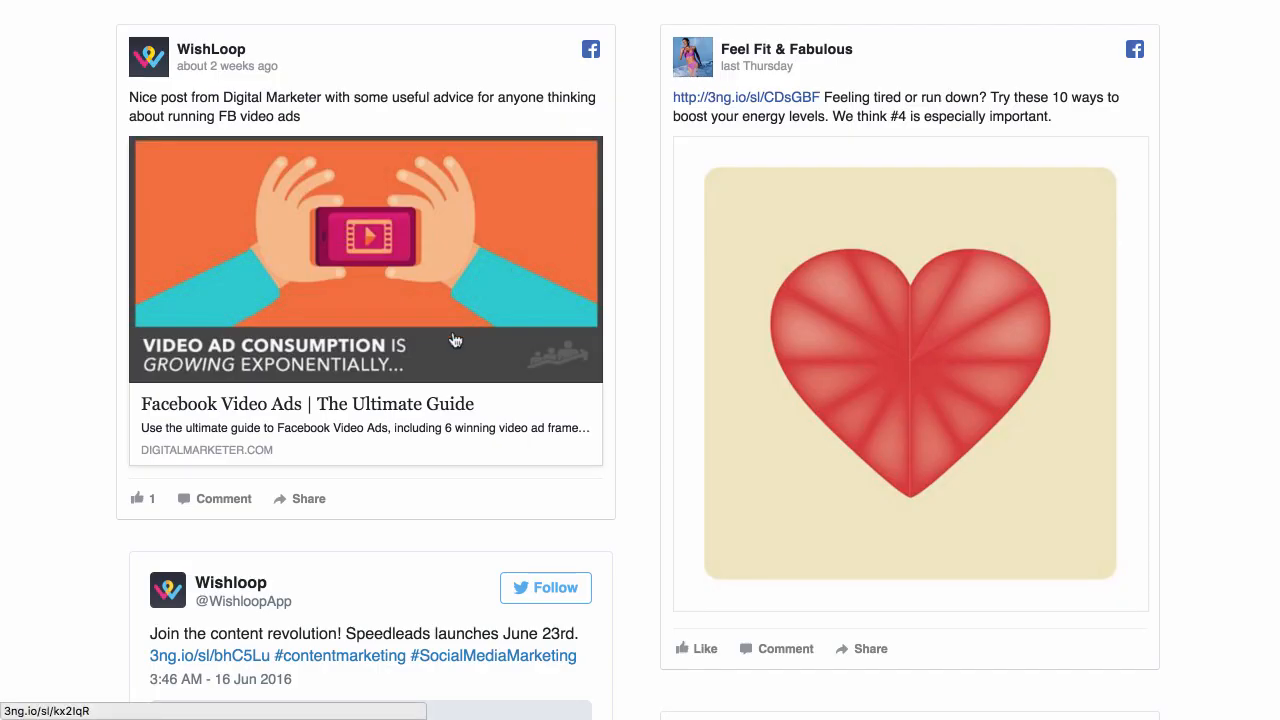
Open the energy-boosting article linked in the Feel Fit & Fabulous post and follow its Download Now call to action
click(770, 100)
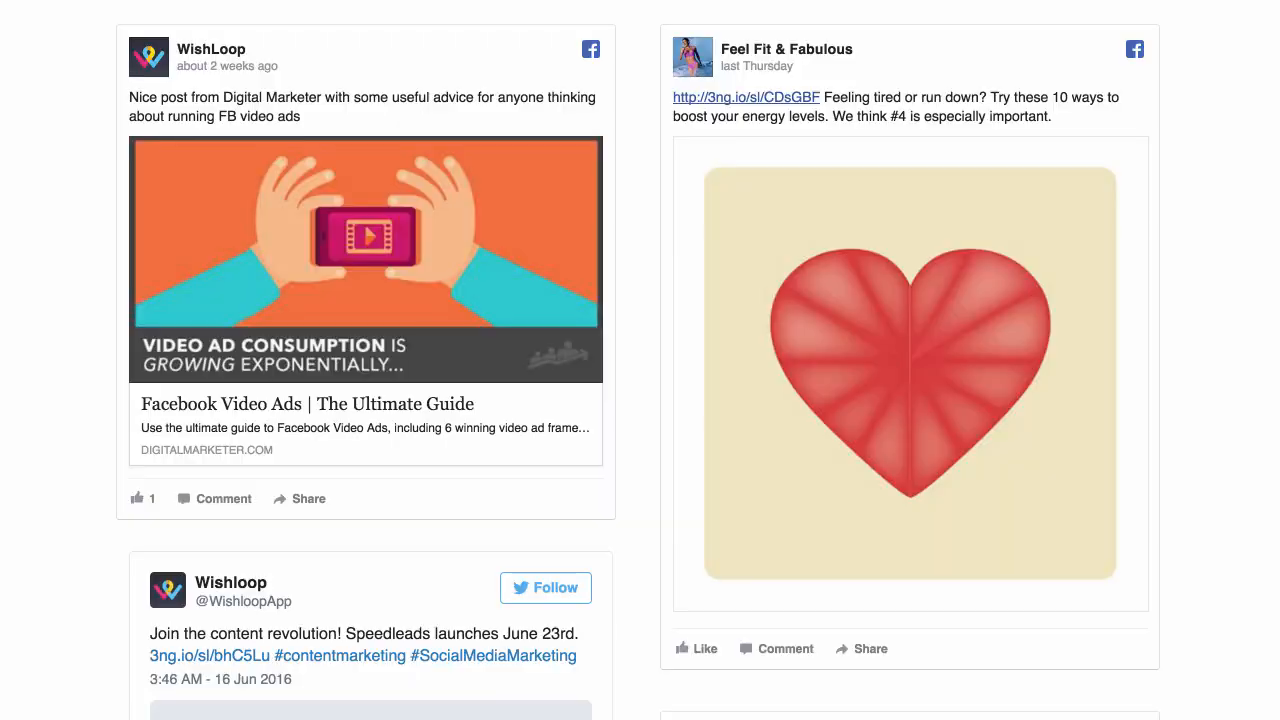
scroll(820, 249, up, 2)
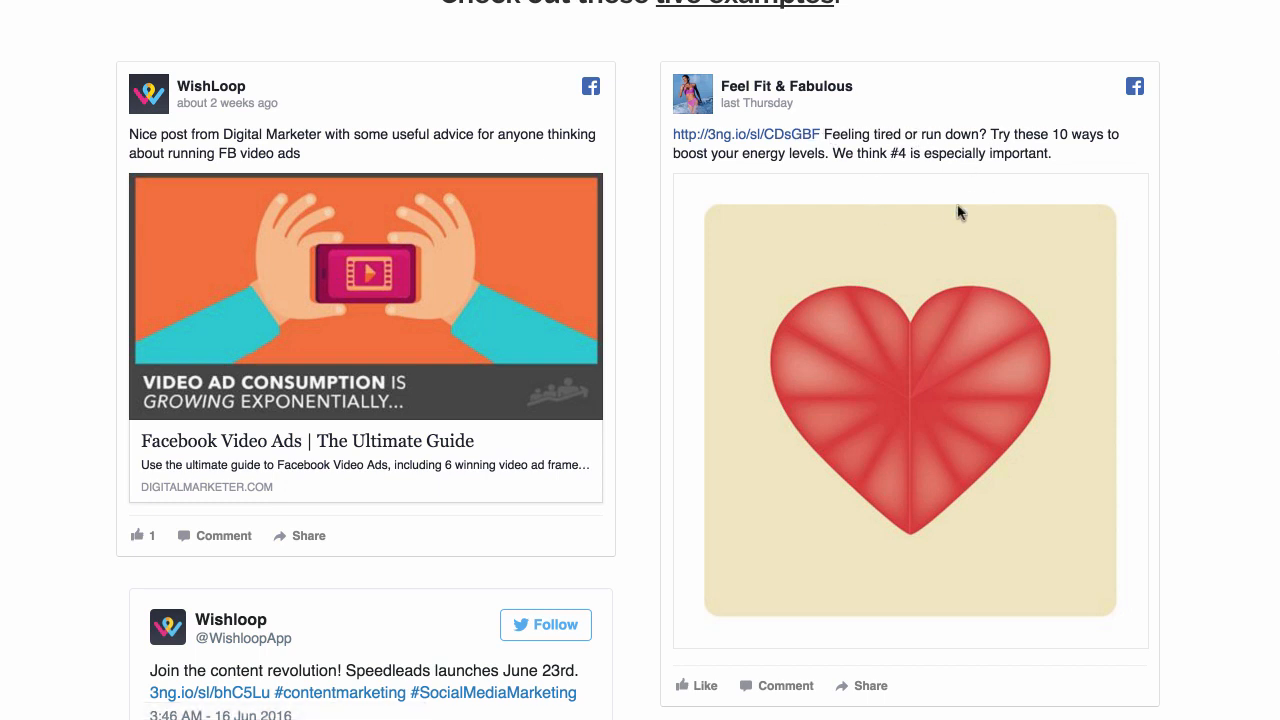
click(763, 143)
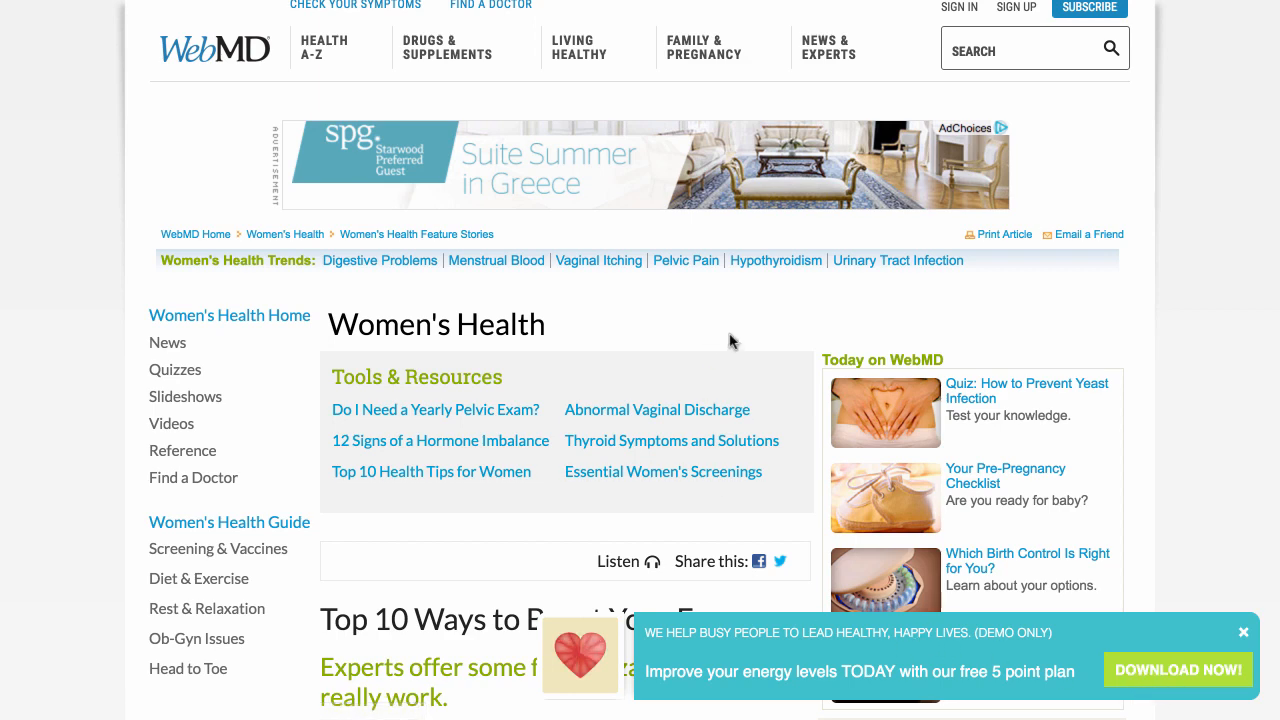
scroll(697, 457, down, 2)
scroll(697, 460, up, 2)
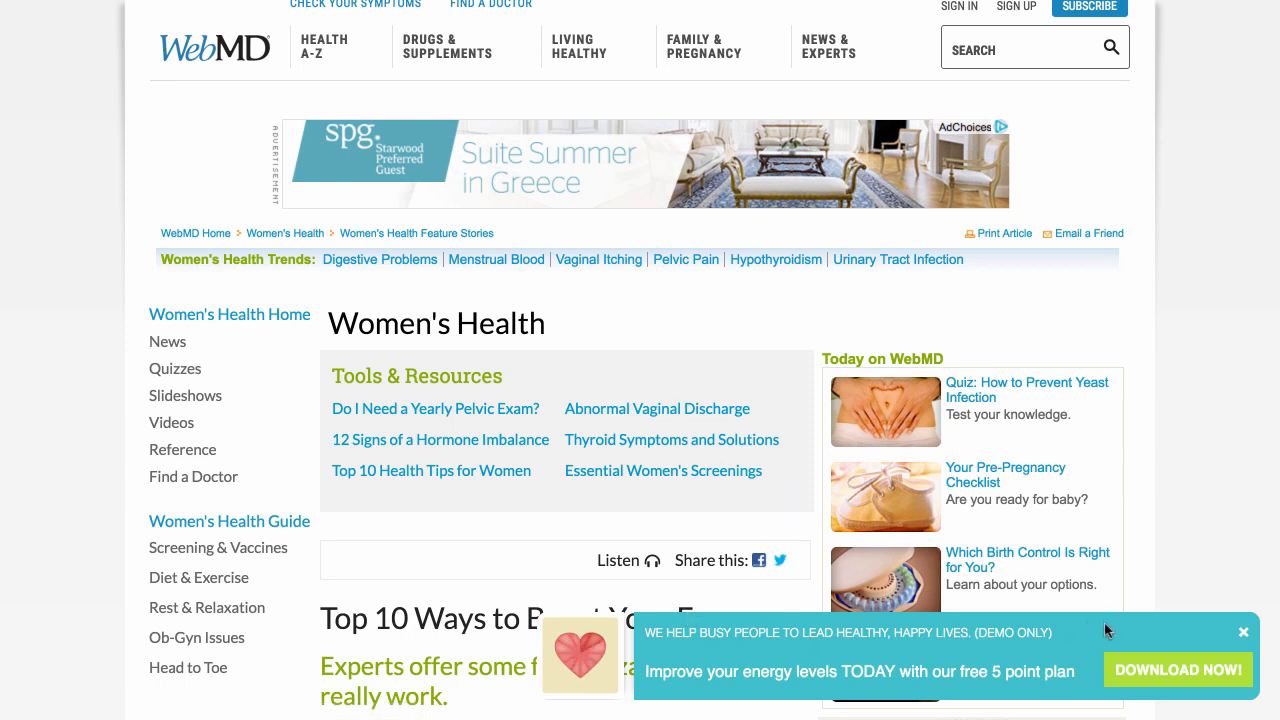
click(1186, 678)
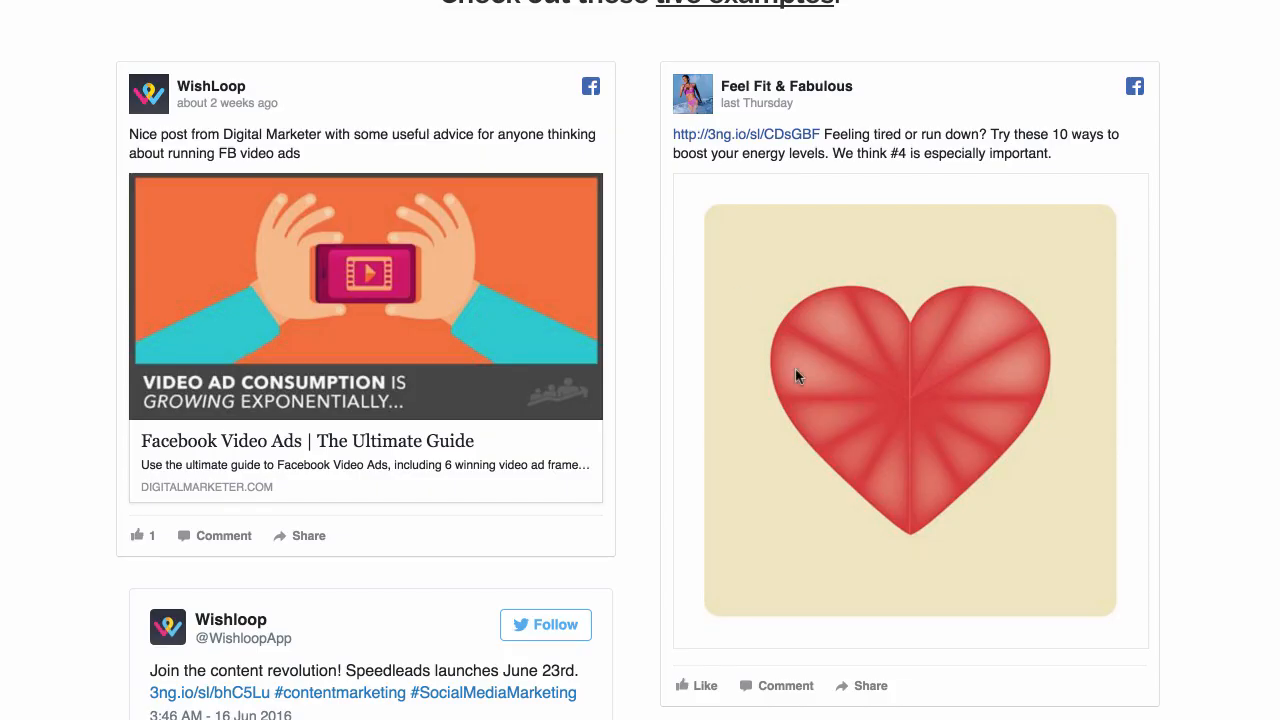
Check the Speedleads prelaunch example, pause its video and follow the box's Sign Up Now link
scroll(797, 370, down, 5)
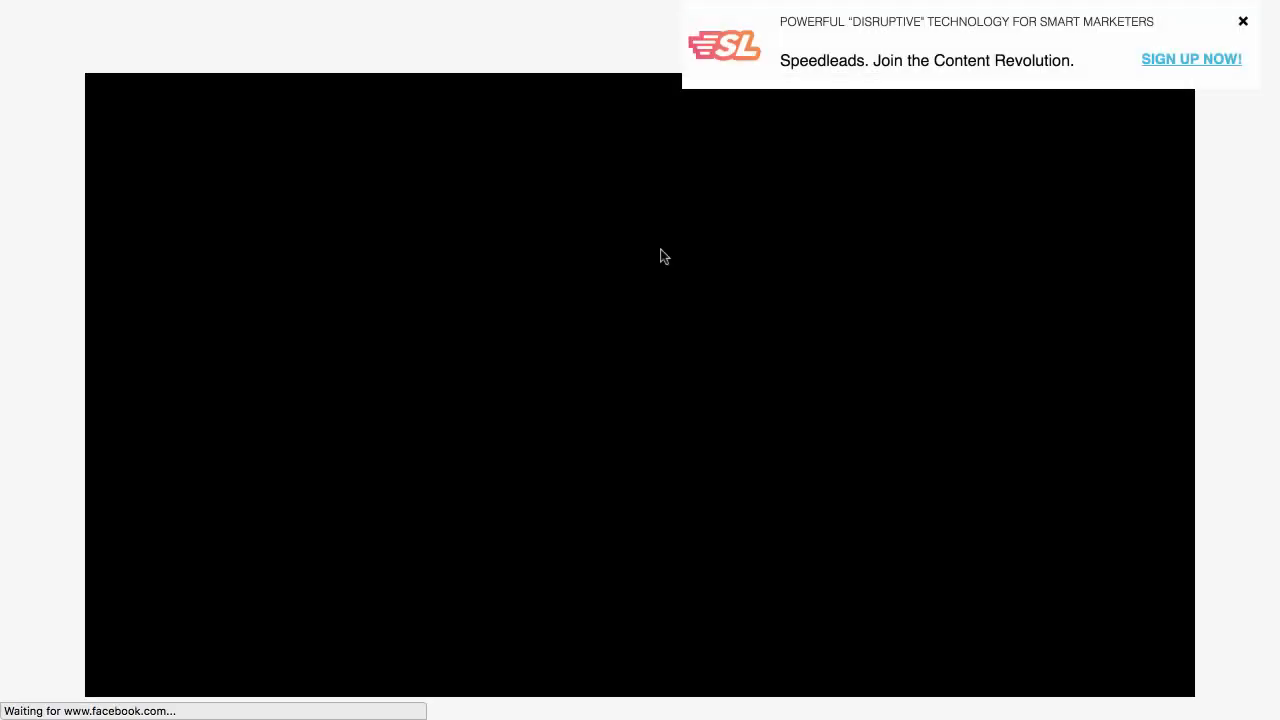
click(128, 667)
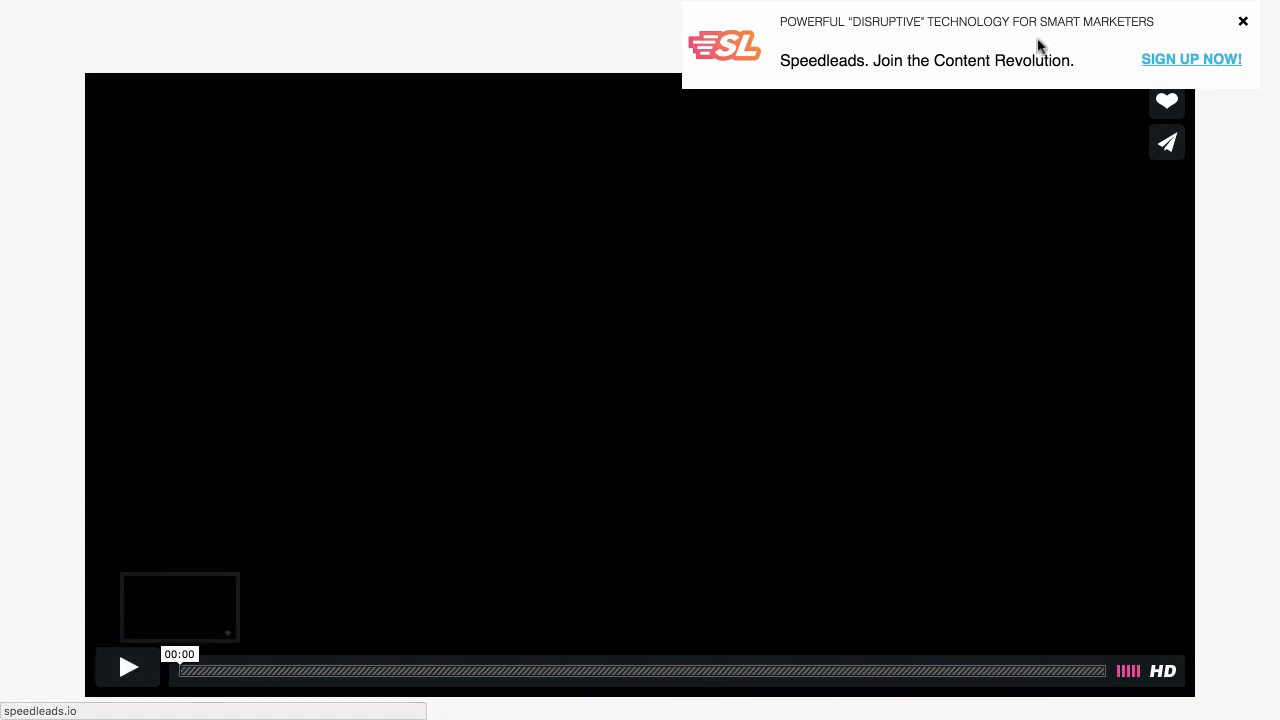
click(1154, 62)
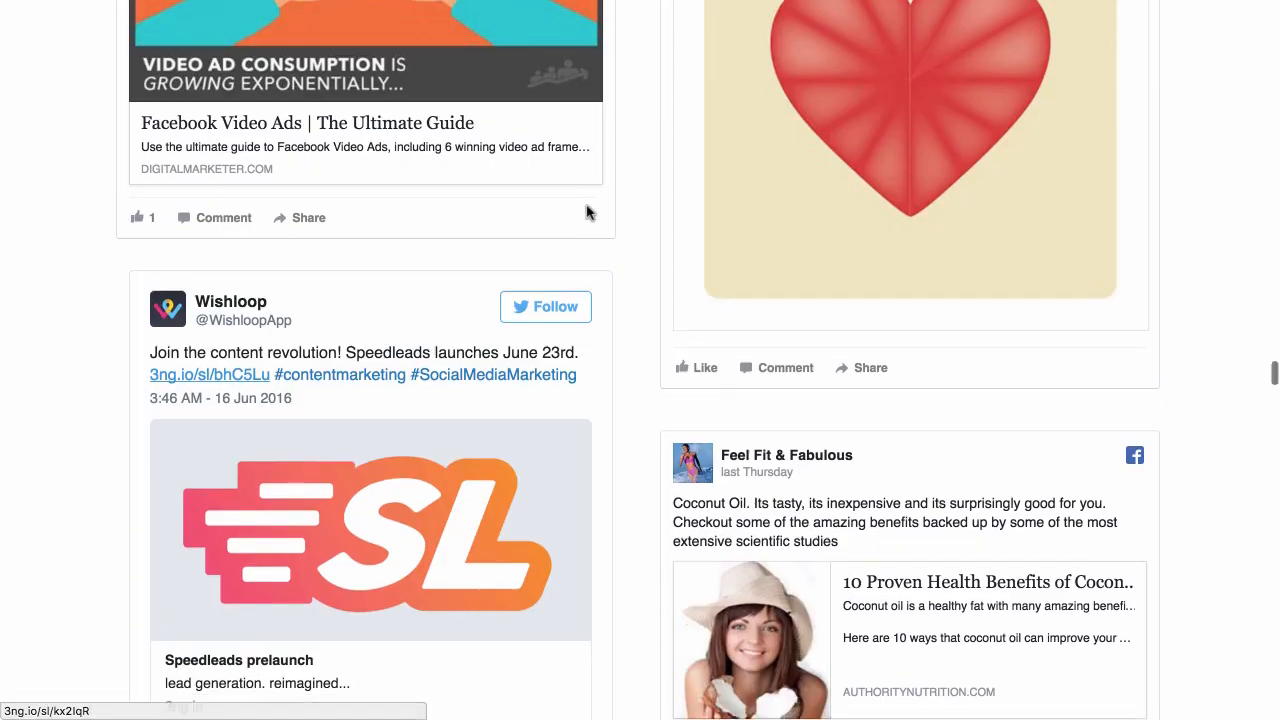
Open the "10 Proven Health Benefits of Coconut Oil" example and submit an e-mail address for the recipe download
scroll(588, 210, down, 2)
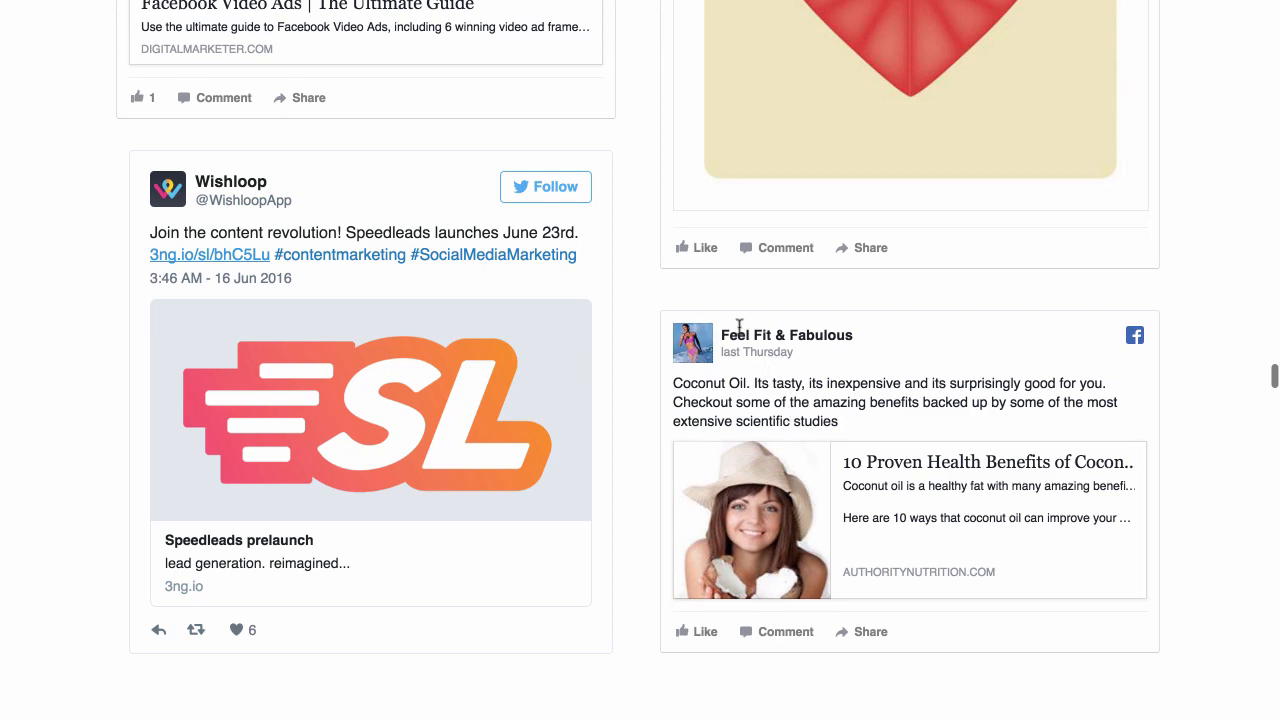
click(808, 511)
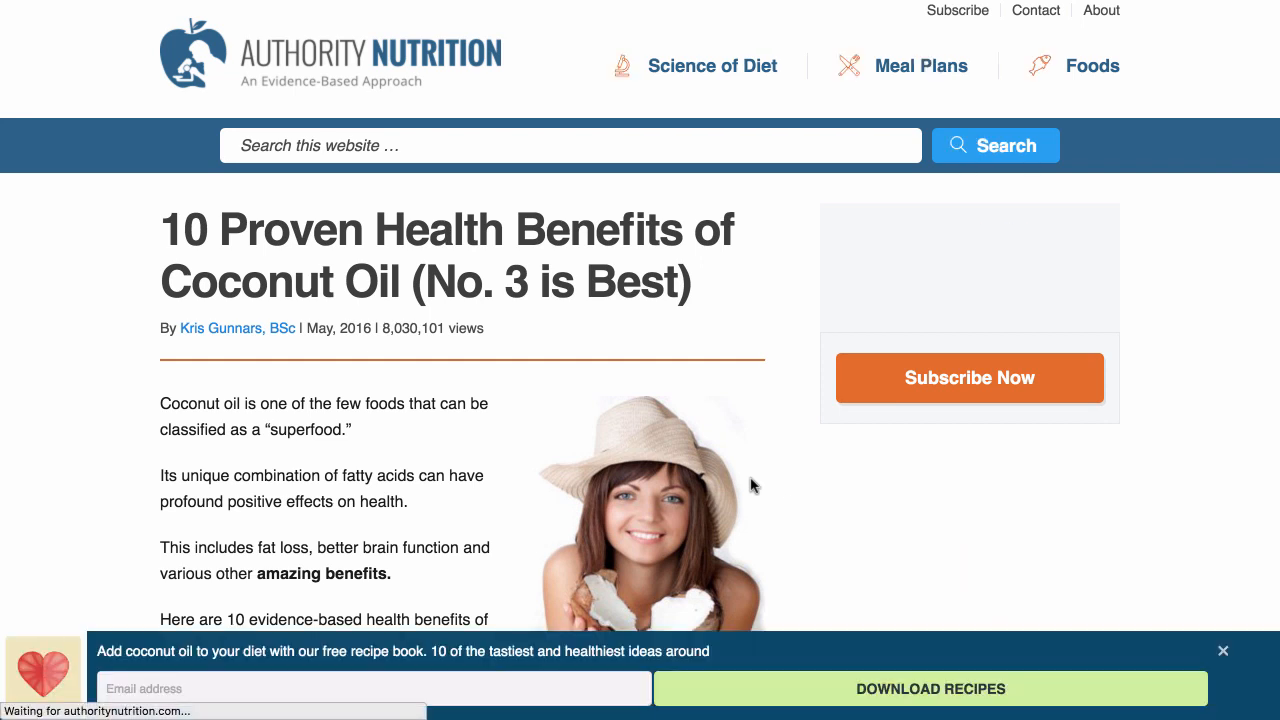
click(480, 688)
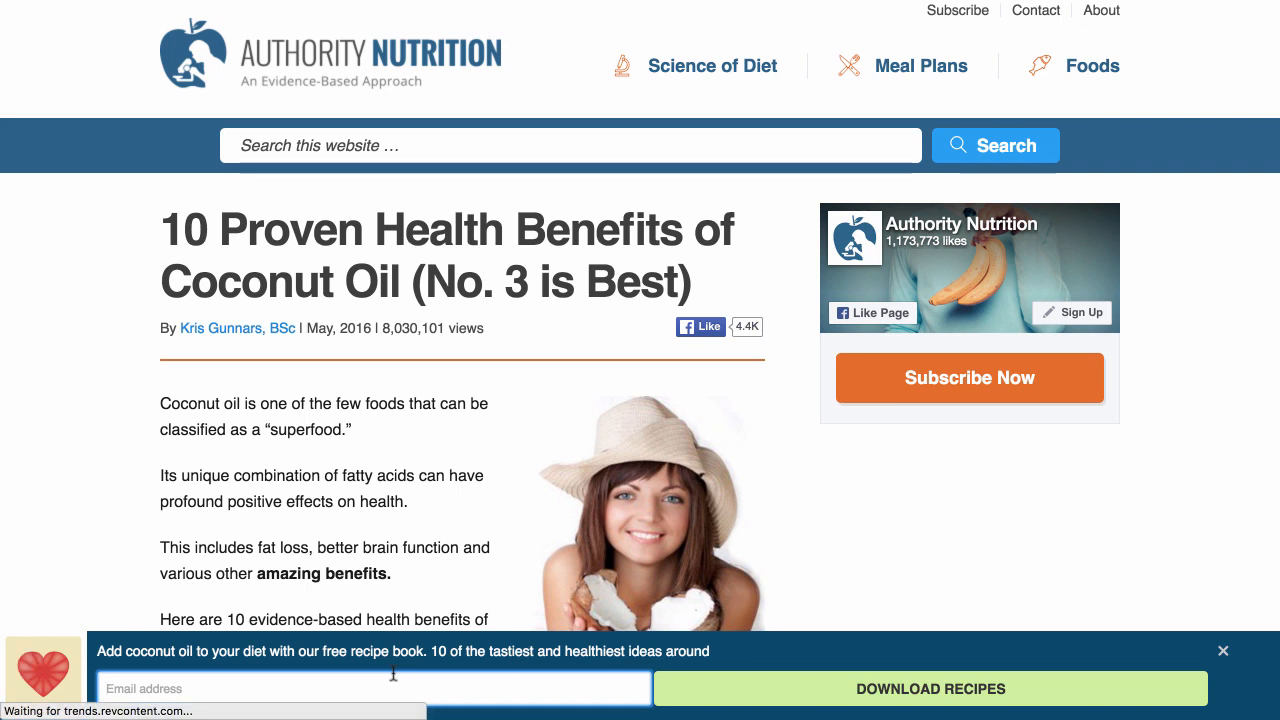
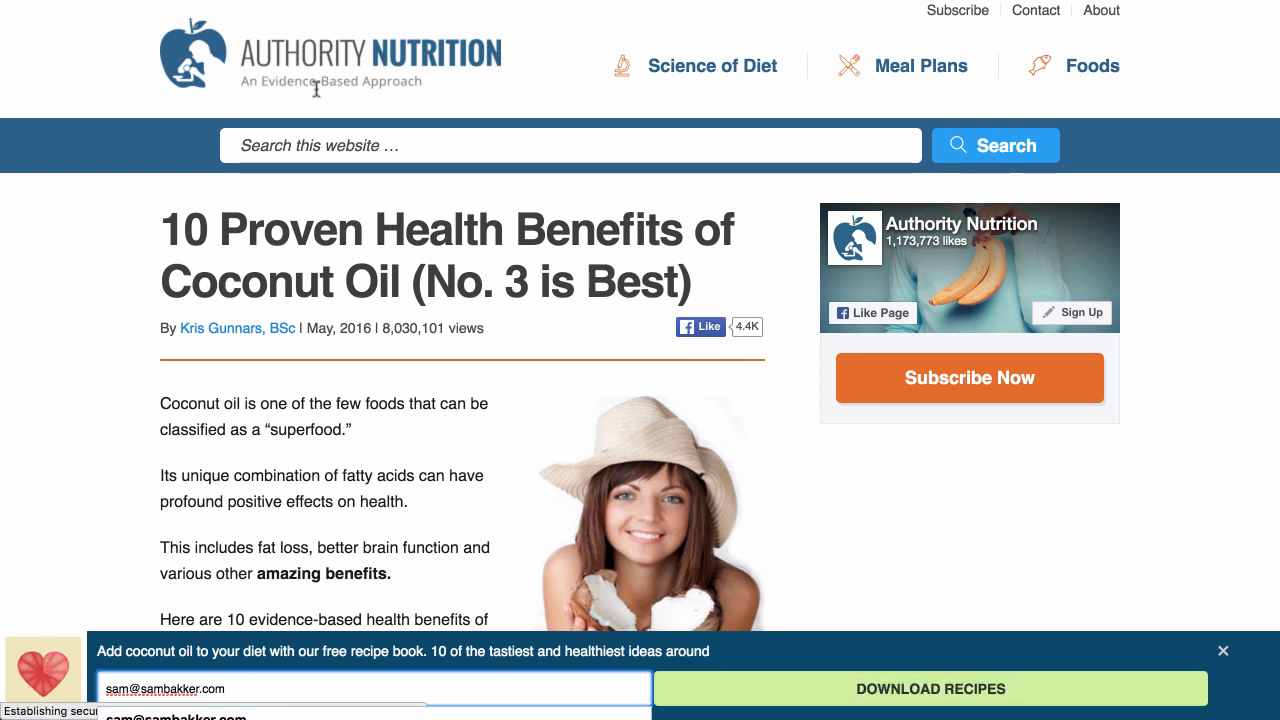
click(820, 695)
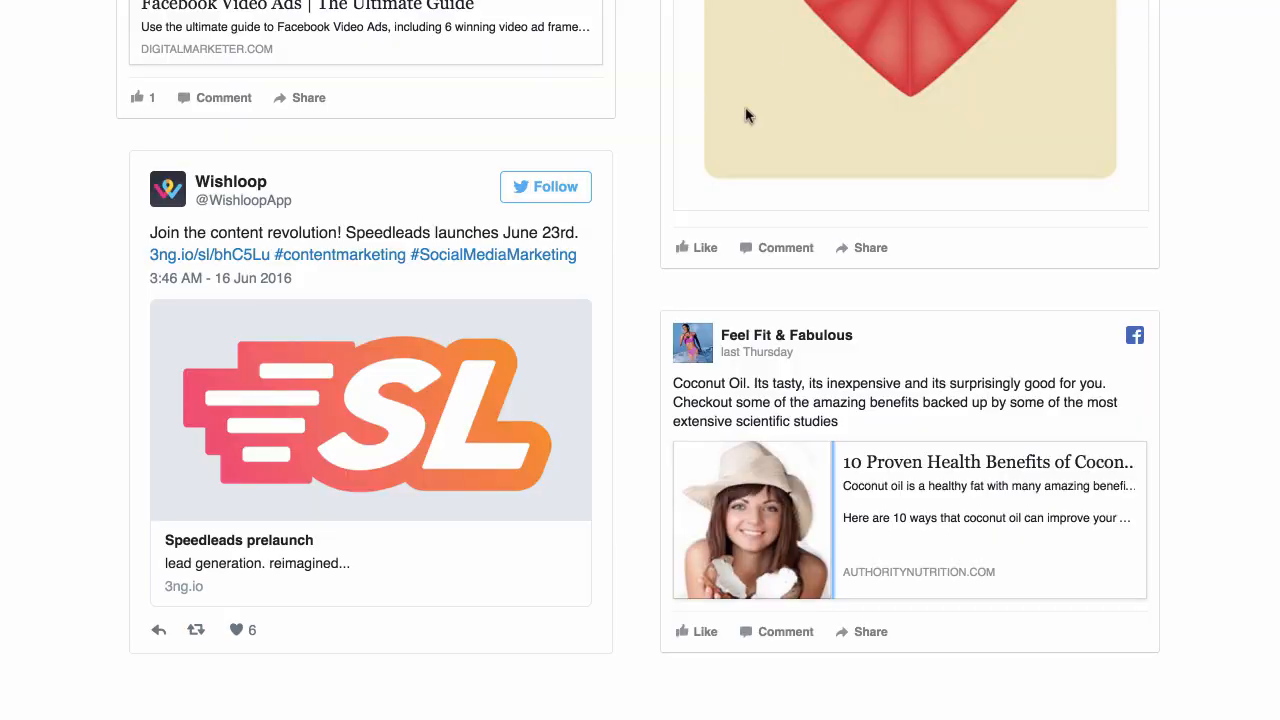
Open the "Facebook Video Ads | The Ultimate Guide" live example
scroll(632, 332, up, 5)
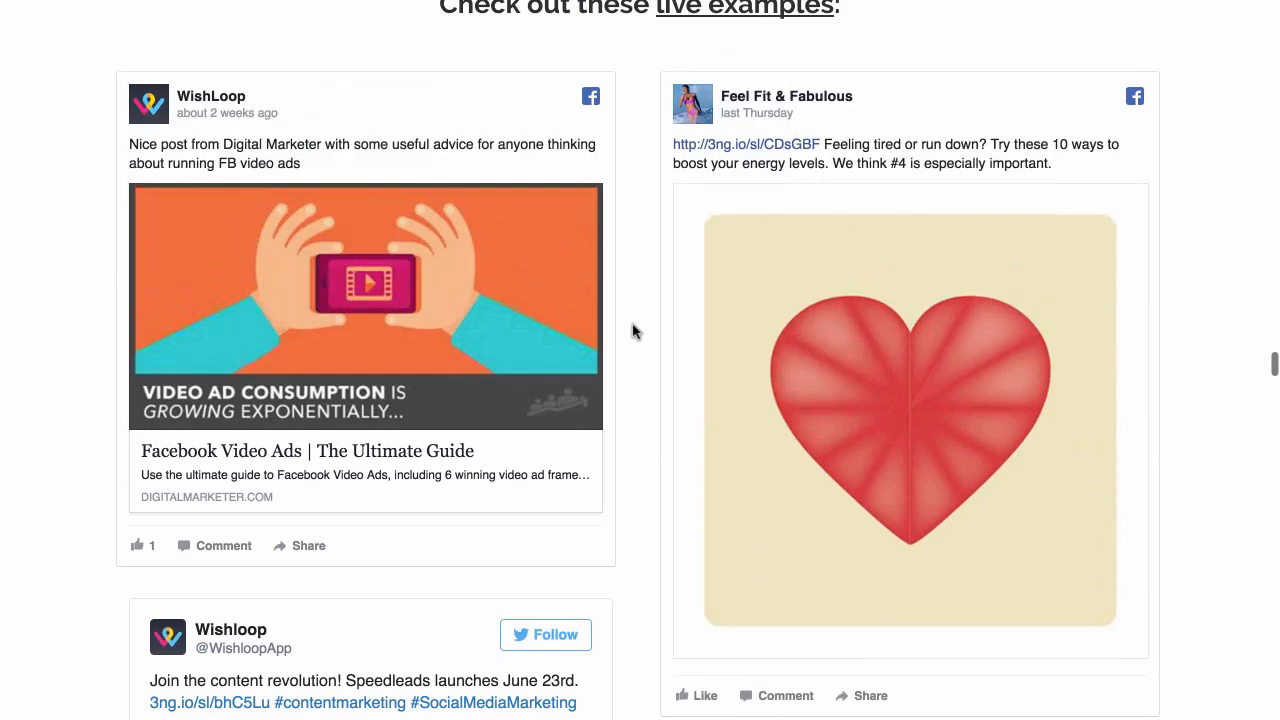
click(360, 346)
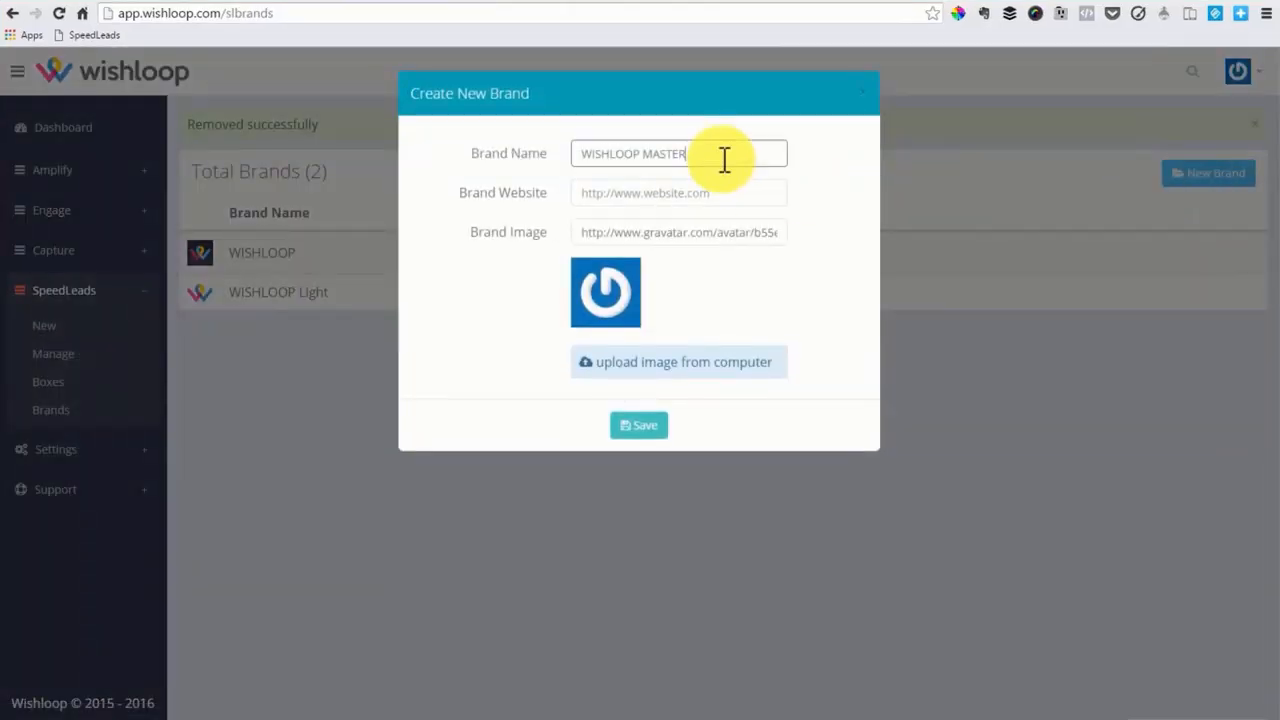
drag(725, 160, 530, 162)
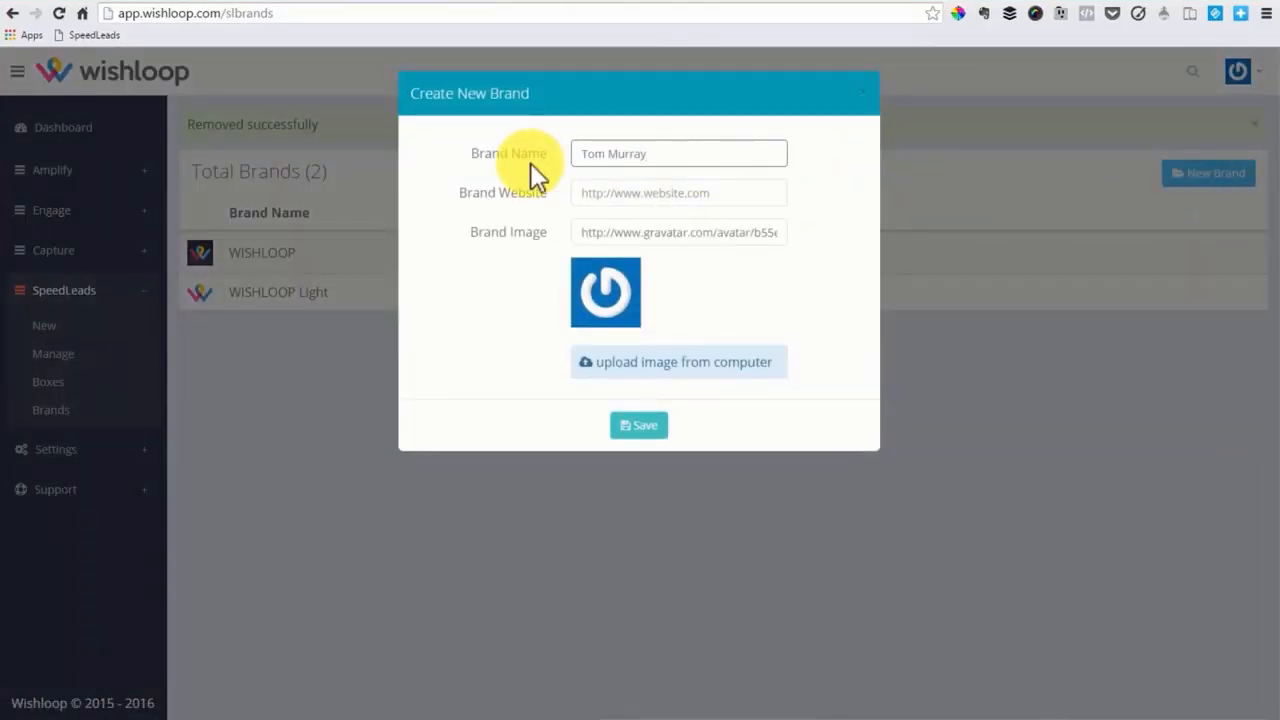
click(620, 195)
text(http://wishloop.com)
Upload a portrait from the Desktop as the brand image and save the new brand
click(648, 362)
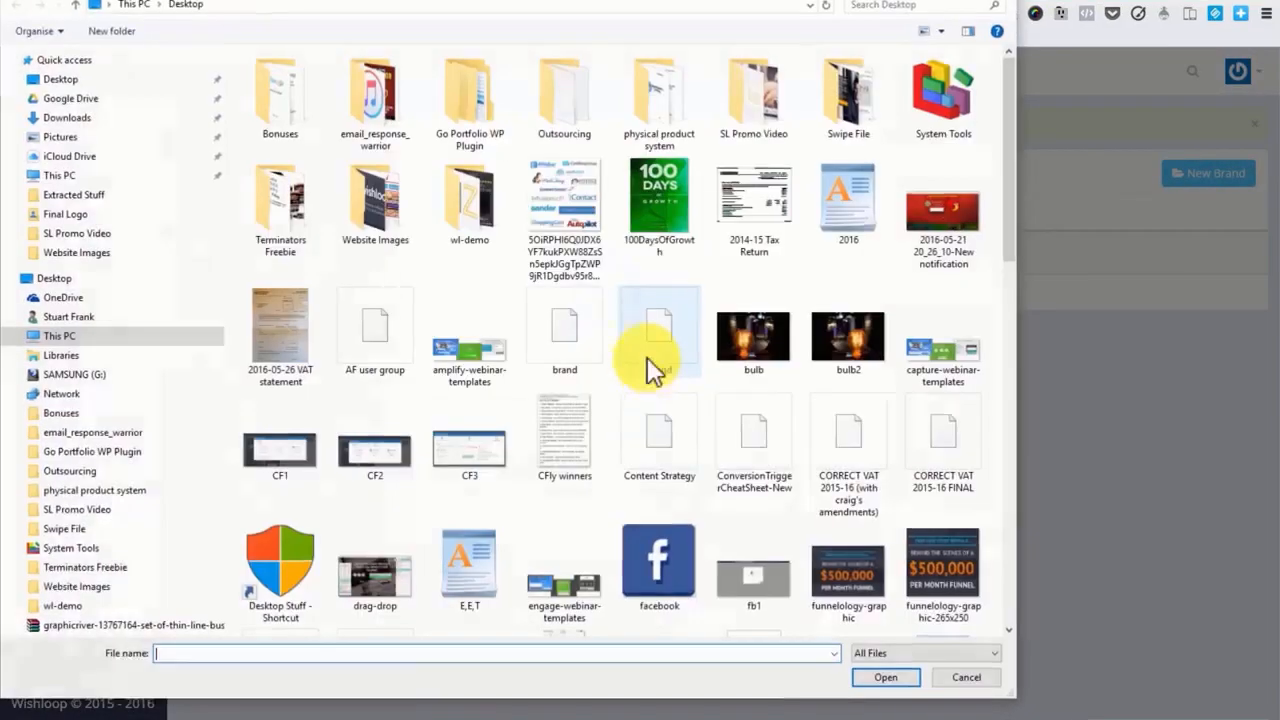
scroll(620, 350, down, 5)
click(575, 338)
click(877, 670)
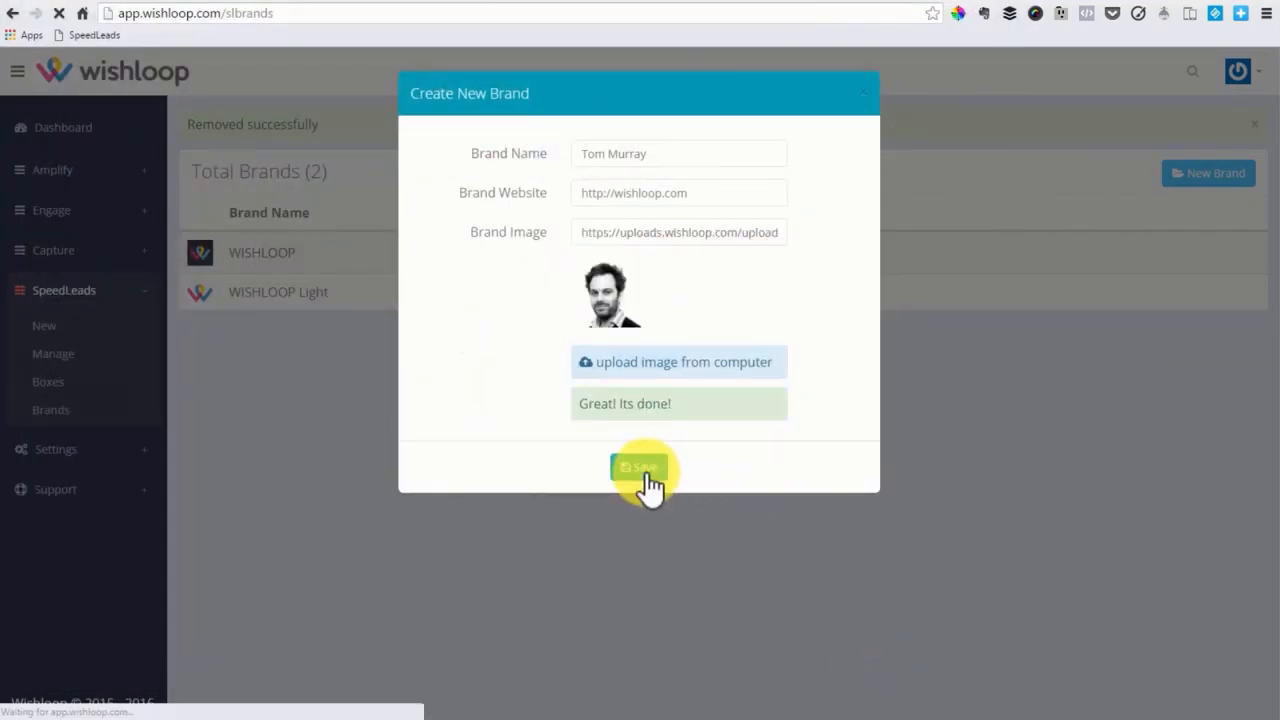
click(645, 468)
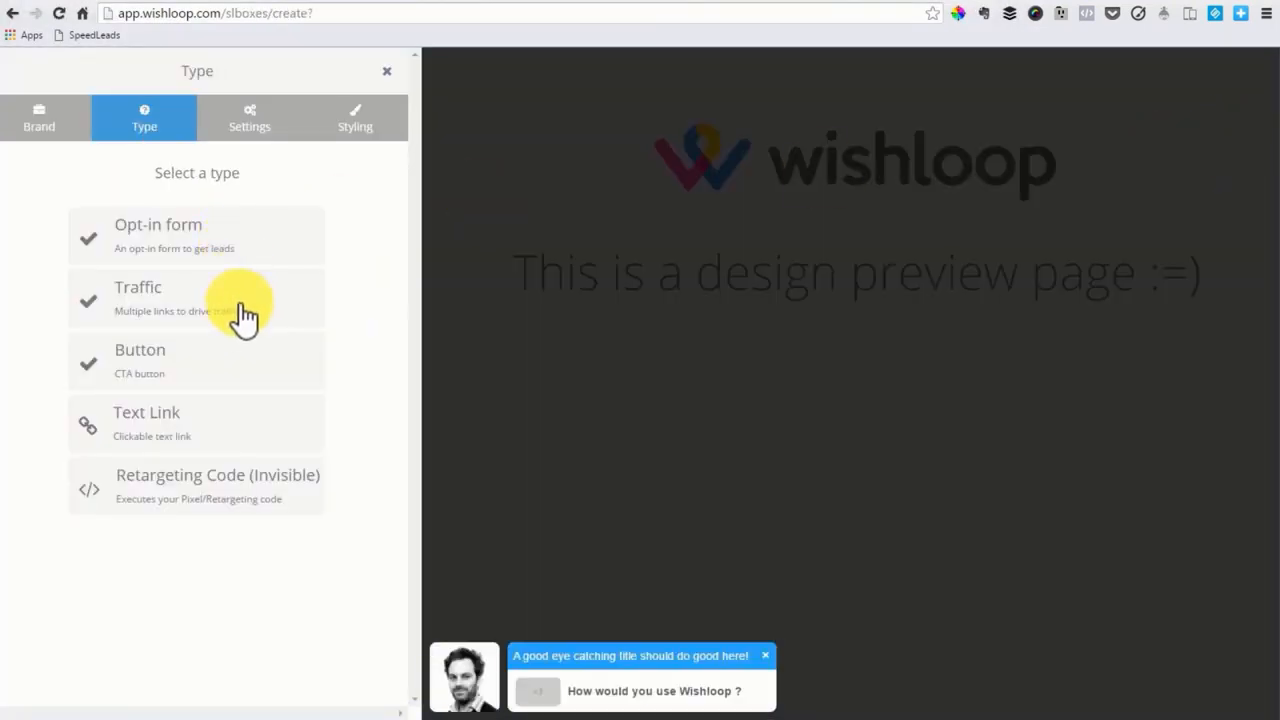
Choose the Button type for the new box and label it "Demo"
click(240, 437)
click(140, 225)
text(Demo)
Set the box title to a greeting with the person's name and the short text to "This is a Speedleads demo"
triple_click(50, 449)
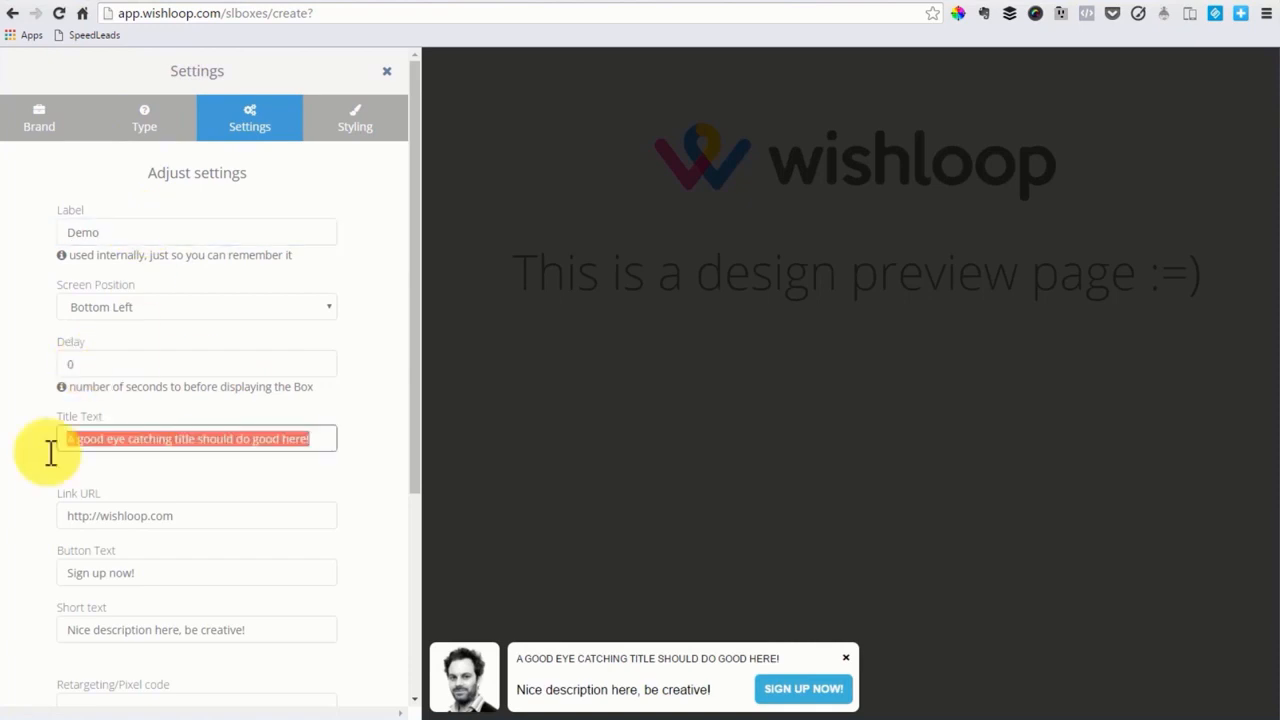
drag(300, 630, 80, 634)
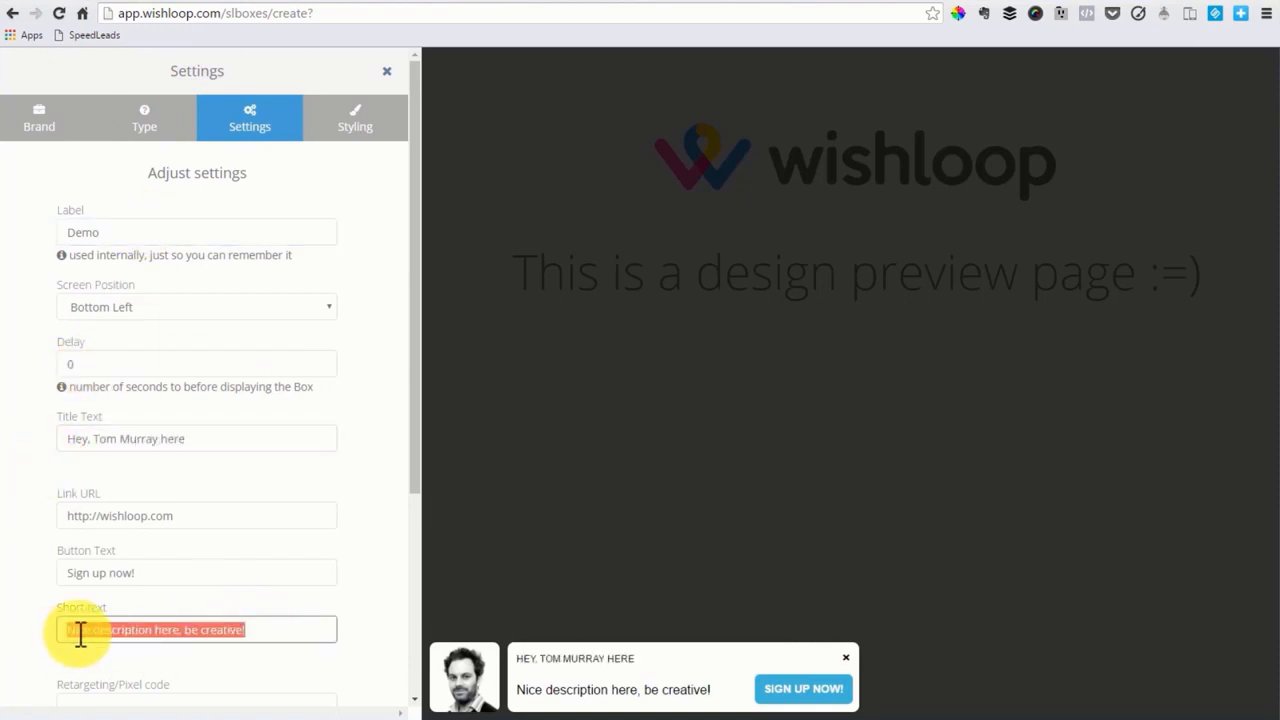
text(This is a Speedleads demo)
Set the box's button text to "It's cool, right?" and go to its styling options
drag(300, 572, 57, 571)
key(BackSpace)
text(It's cool, right?)
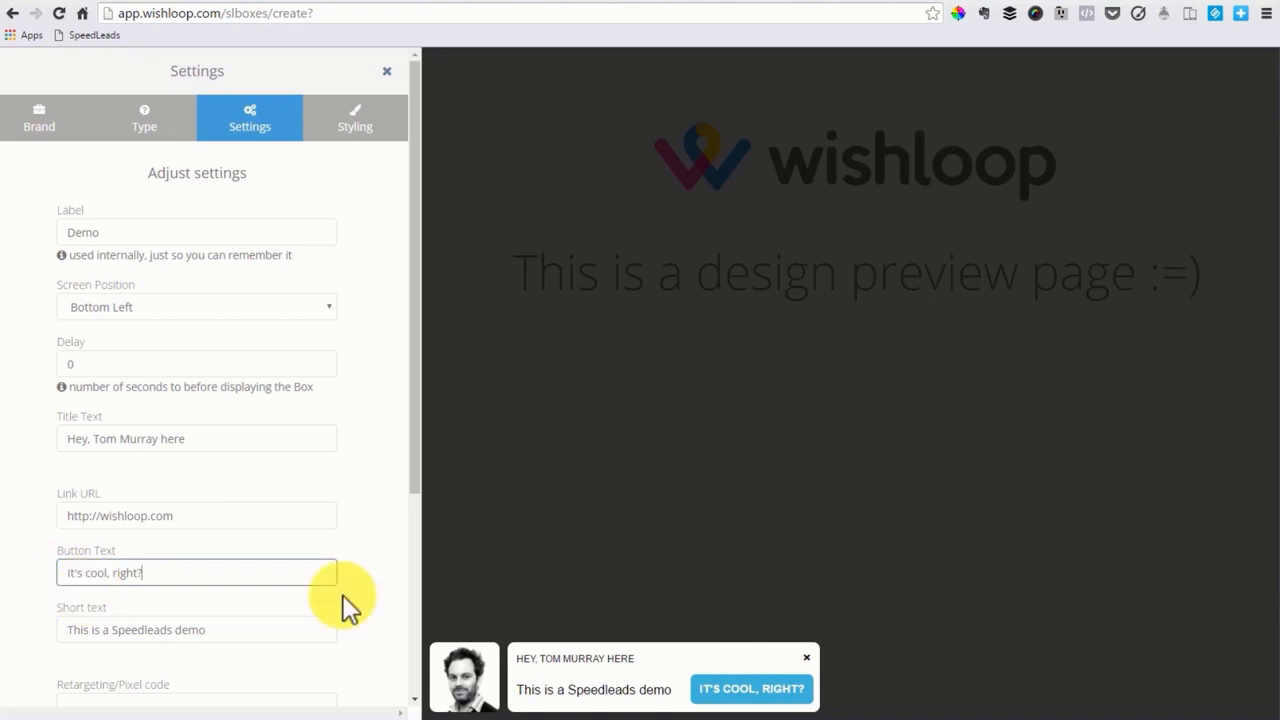
click(330, 120)
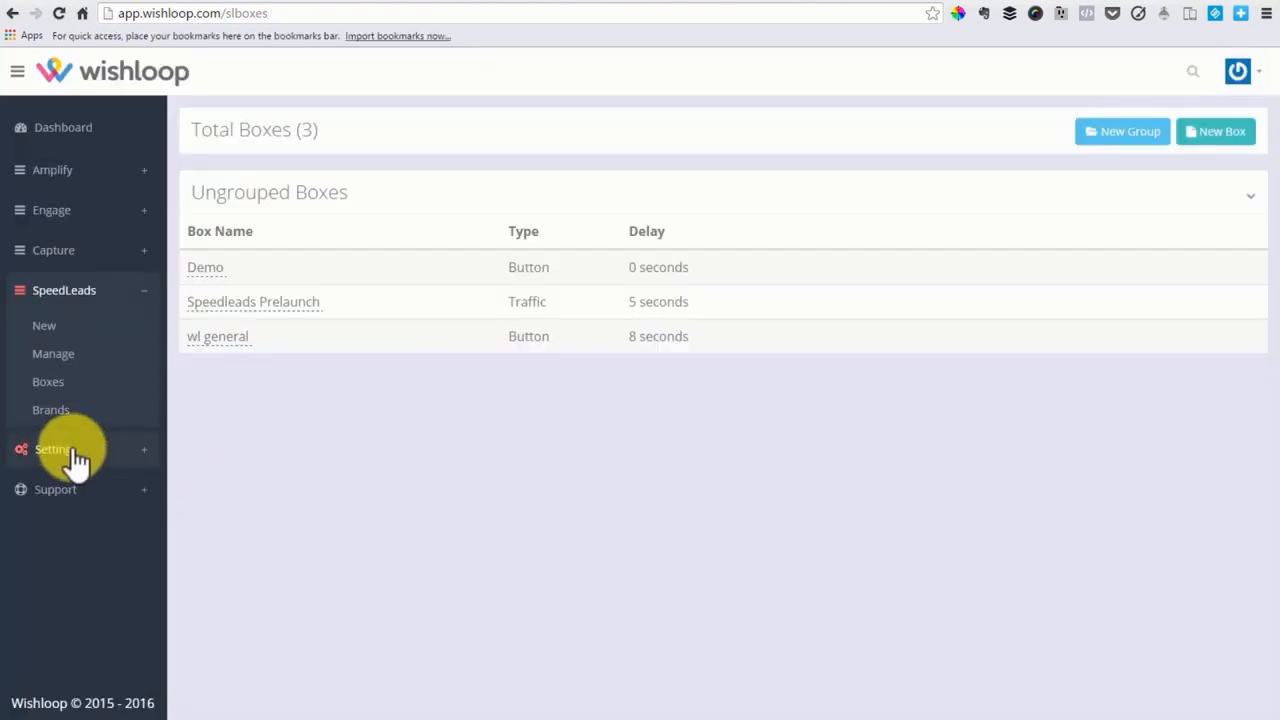
Open the installation settings and add the SpeedLeads bookmarklet to the browser's bookmarks bar
click(72, 447)
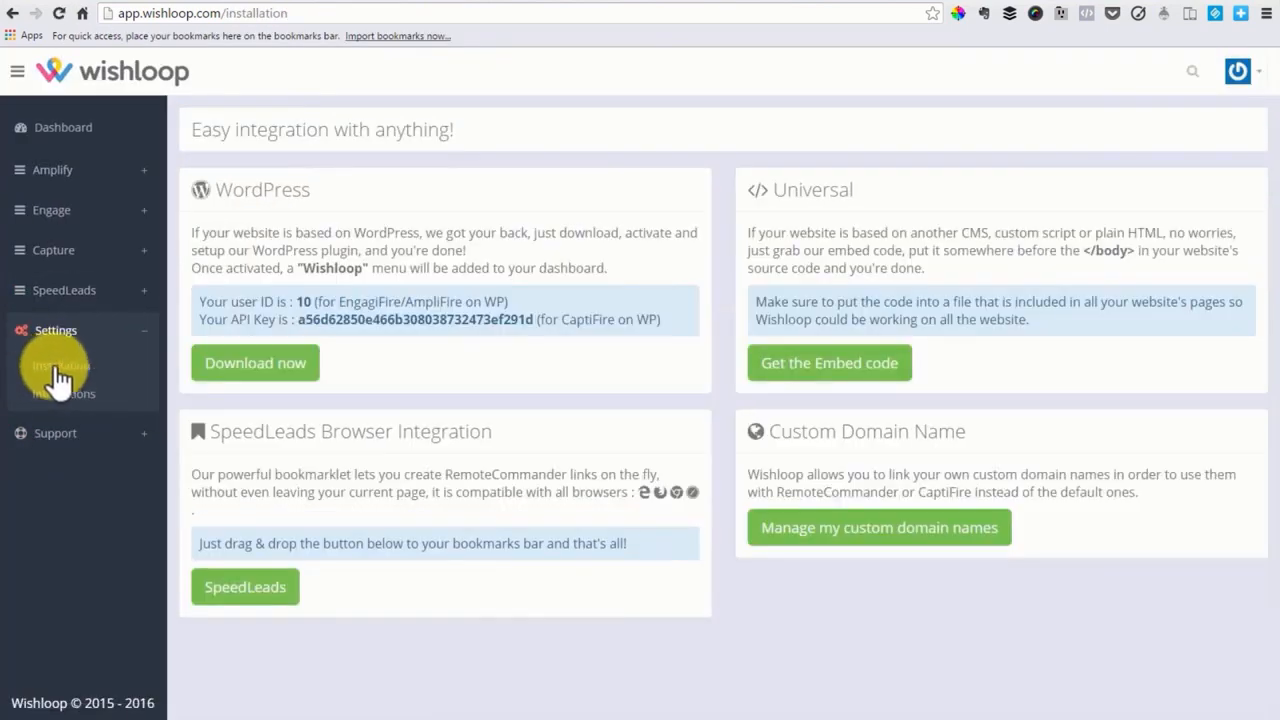
drag(243, 598, 187, 38)
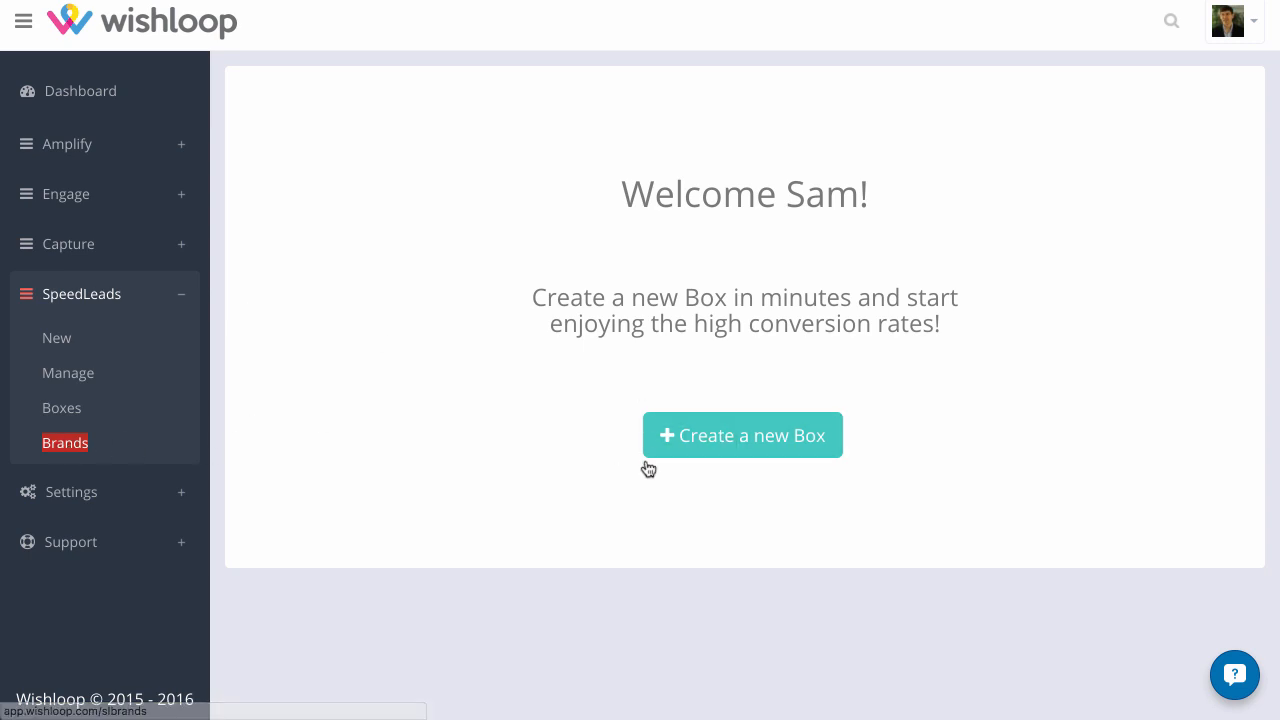
click(680, 450)
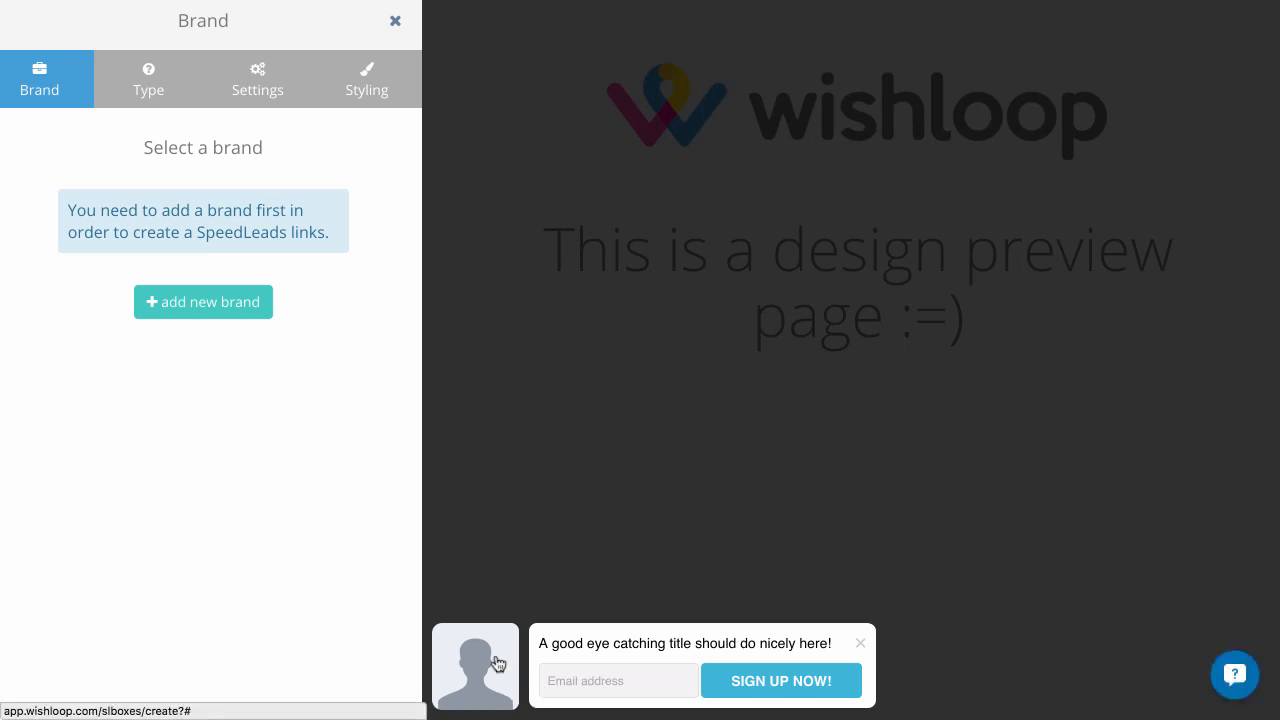
click(201, 316)
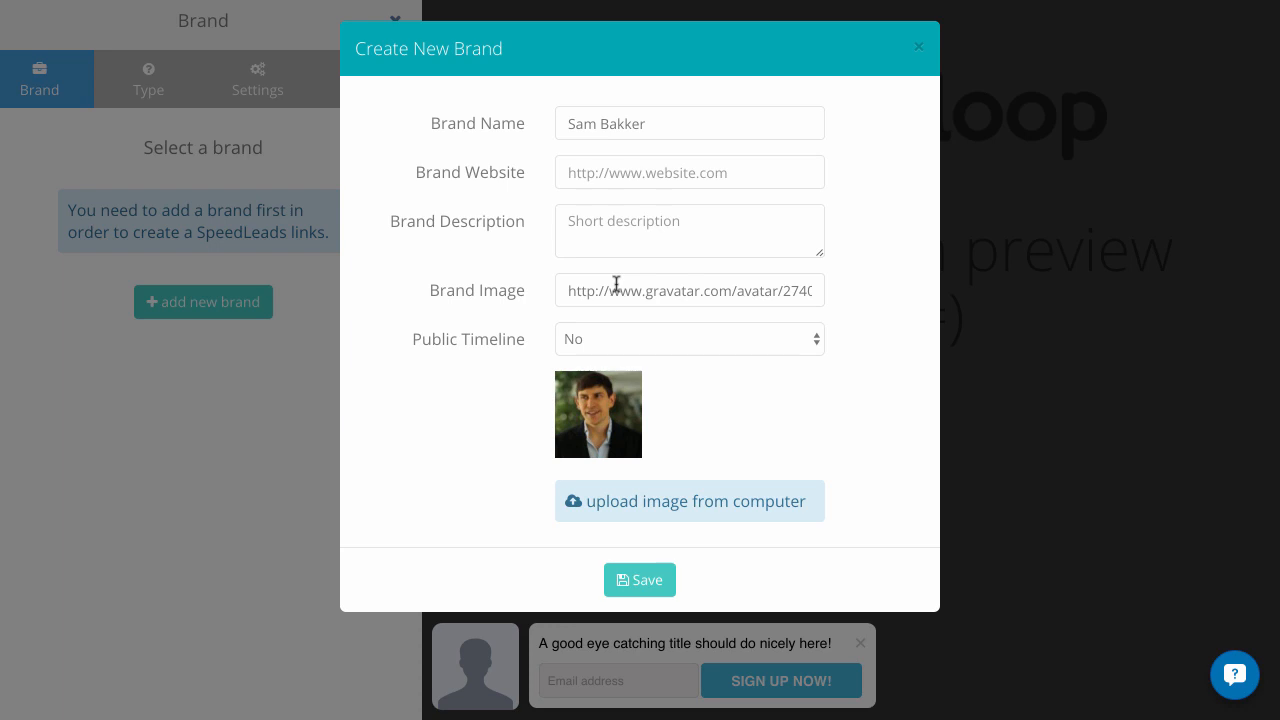
click(677, 170)
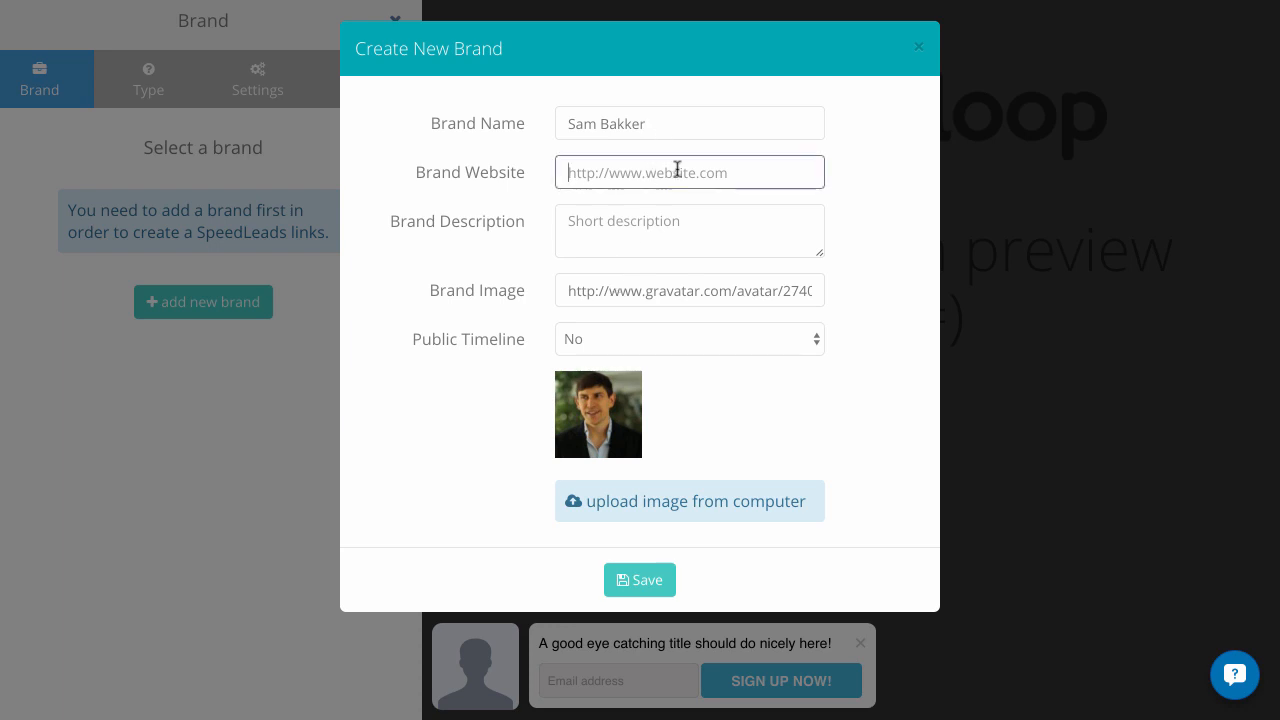
text(http://3000in30days.com/join)
Write the brand description "Download your 3000 leads in 30 days step by step guide here."
click(620, 212)
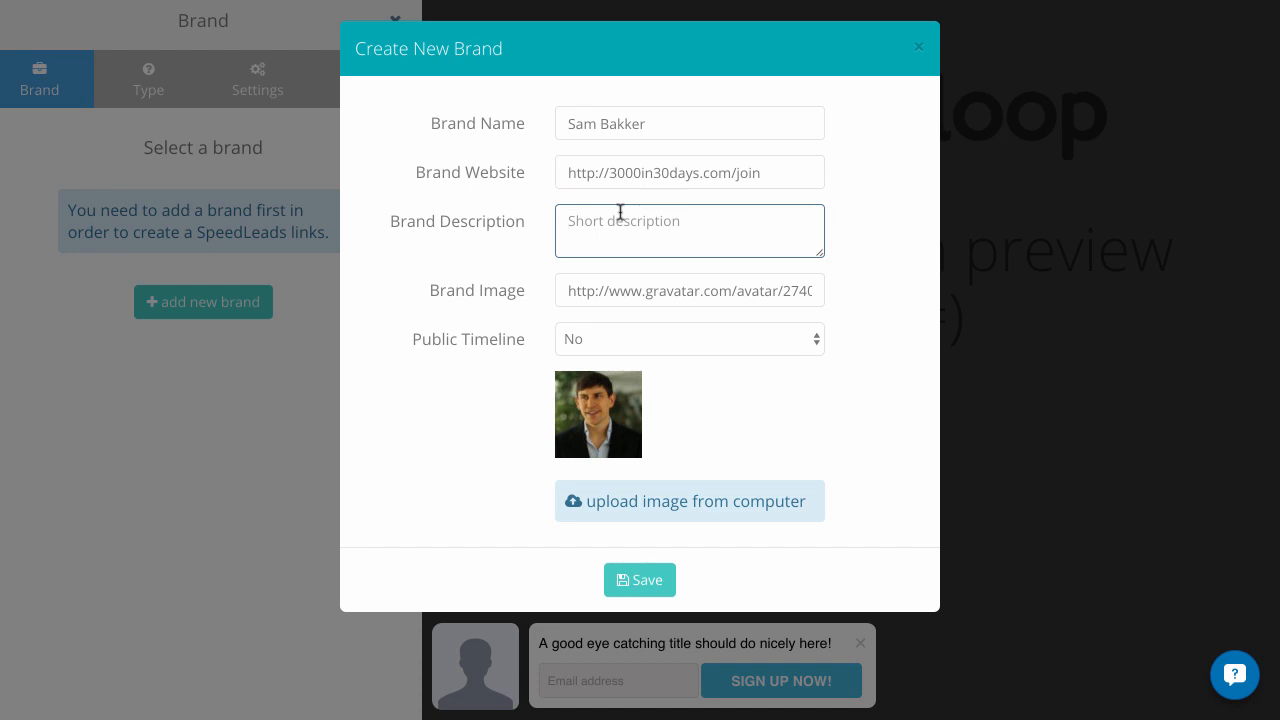
text(Download your 3000 in30 days)
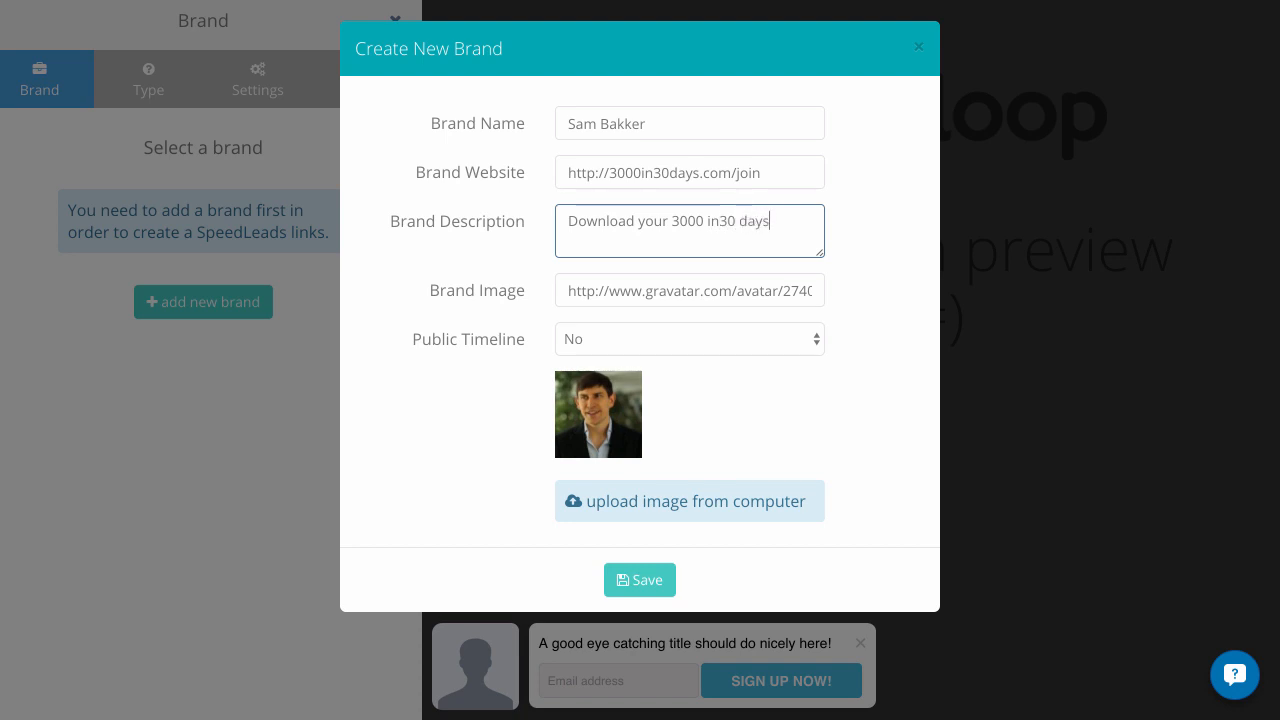
click(698, 224)
text(leads)
click(758, 220)
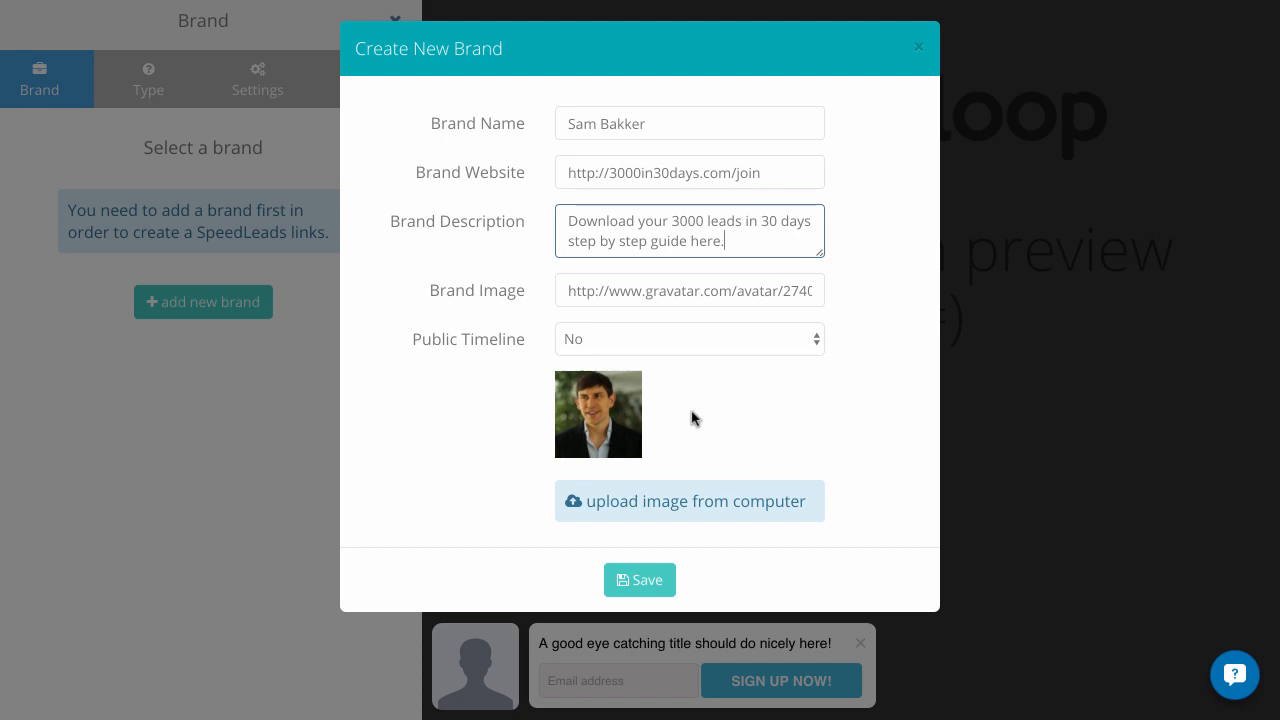
Set the brand's Public Timeline to Yes and save the brand
click(688, 341)
click(678, 361)
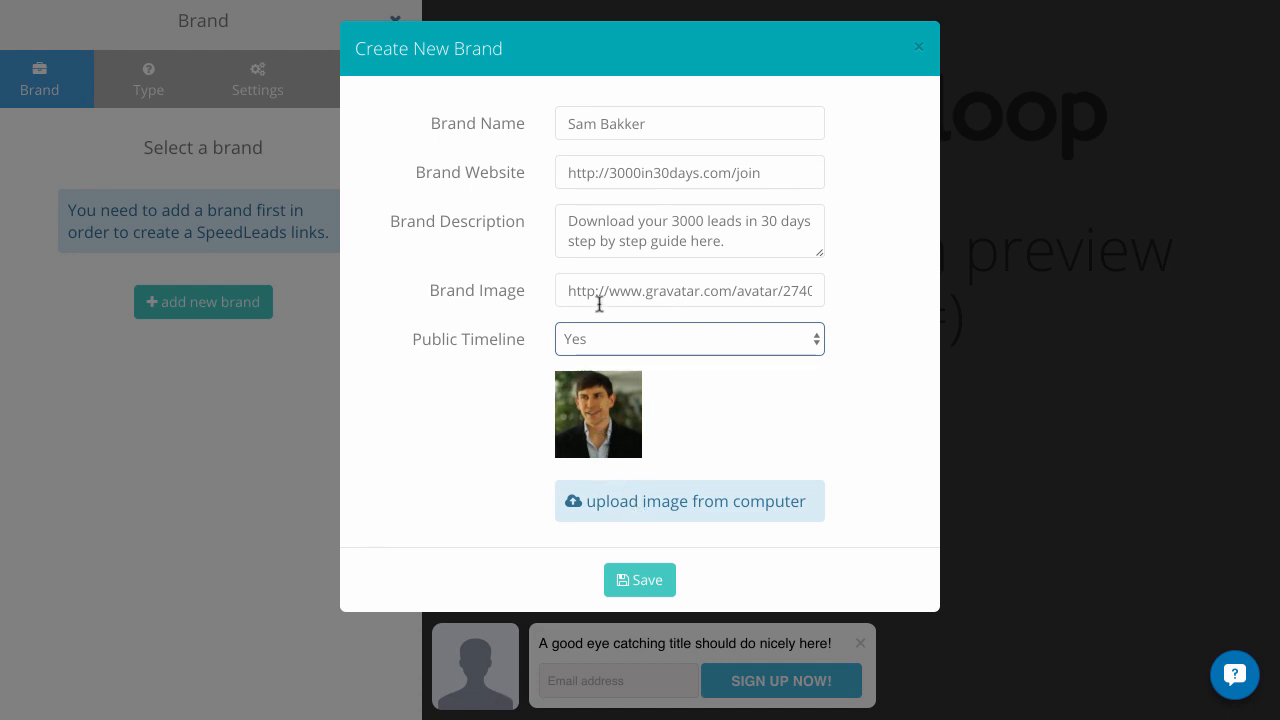
click(651, 584)
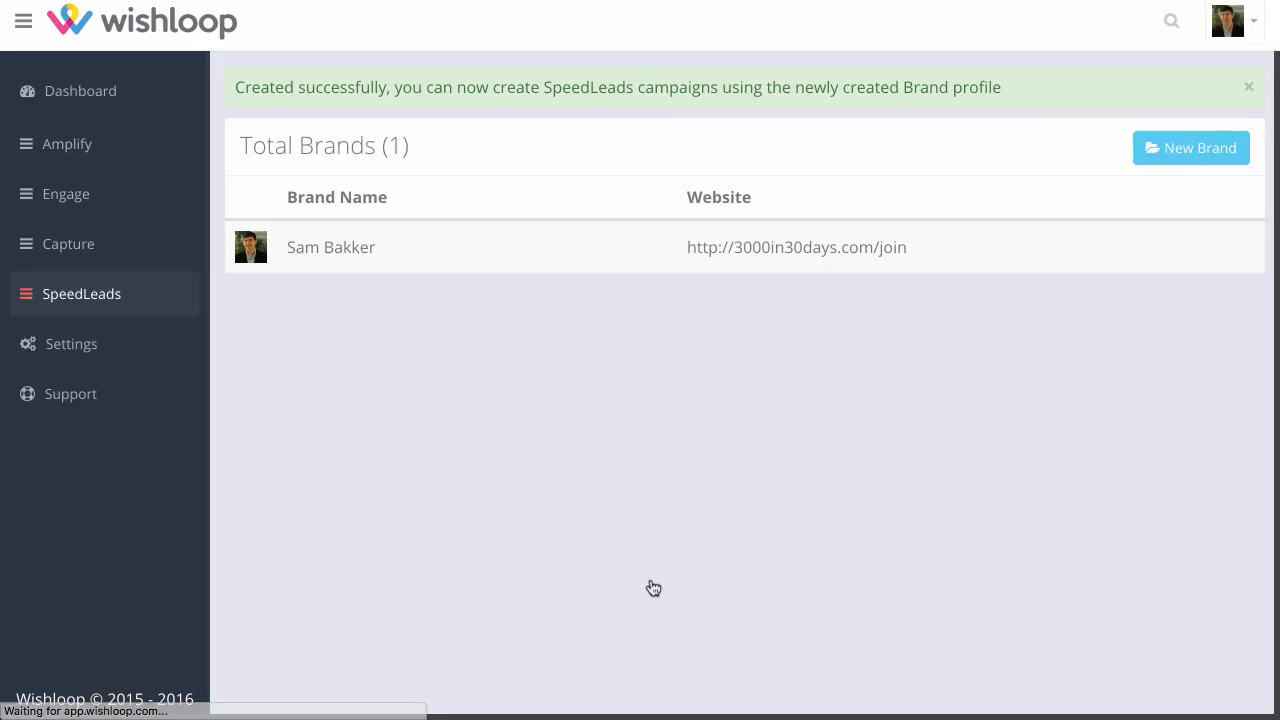
mouse_move(717, 256)
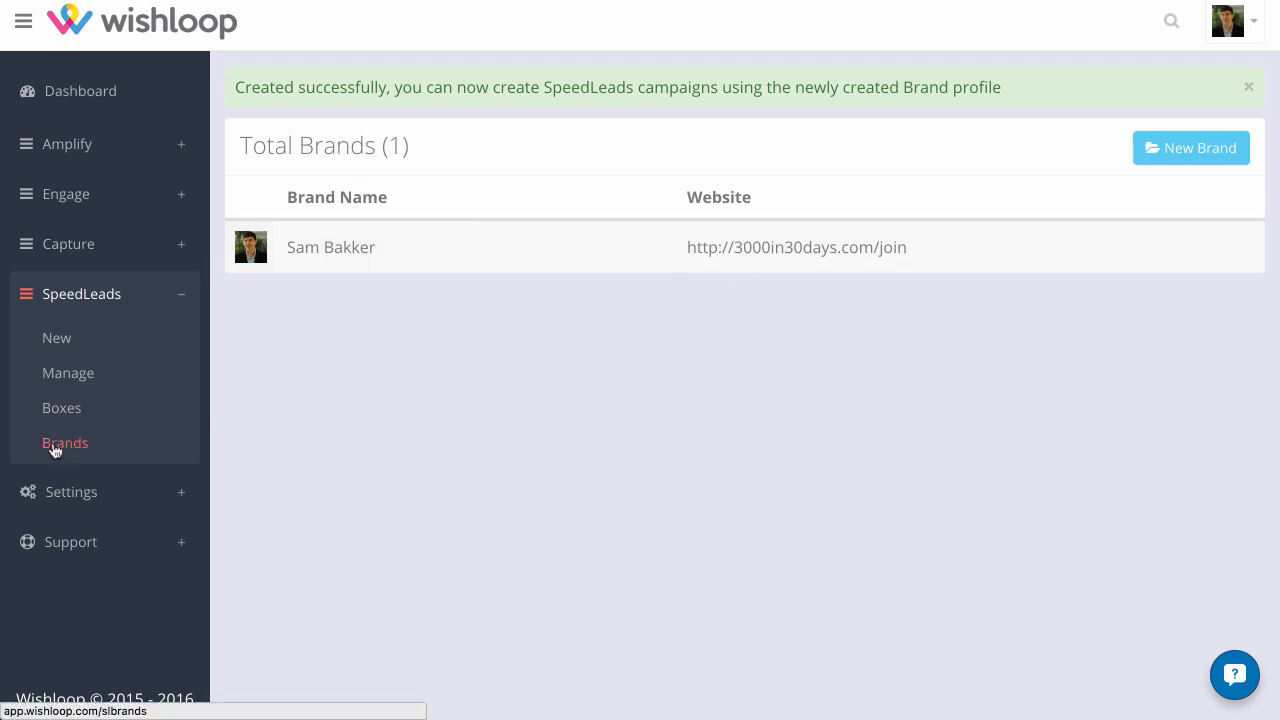
mouse_move(773, 243)
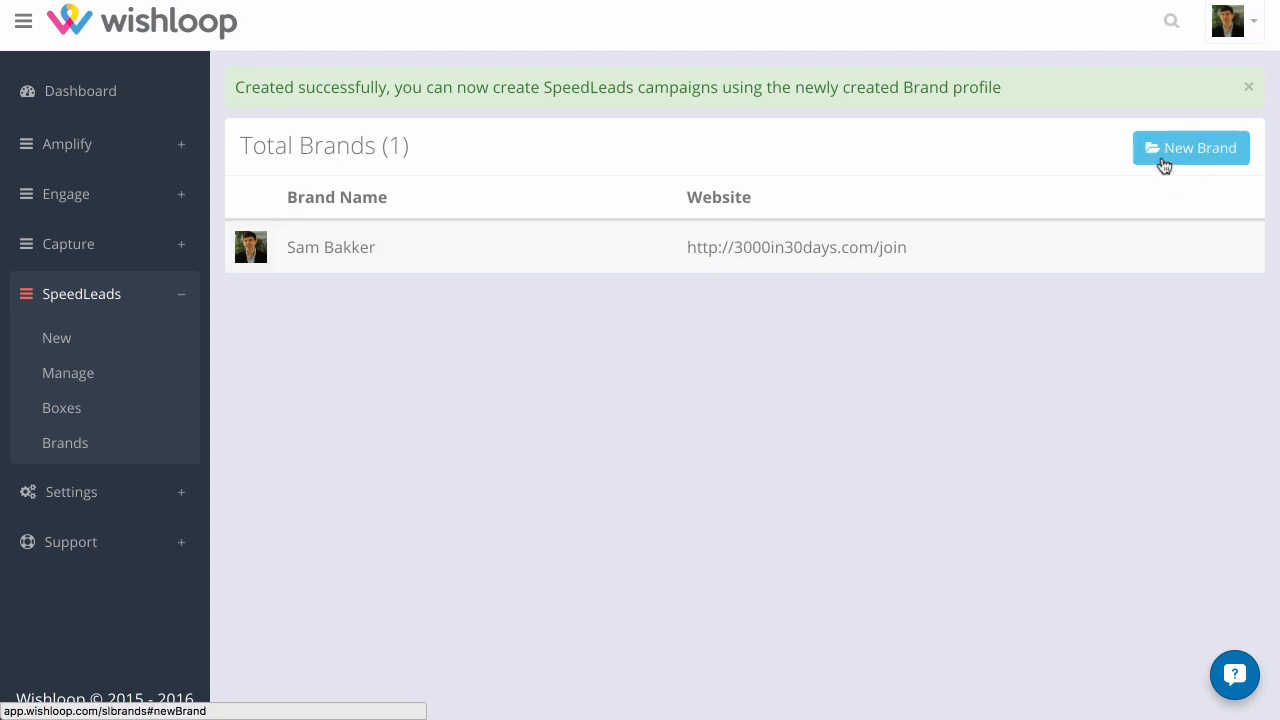
mouse_move(1146, 250)
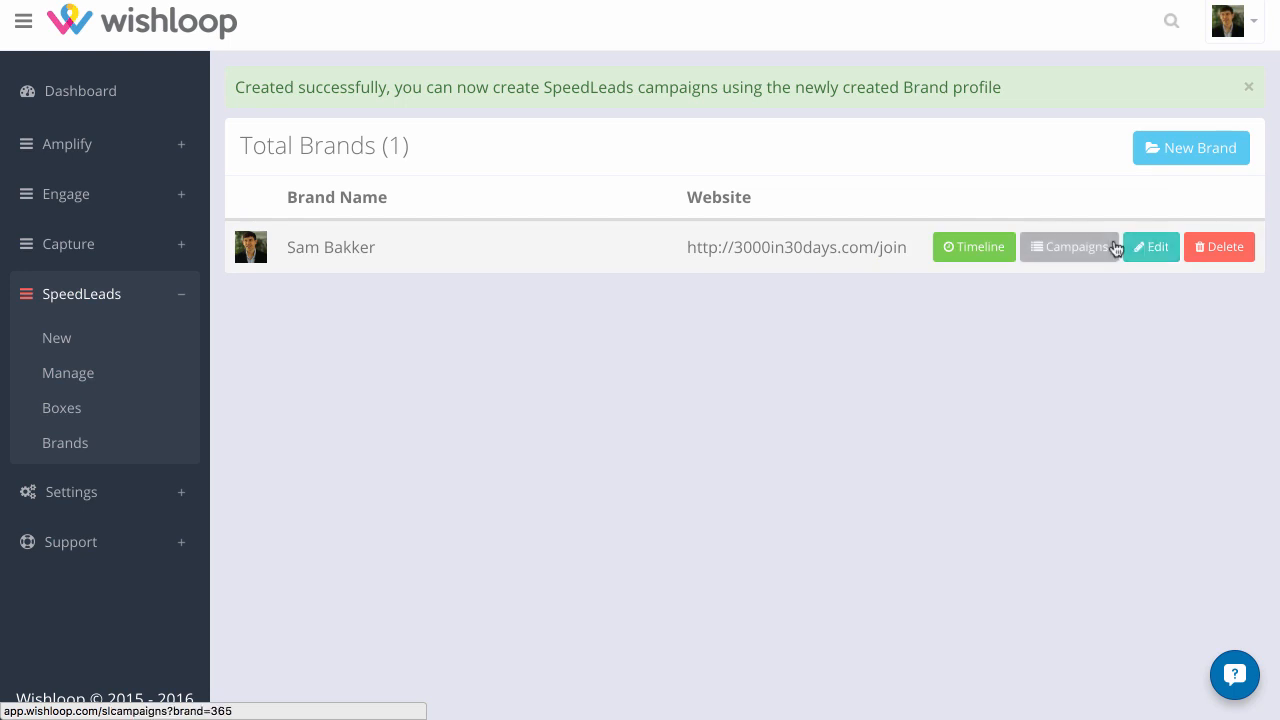
click(985, 252)
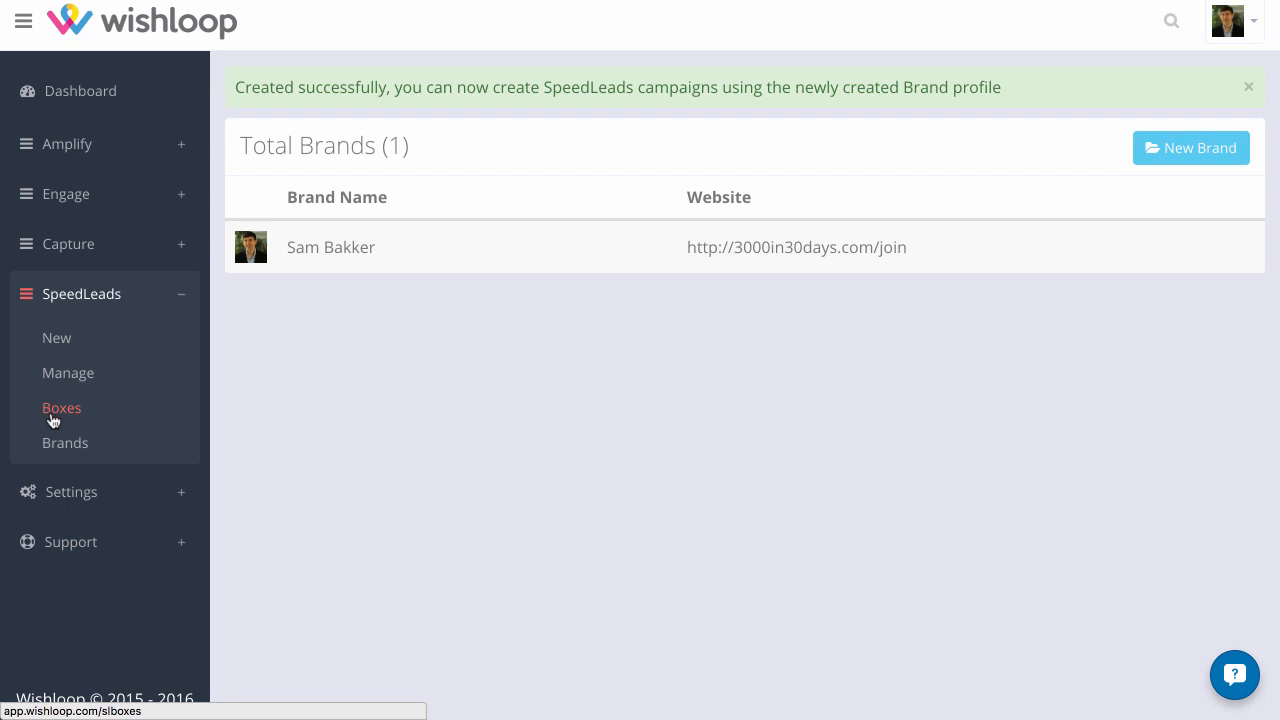
Create a new SpeedLeads box, assign it to the existing brand and choose the Button type
click(52, 416)
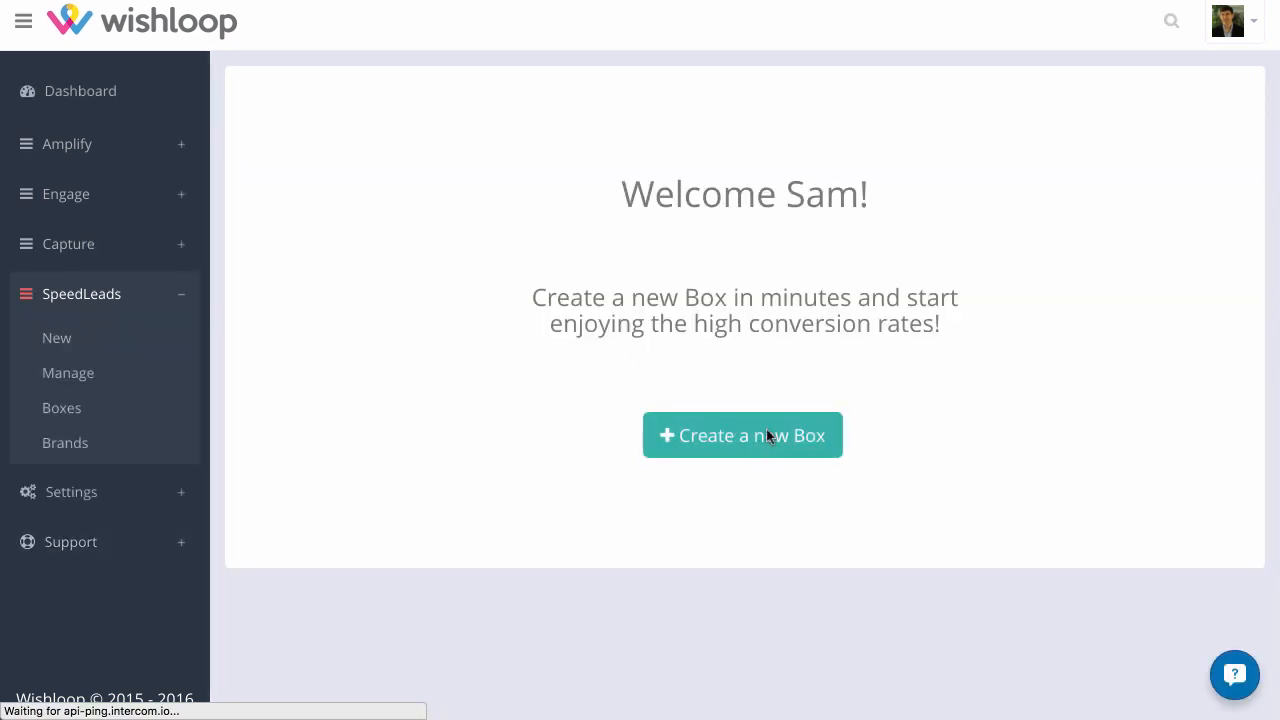
click(767, 430)
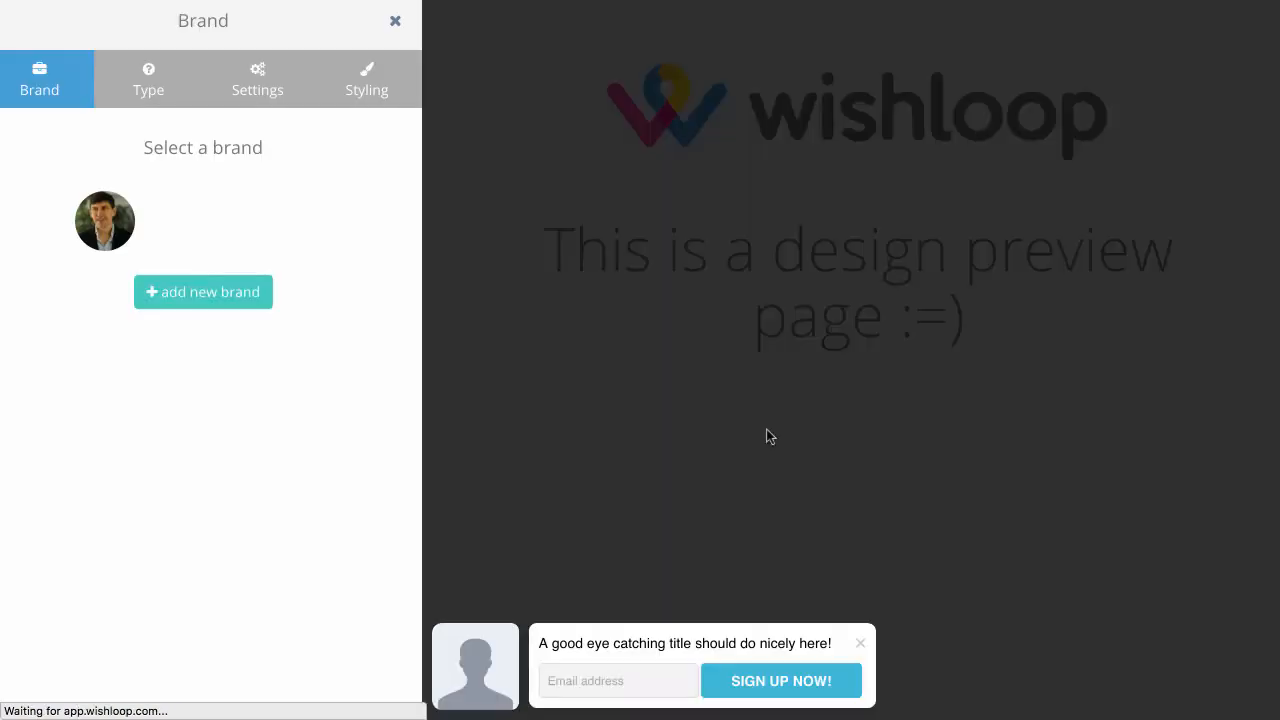
click(86, 221)
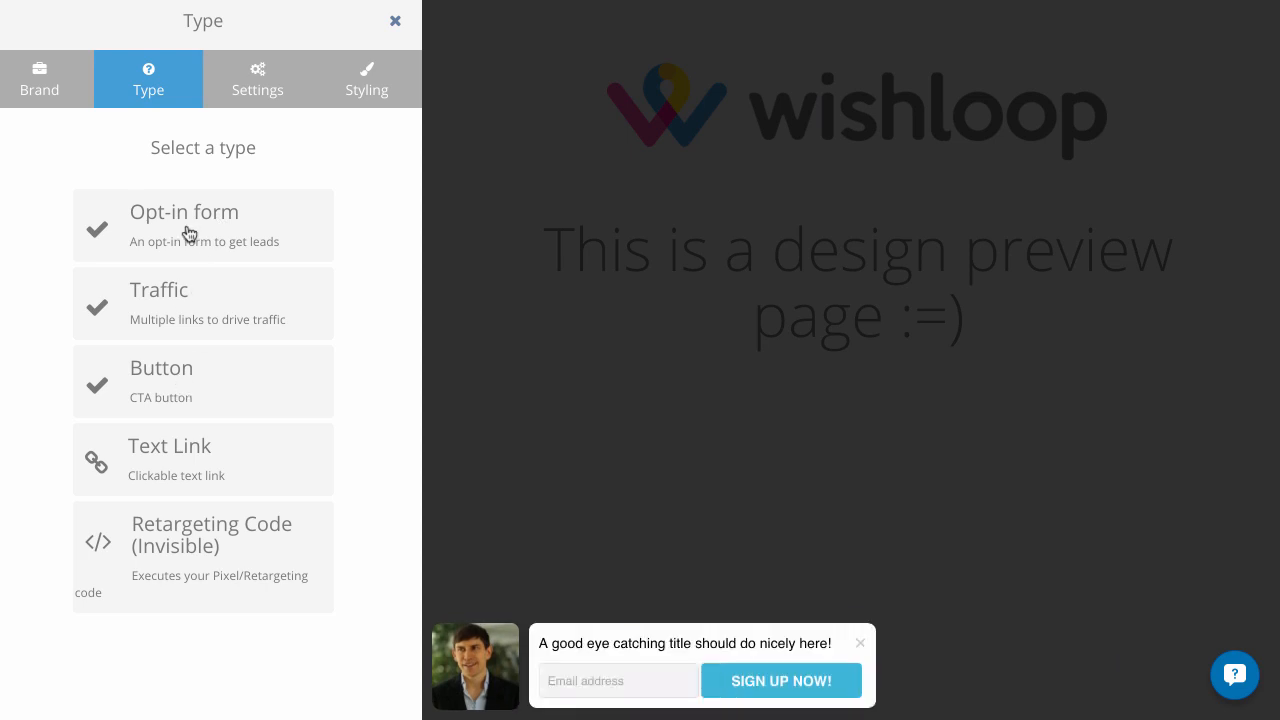
click(173, 407)
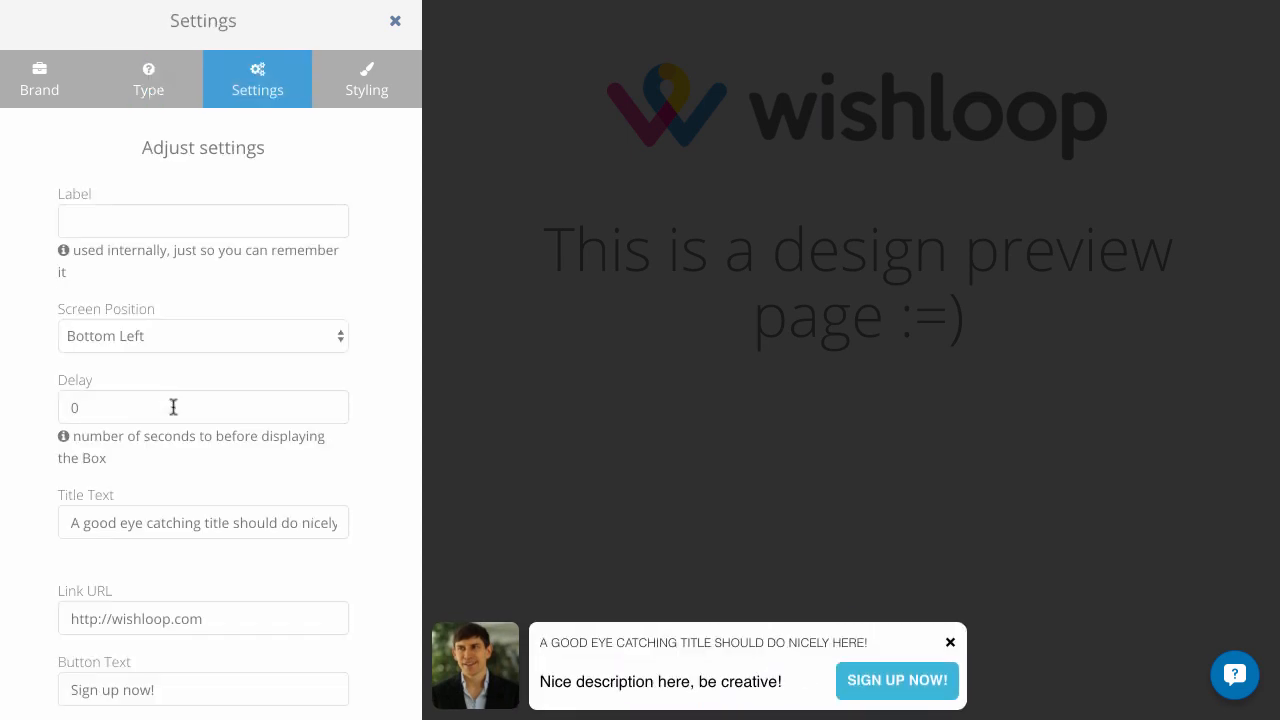
Label the box "3000 in 30 days CTA" and set its screen position to Bottom Right
click(183, 226)
click(183, 226)
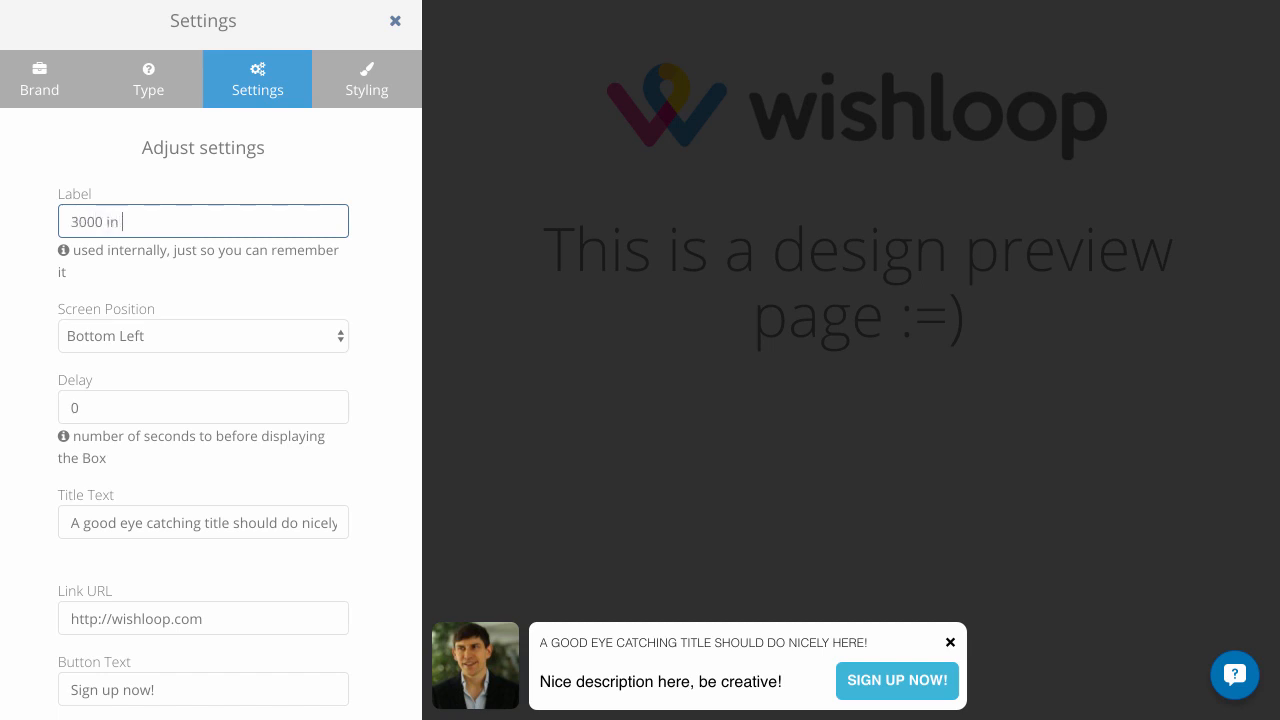
click(171, 337)
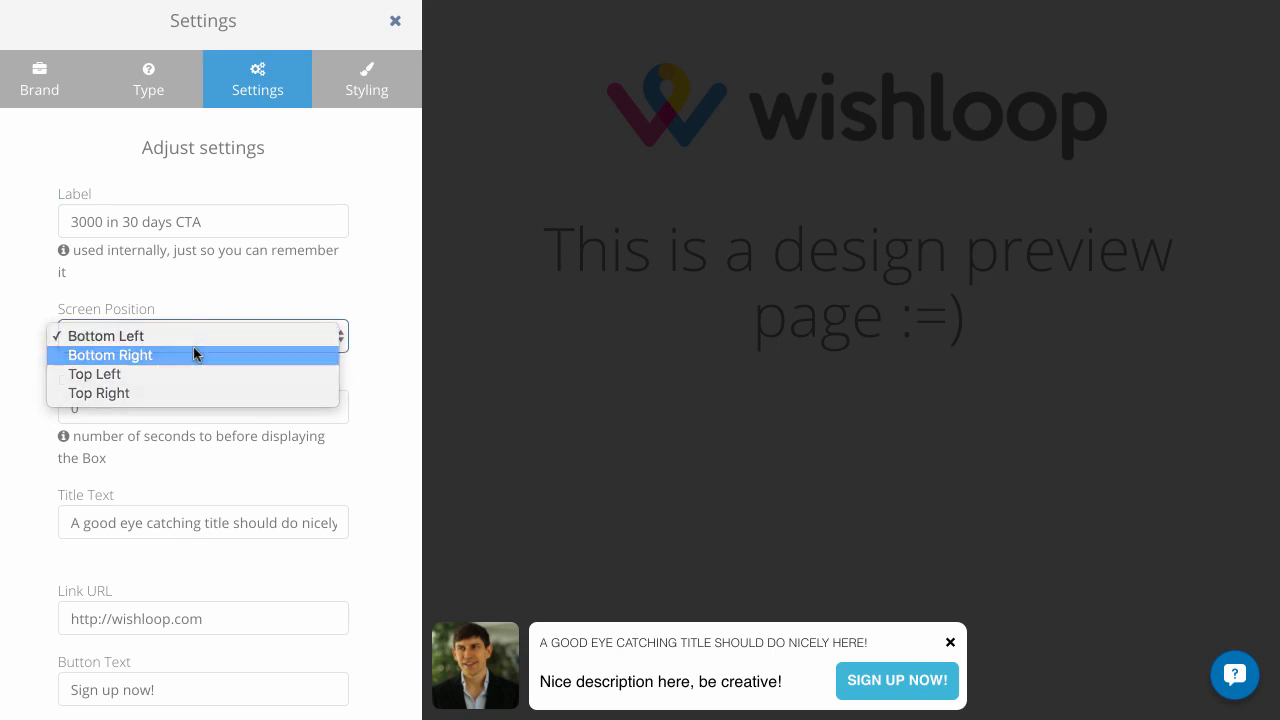
click(193, 350)
click(218, 335)
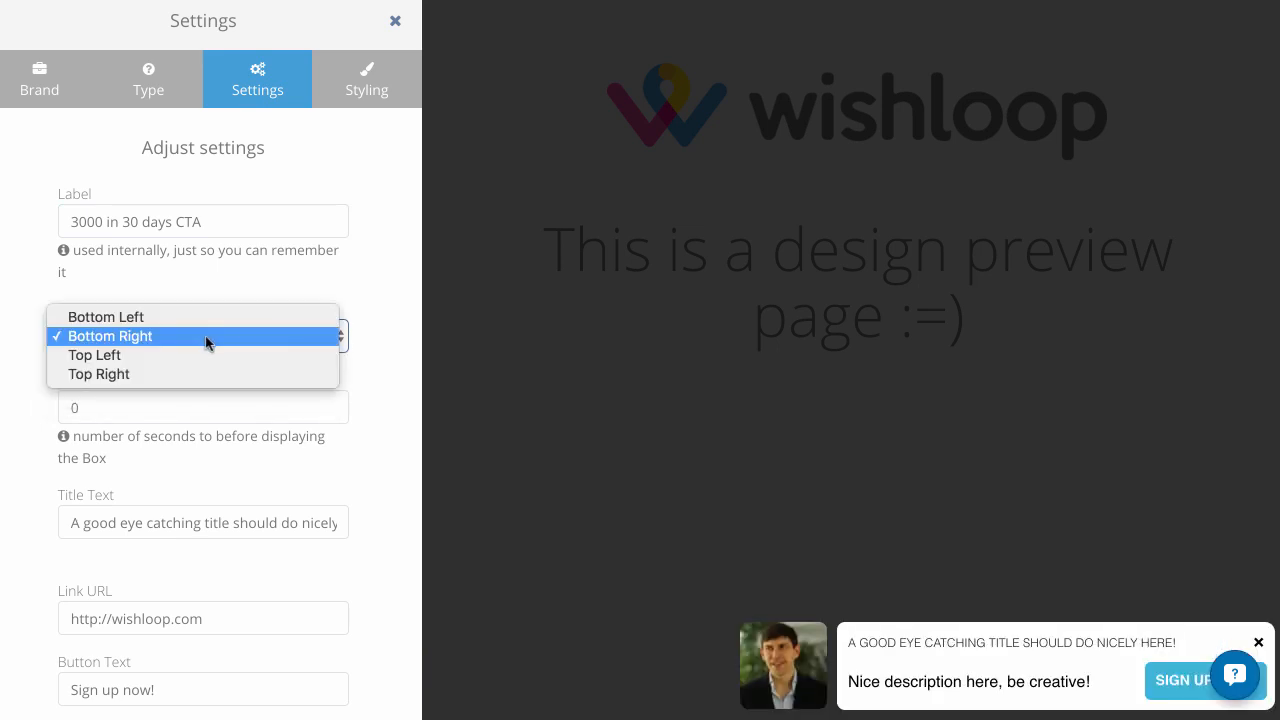
click(223, 289)
Set the delay before the box is displayed to 2 seconds
scroll(211, 388, down, 1)
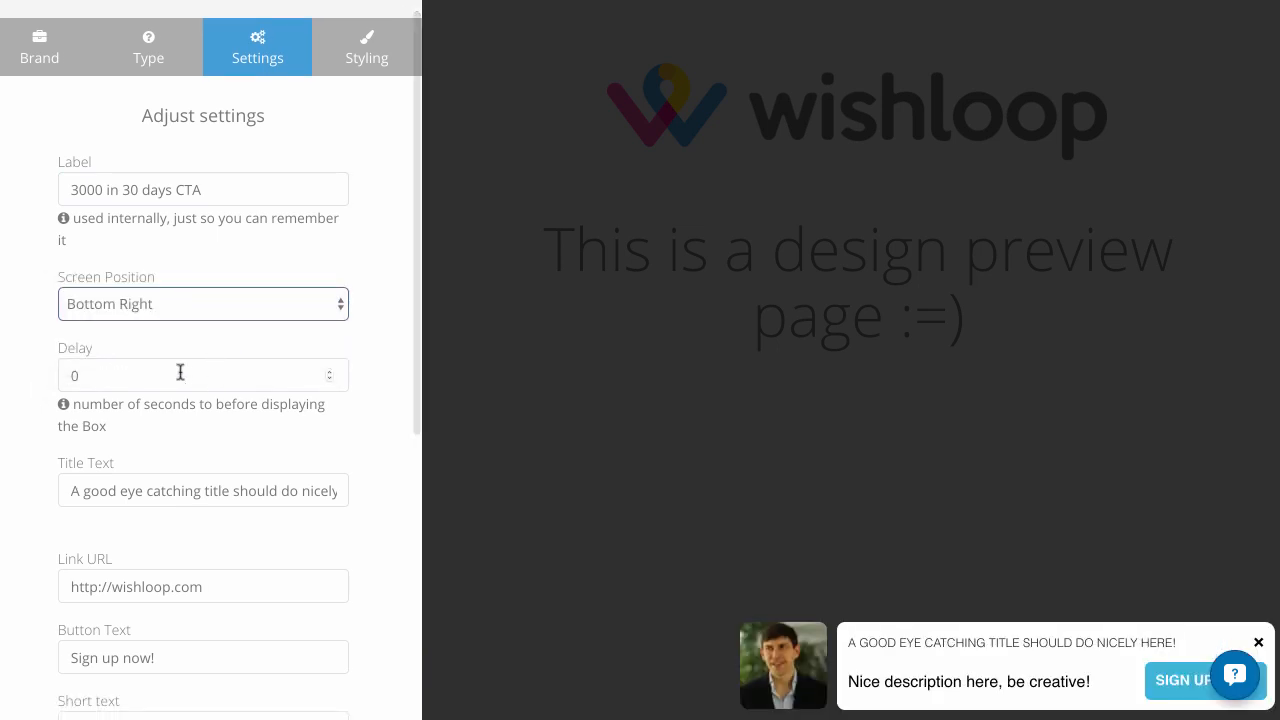
click(171, 378)
key(BackSpace)
text(2)
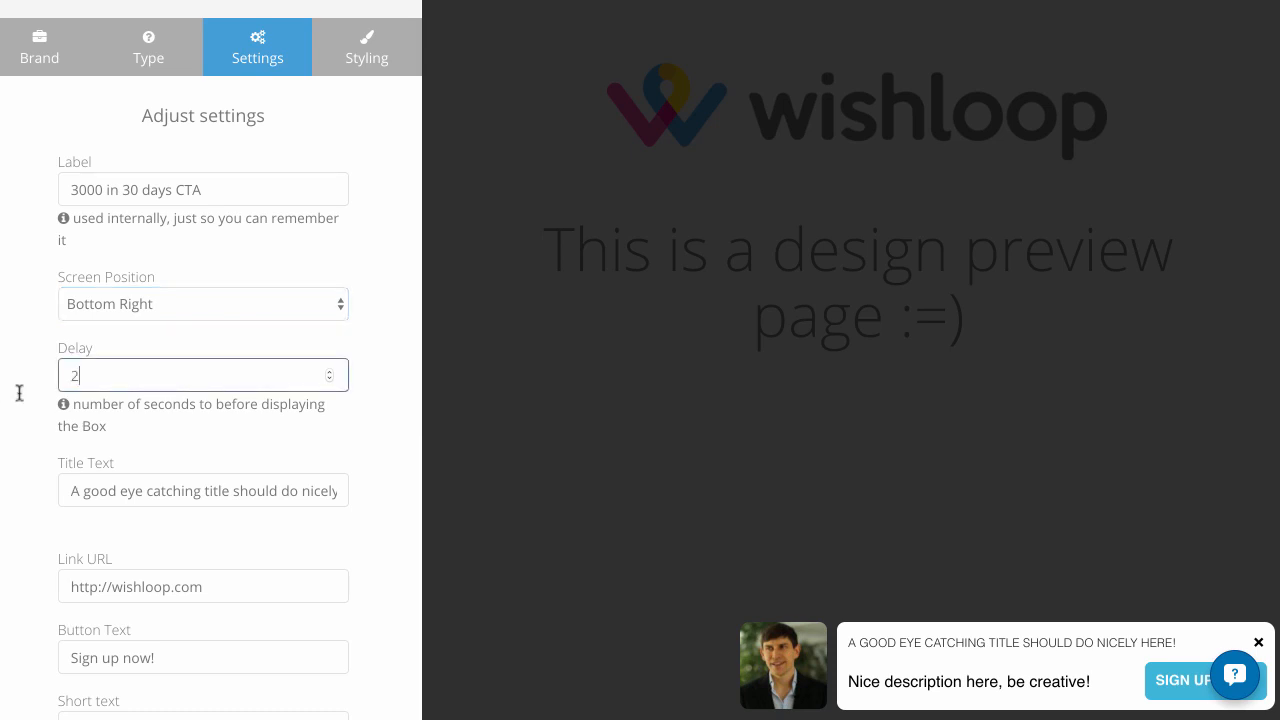
click(134, 440)
Replace the box's title text with "Download your free guide to generating 3000 leads in 30 days"
scroll(134, 440, down, 1)
scroll(186, 450, down, 2)
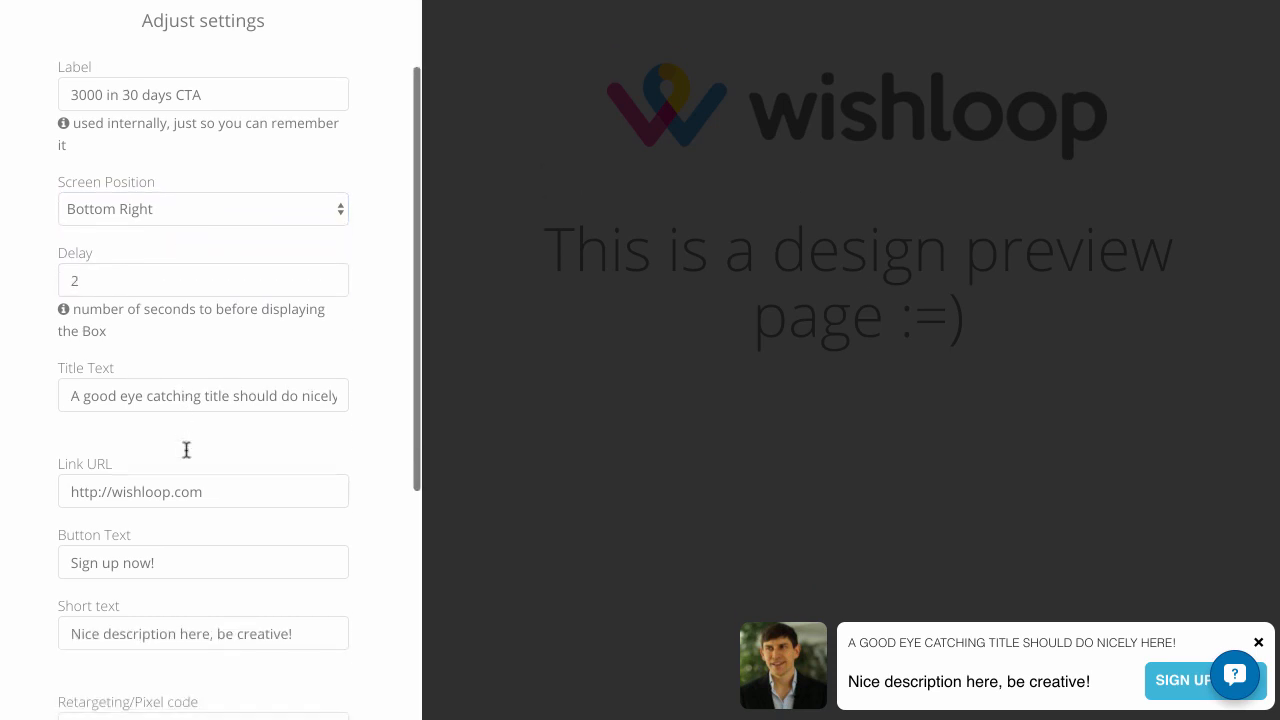
drag(63, 395, 345, 395)
text(Dow)
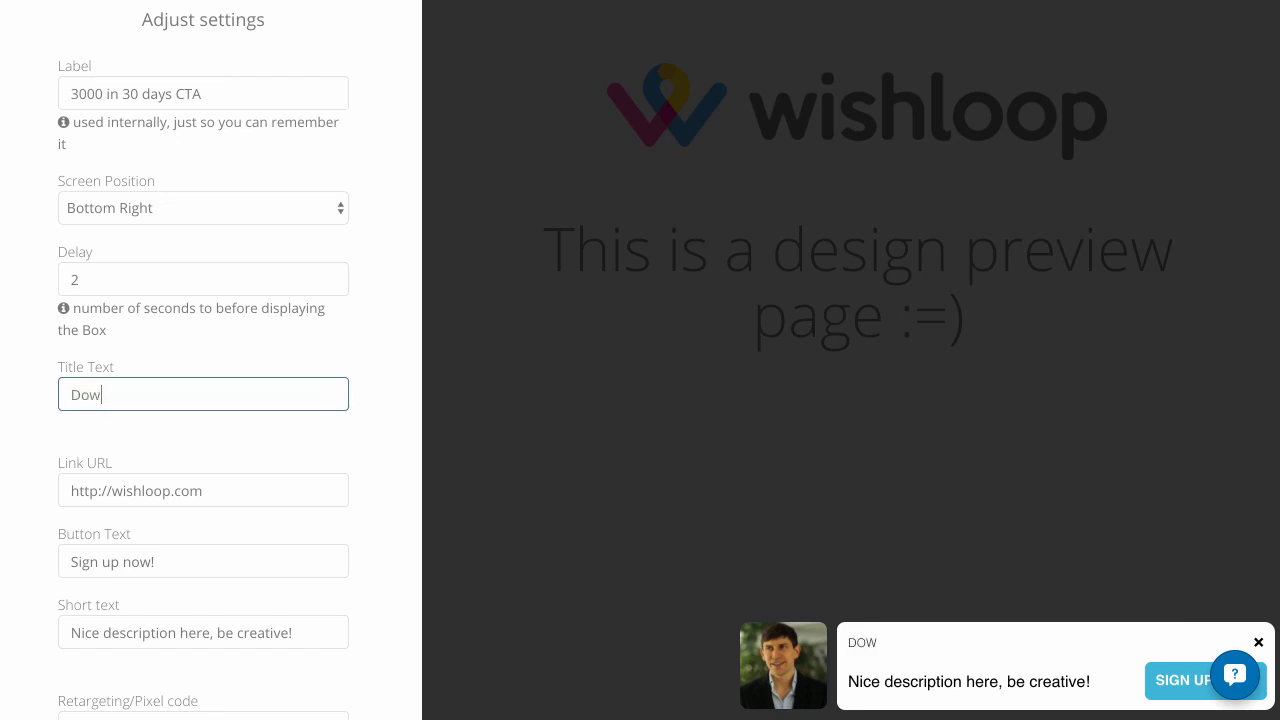
text(nload your free guide)
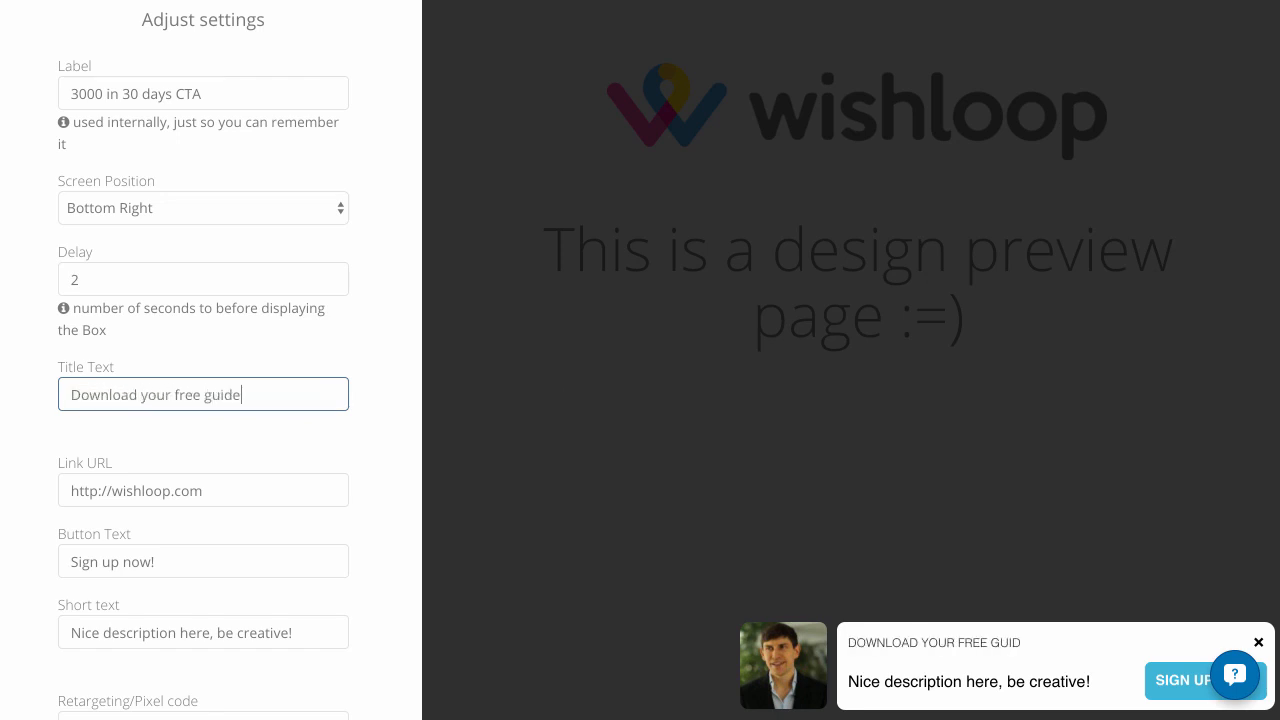
text( to generating)
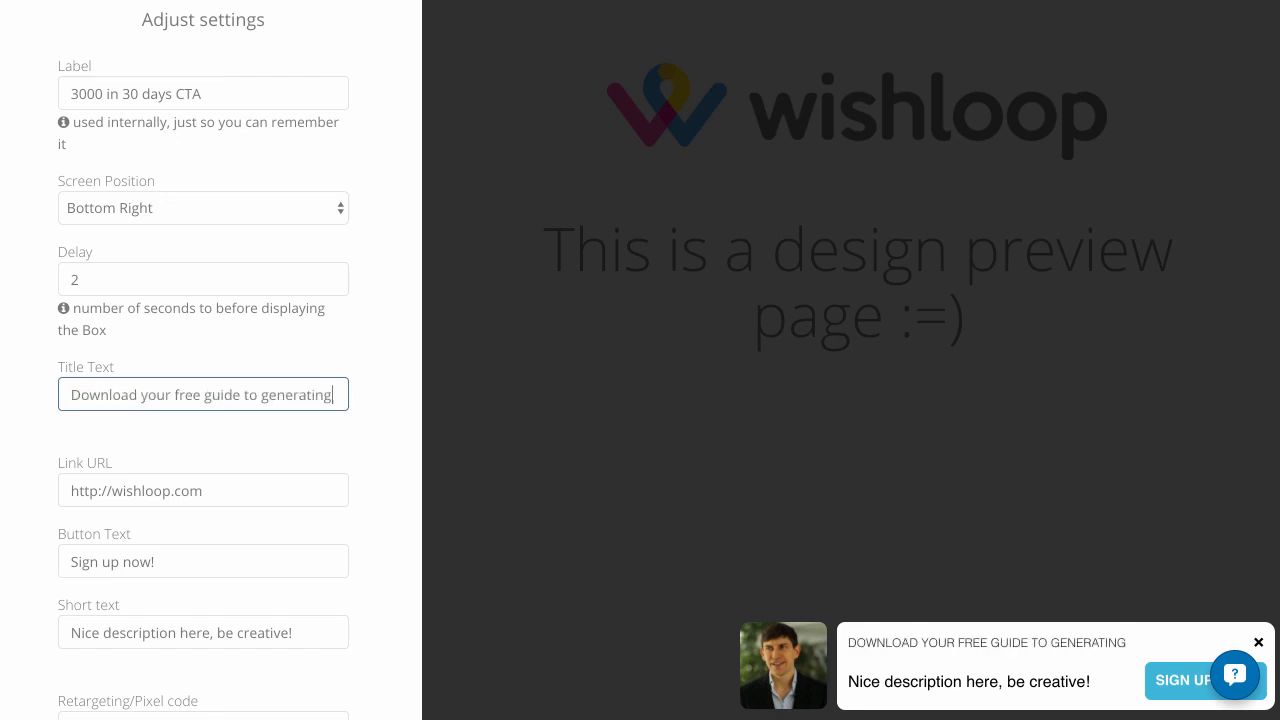
text( 3000 leads in )
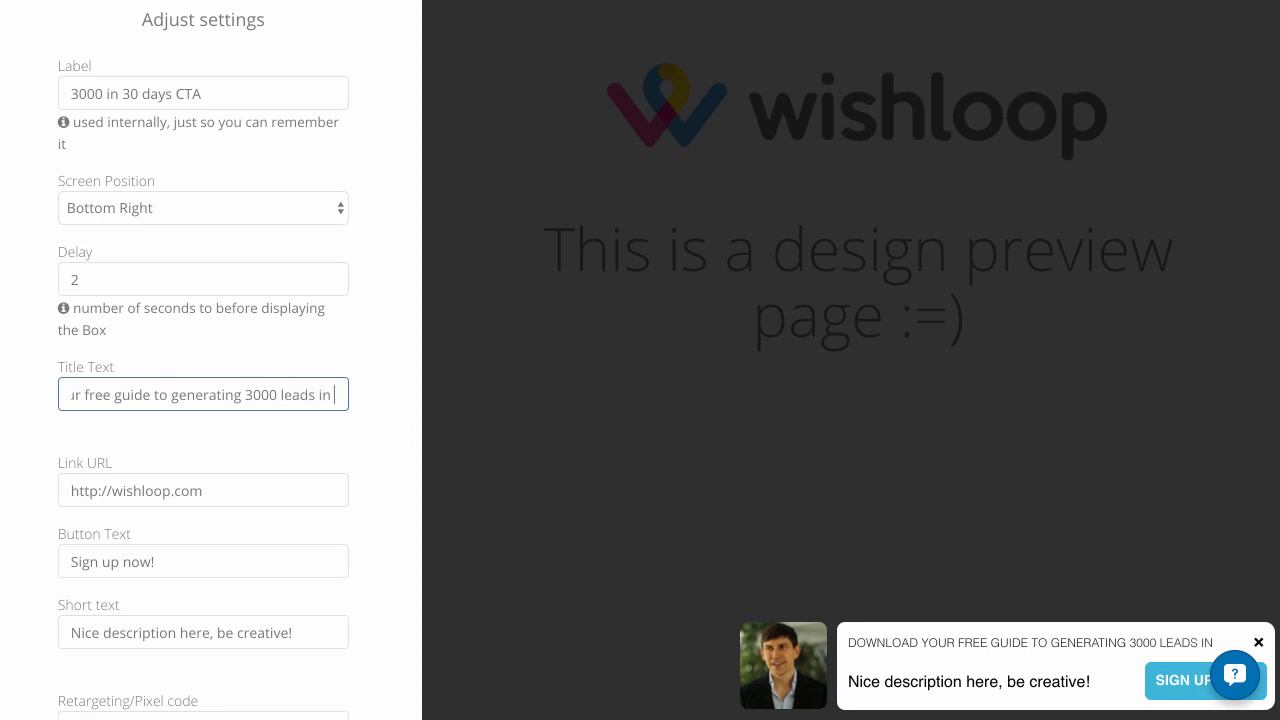
text(30 days)
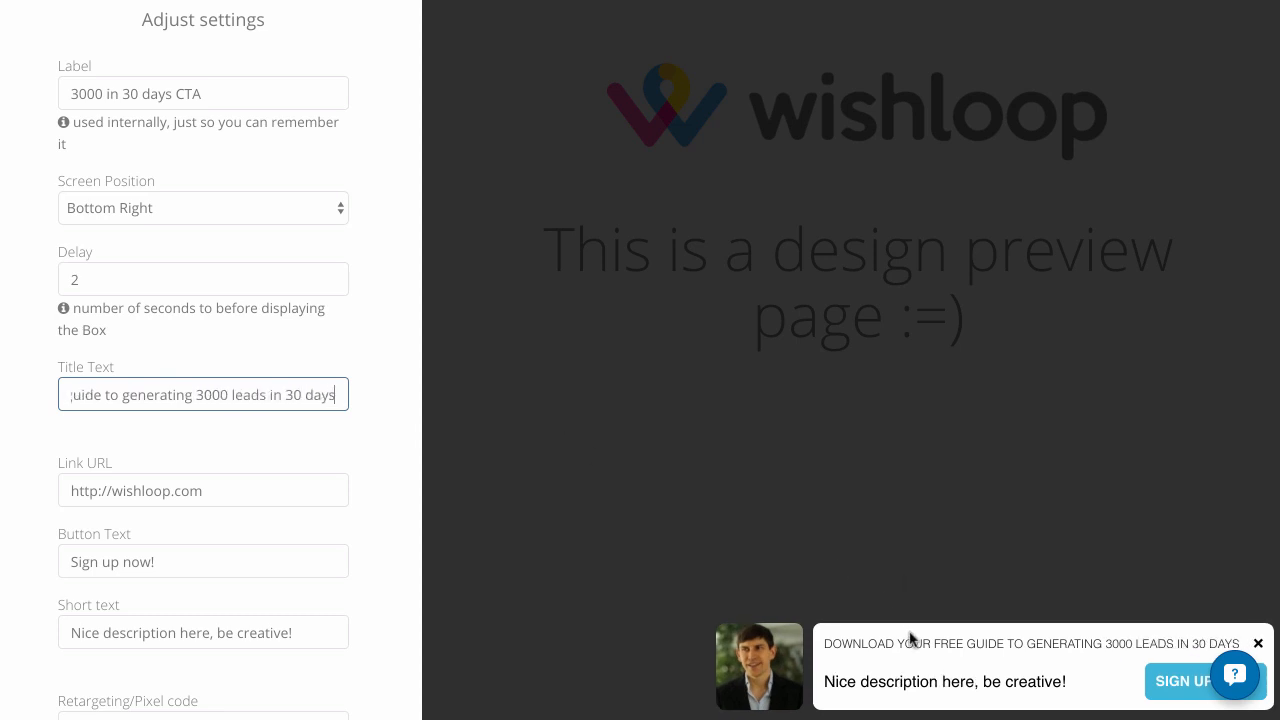
Set the box's button text to "Download Here" and its short text to "Free Download 'Limited Time'"
click(145, 485)
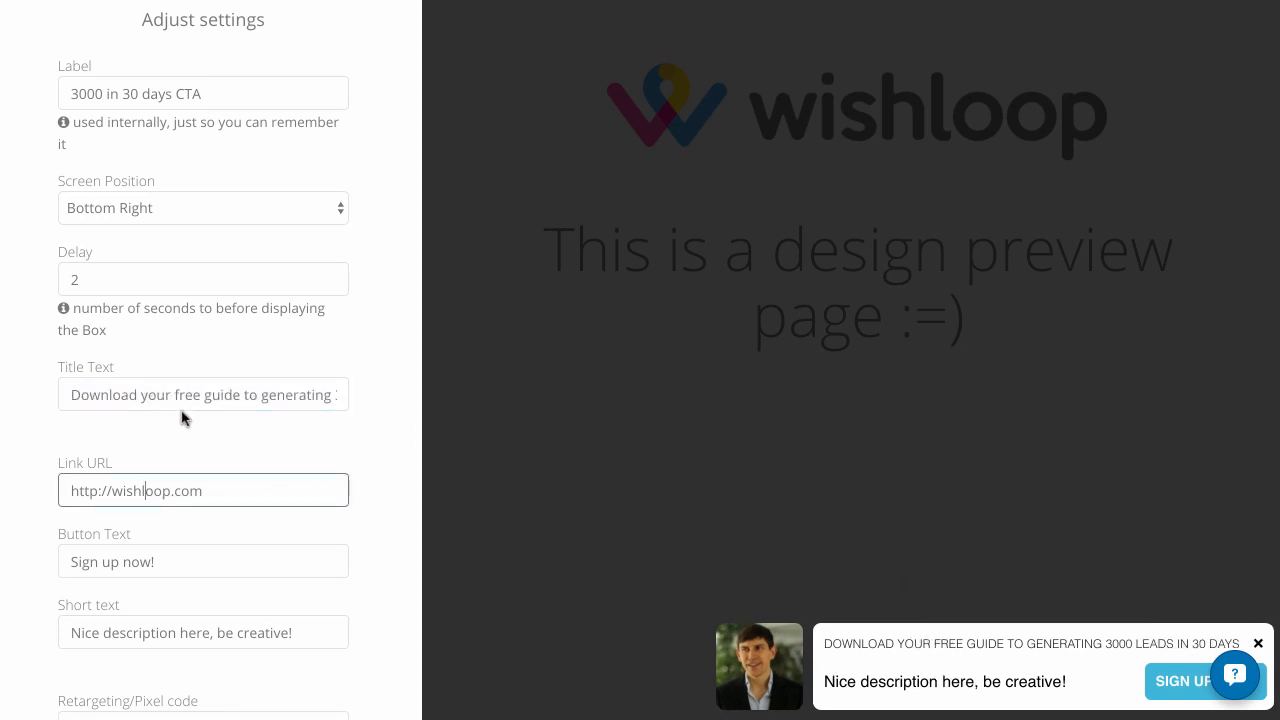
scroll(220, 534, down, 1)
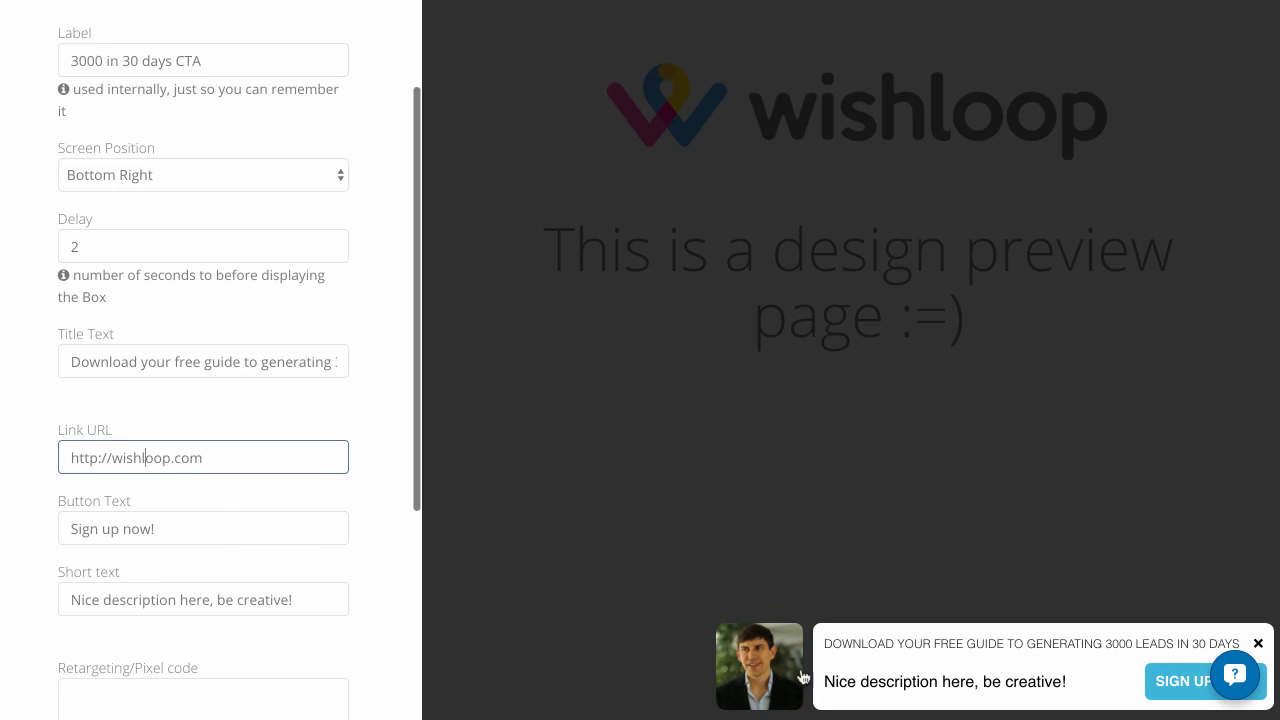
drag(180, 526, 0, 535)
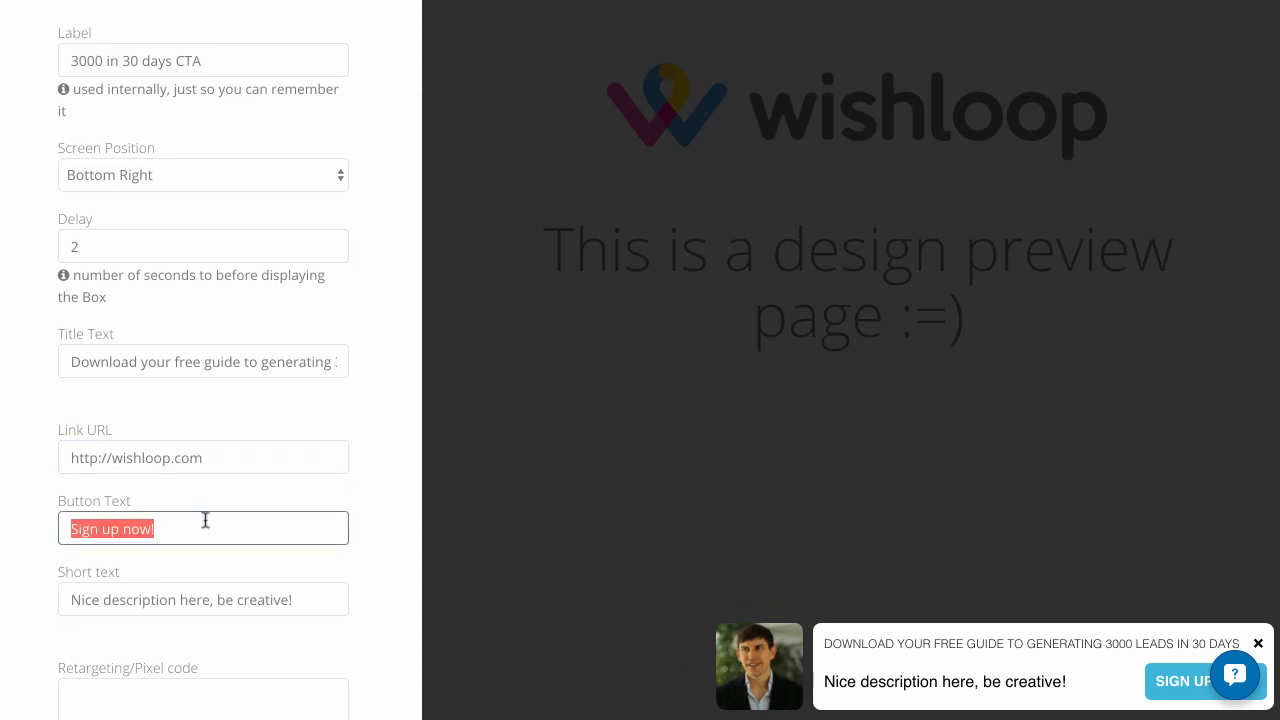
text(G)
text(Download Here)
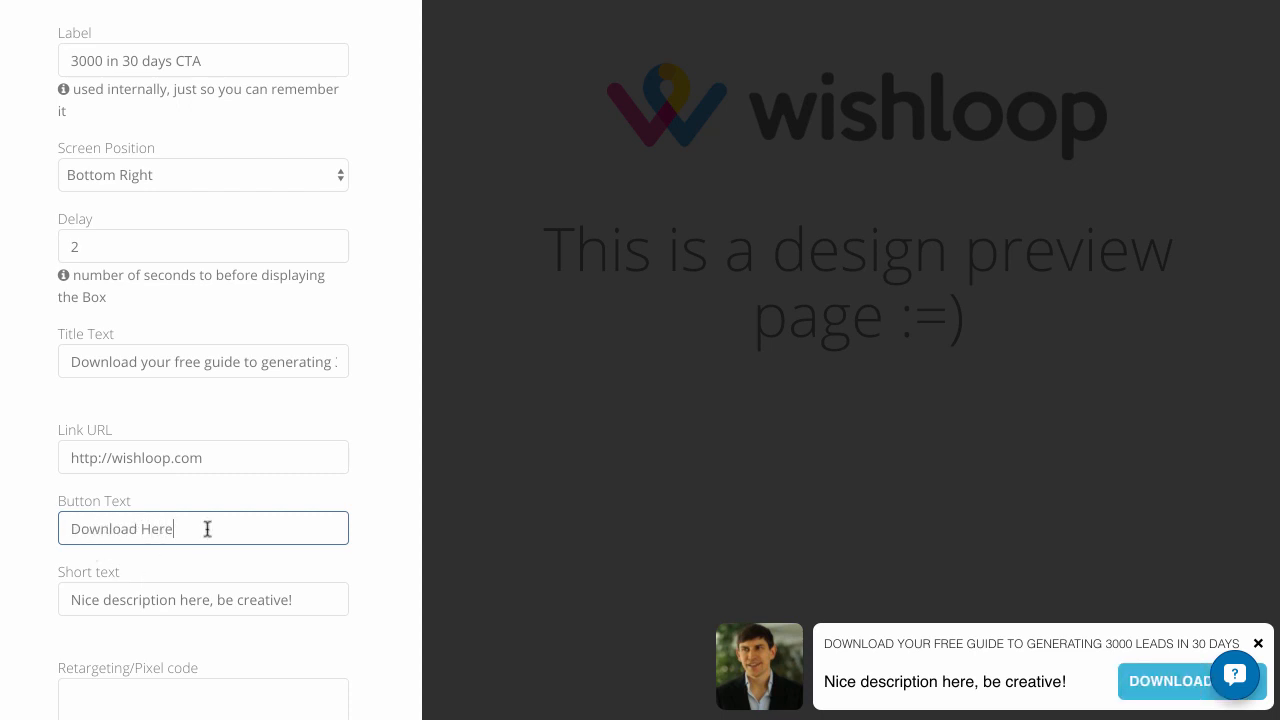
drag(326, 597, 0, 596)
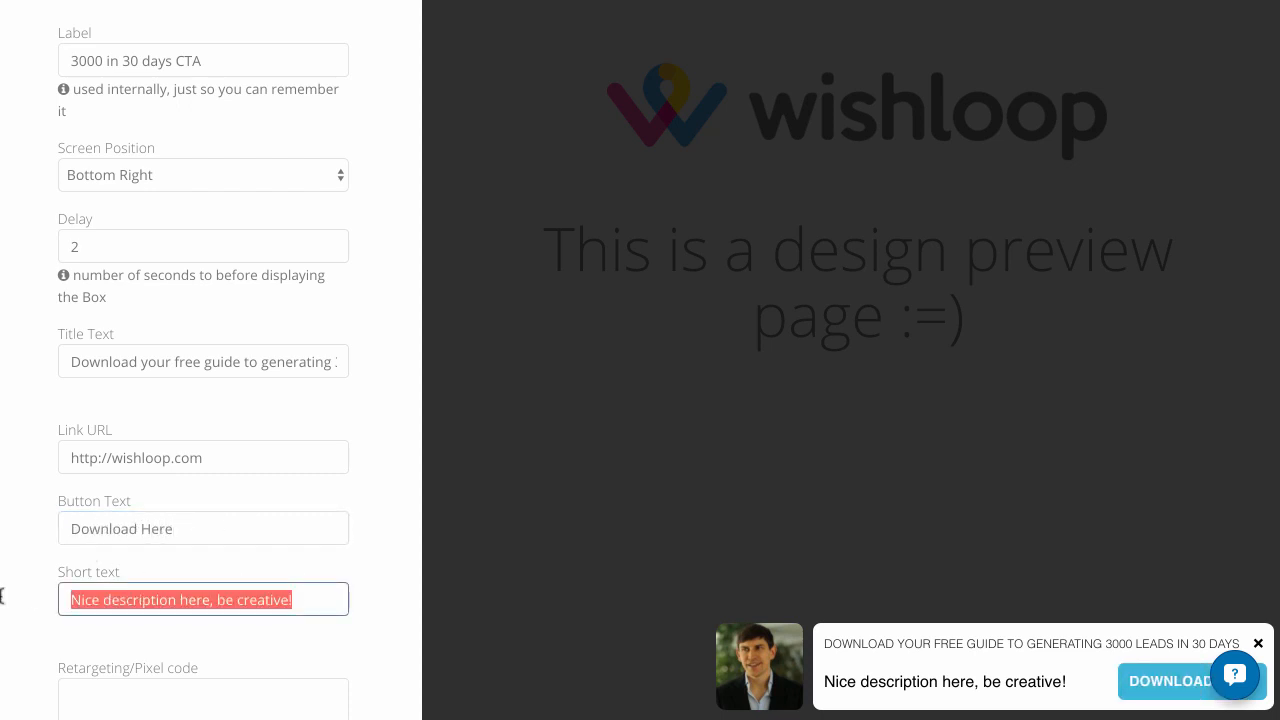
text(Free Download)
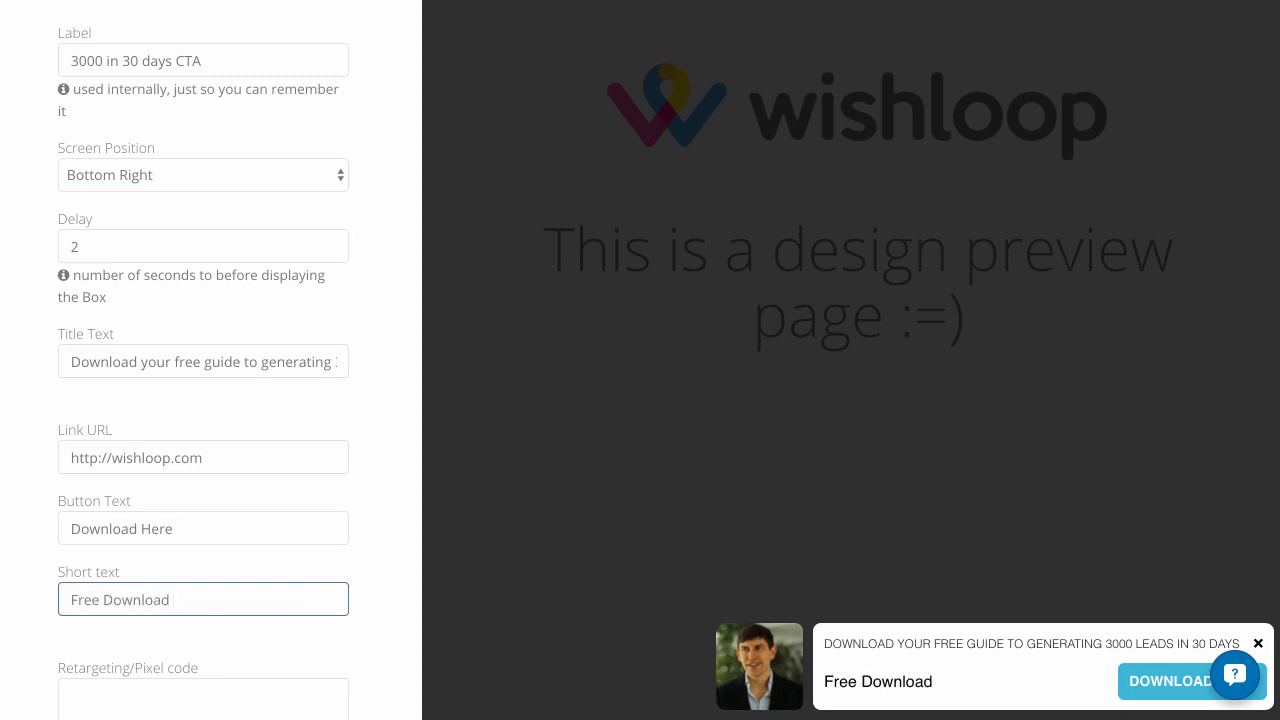
text( 'Limited Time')
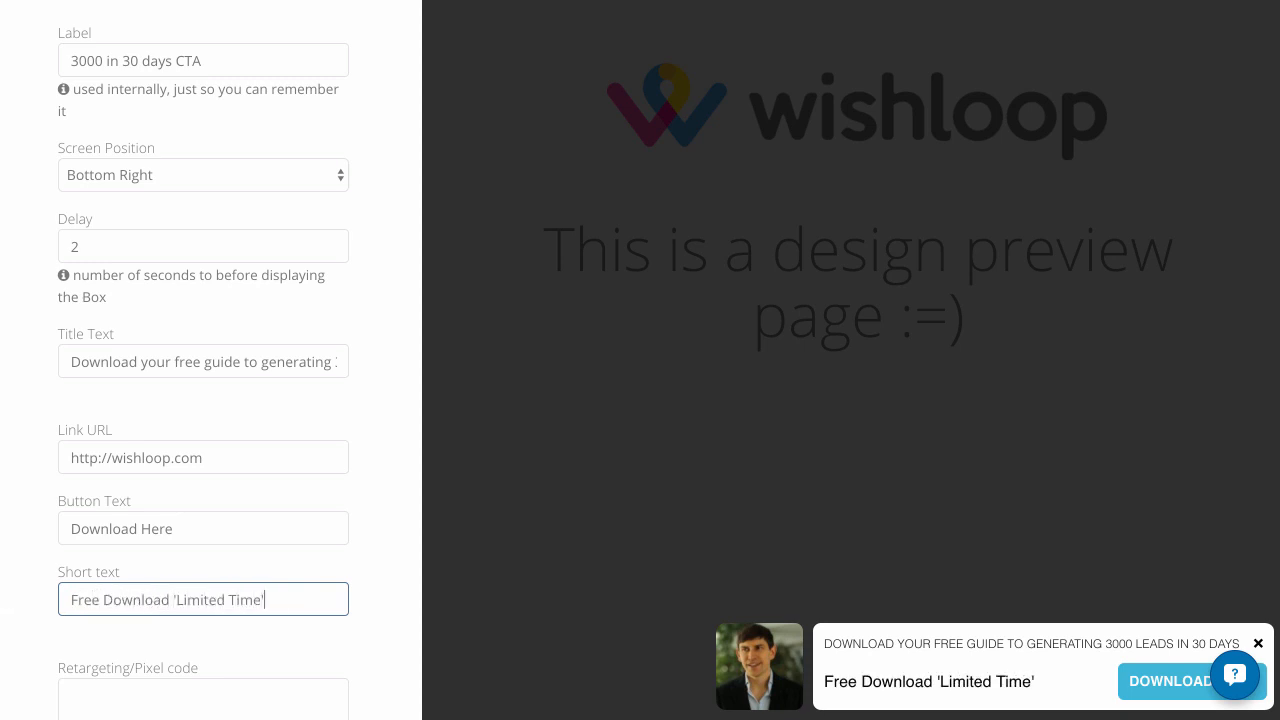
scroll(108, 603, down, 2)
click(120, 607)
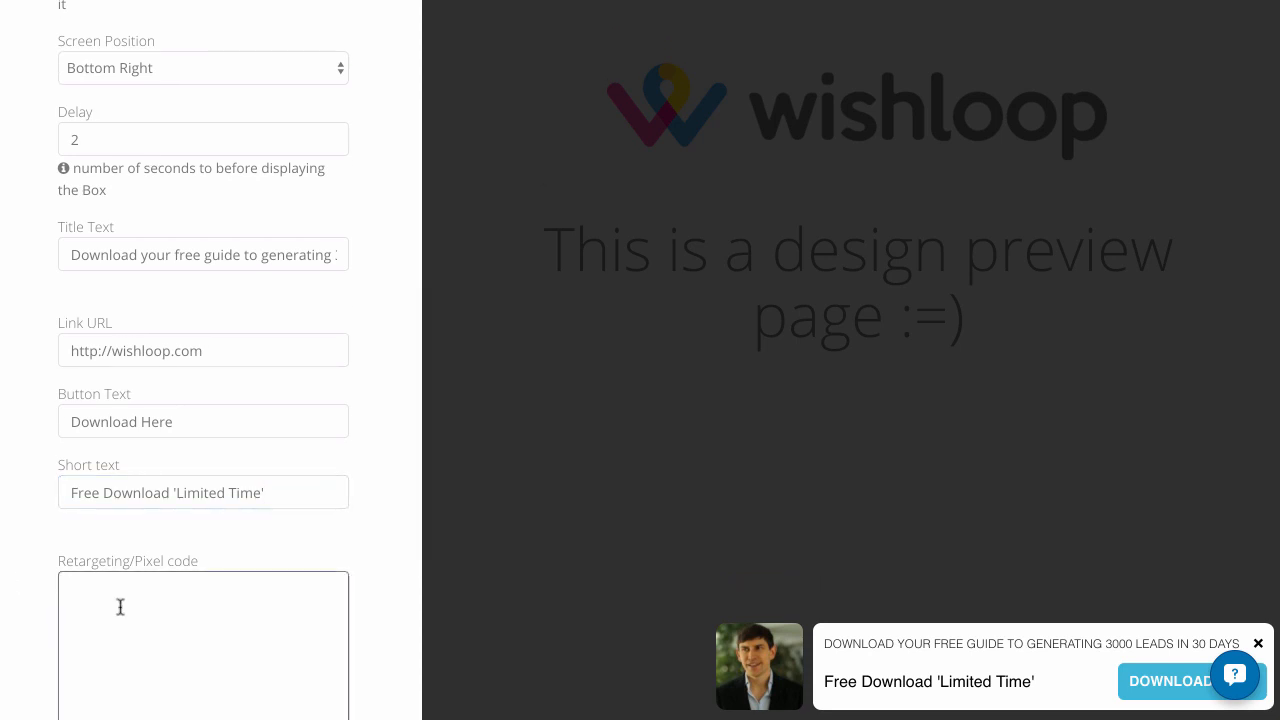
drag(234, 357, 23, 352)
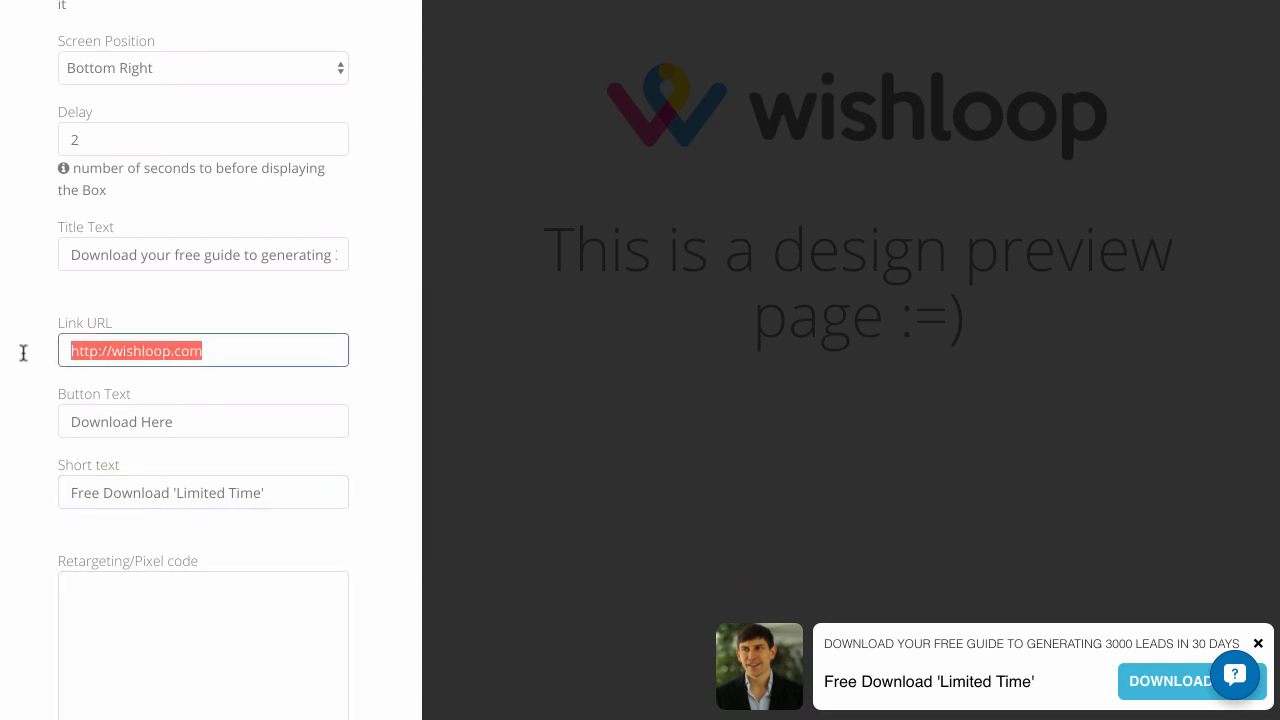
text(htt)
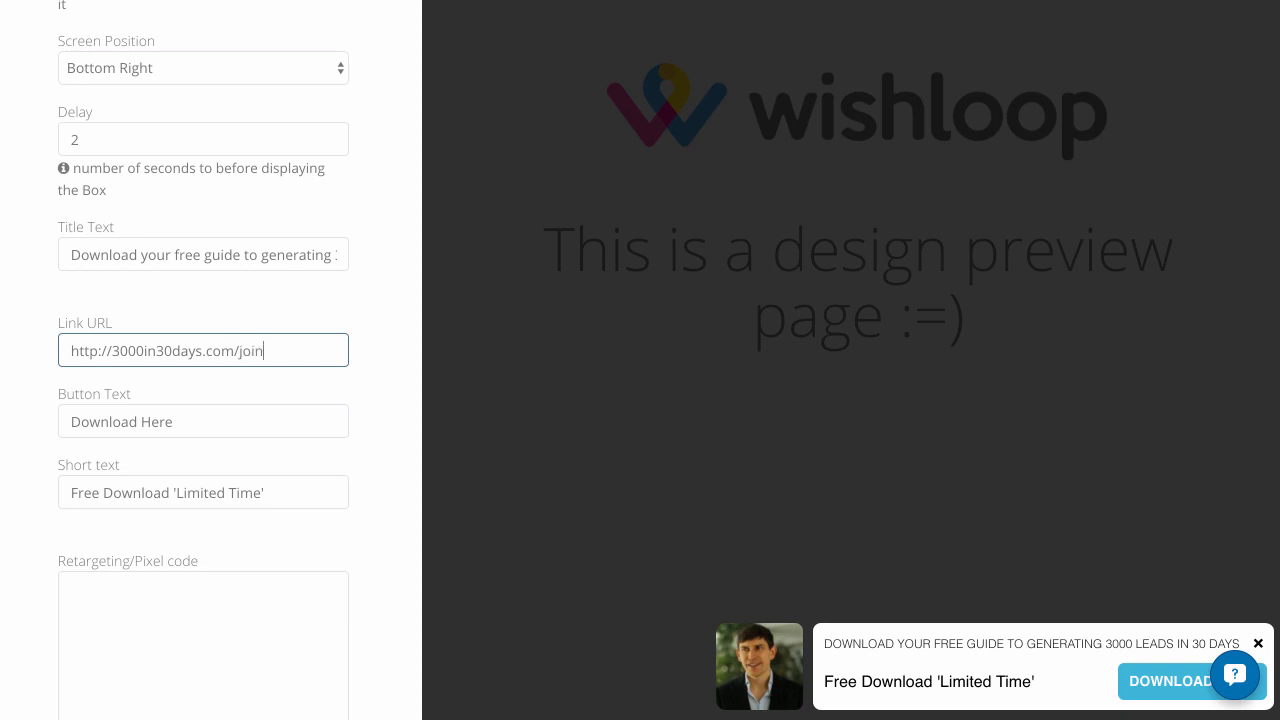
scroll(15, 390, down, 3)
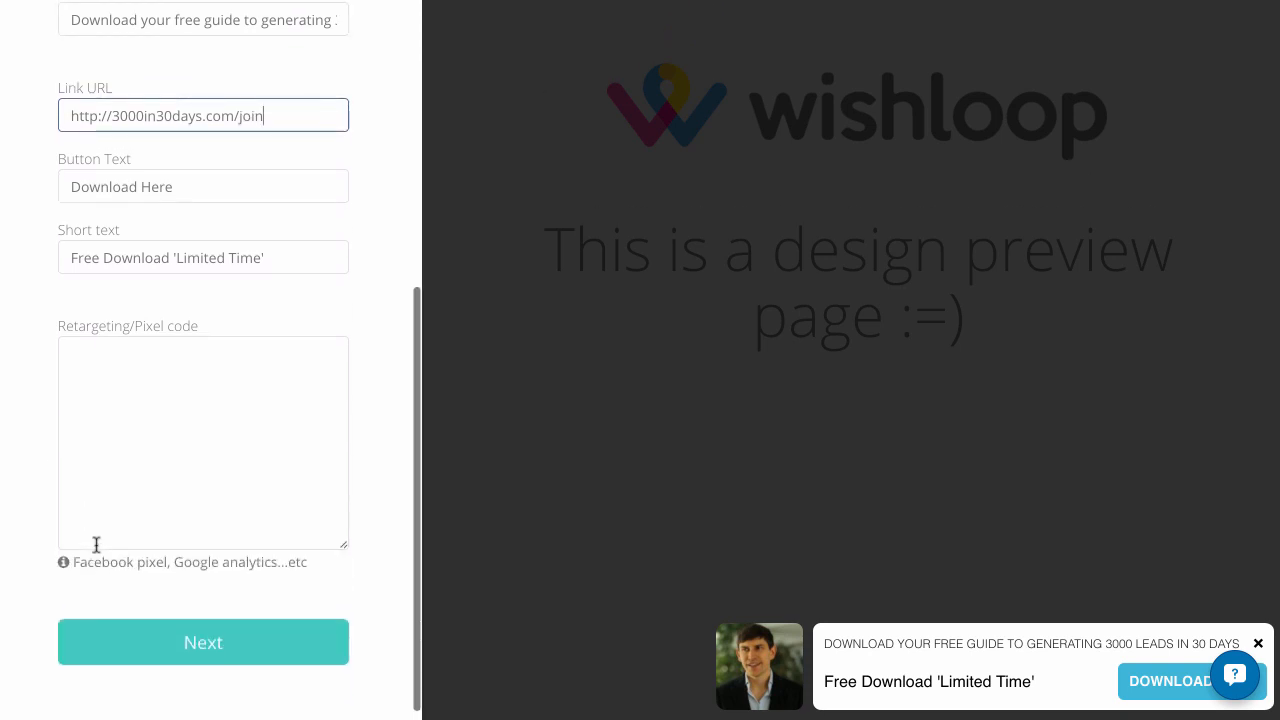
click(165, 651)
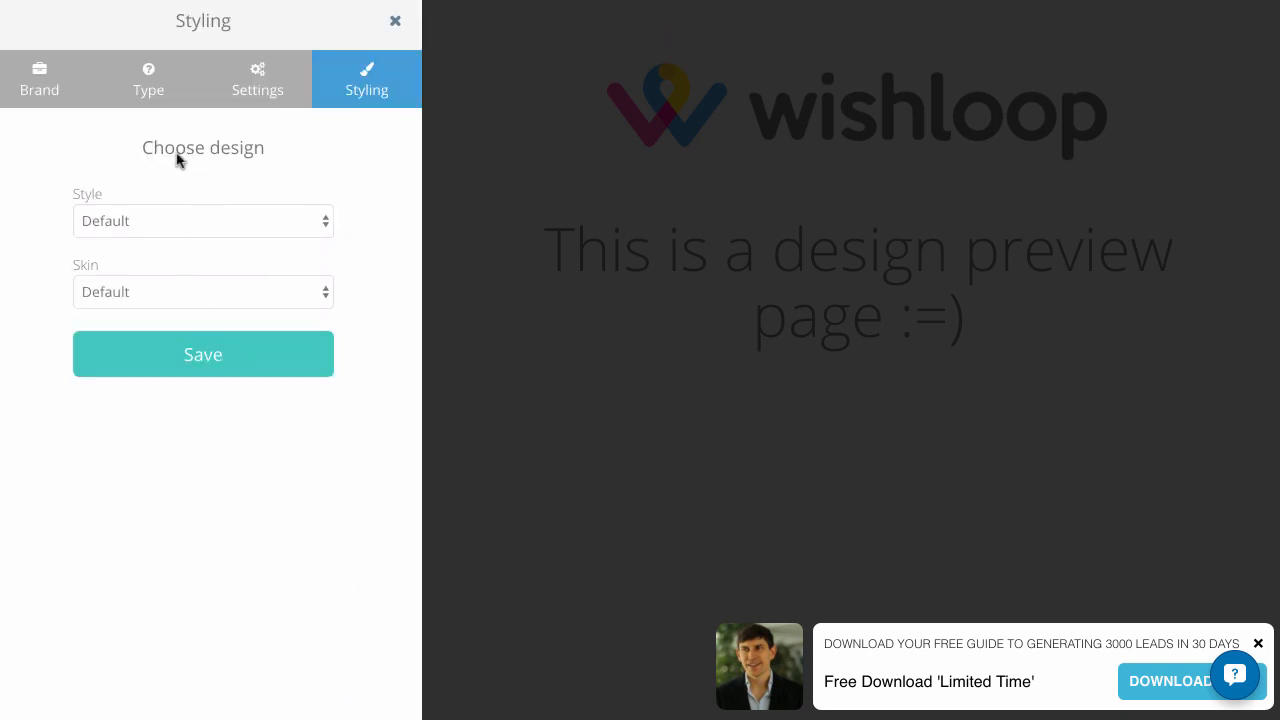
Try the Square and Full Width styles on the box, and choose One Piece as its style
click(208, 224)
click(207, 245)
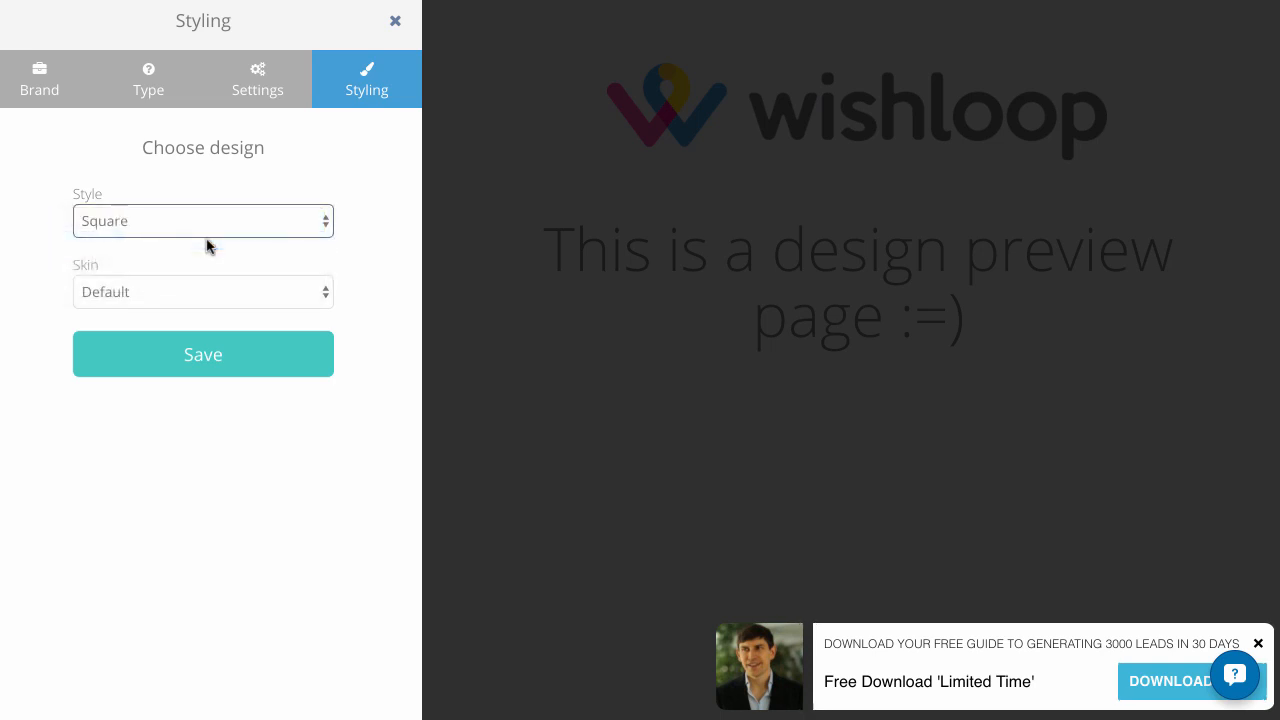
click(210, 222)
click(193, 249)
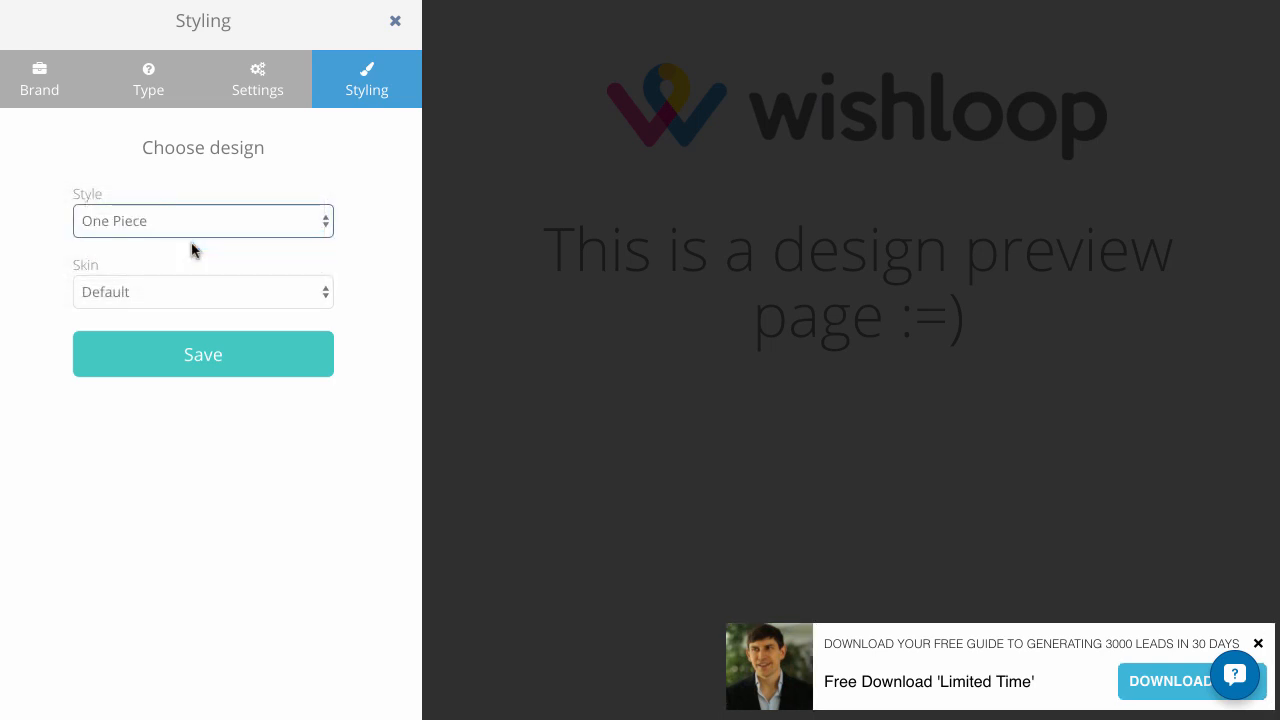
click(200, 223)
click(196, 245)
click(212, 218)
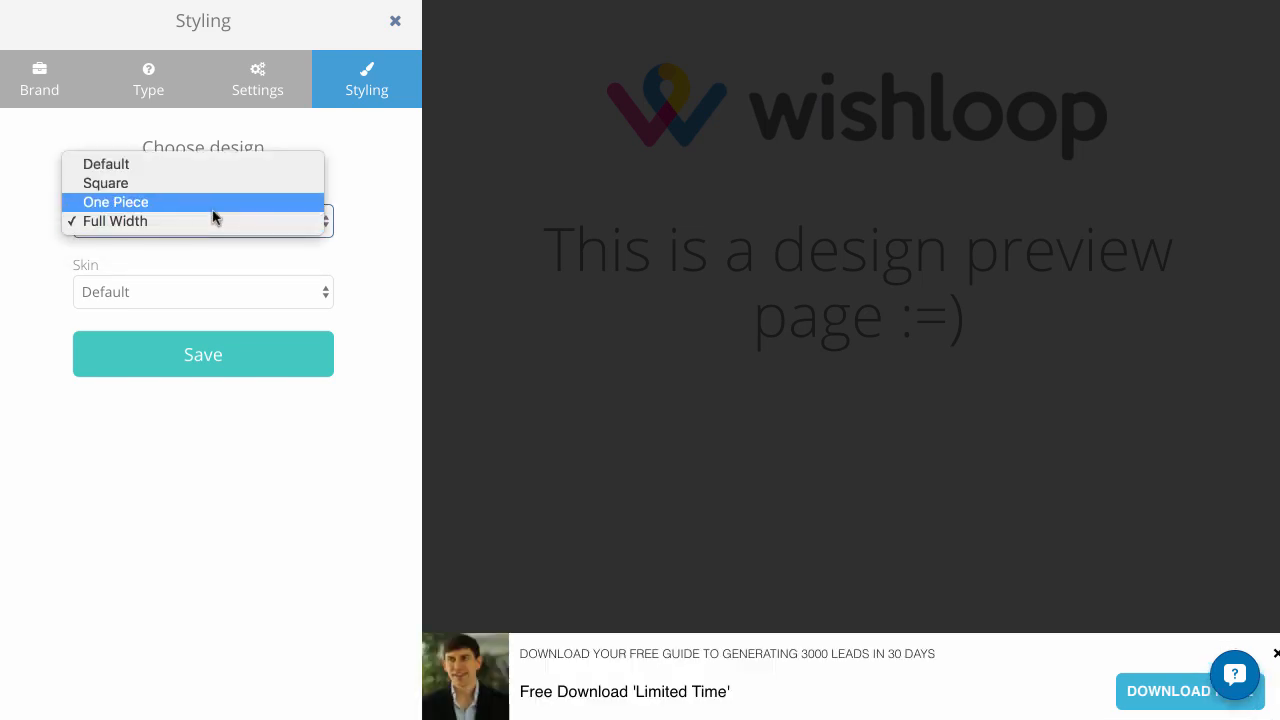
click(211, 213)
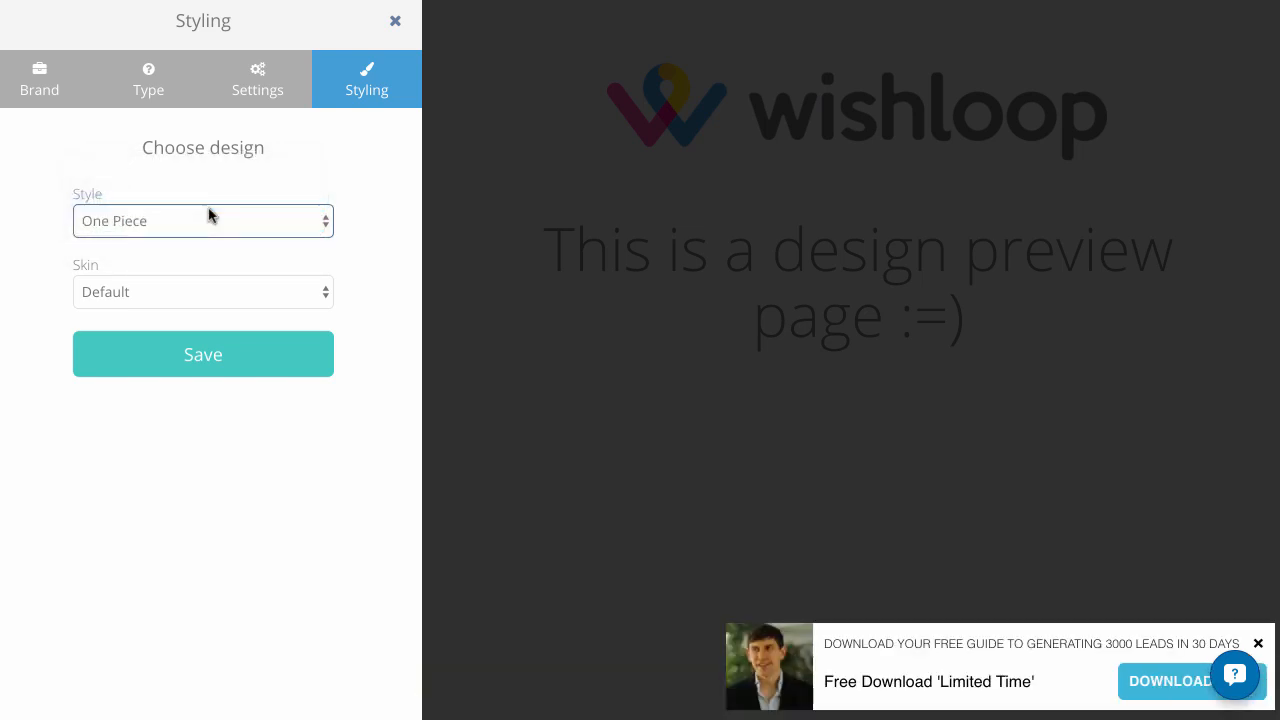
Try the Emokid, Dreams, Sugar, Goldfish, Gamebook, Brick and Fresh skins on the box
click(212, 288)
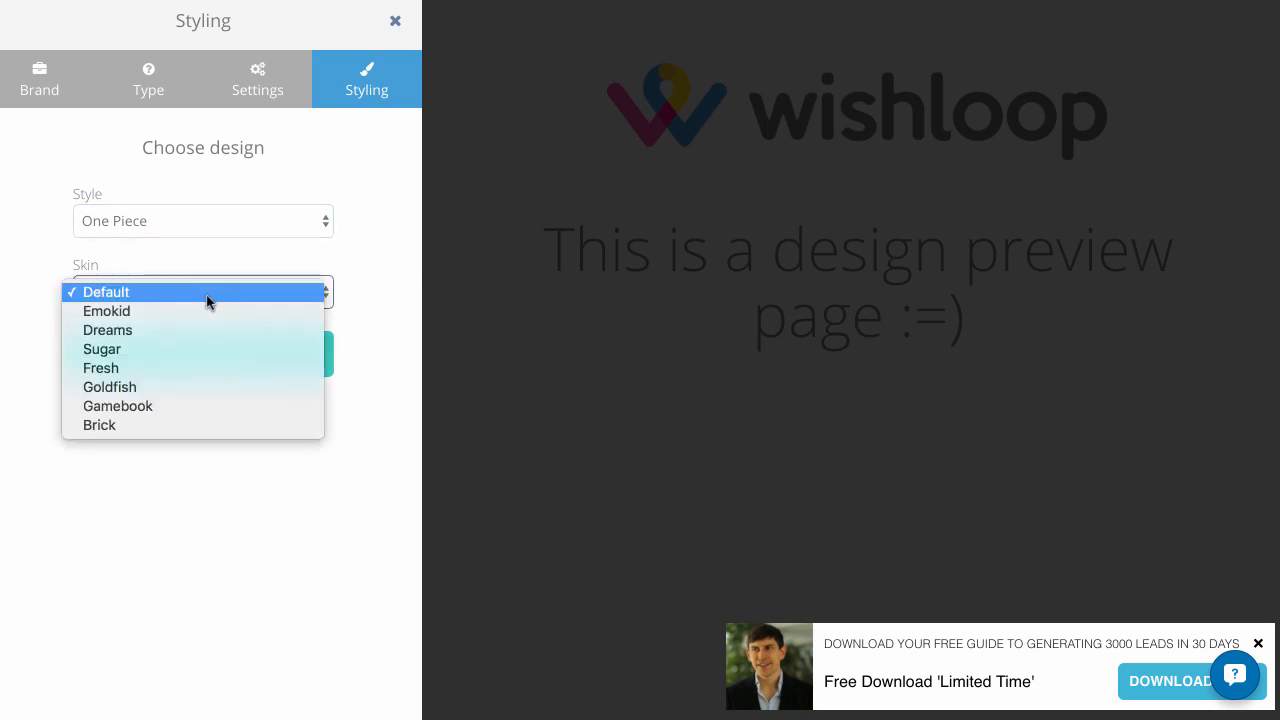
click(209, 307)
click(210, 303)
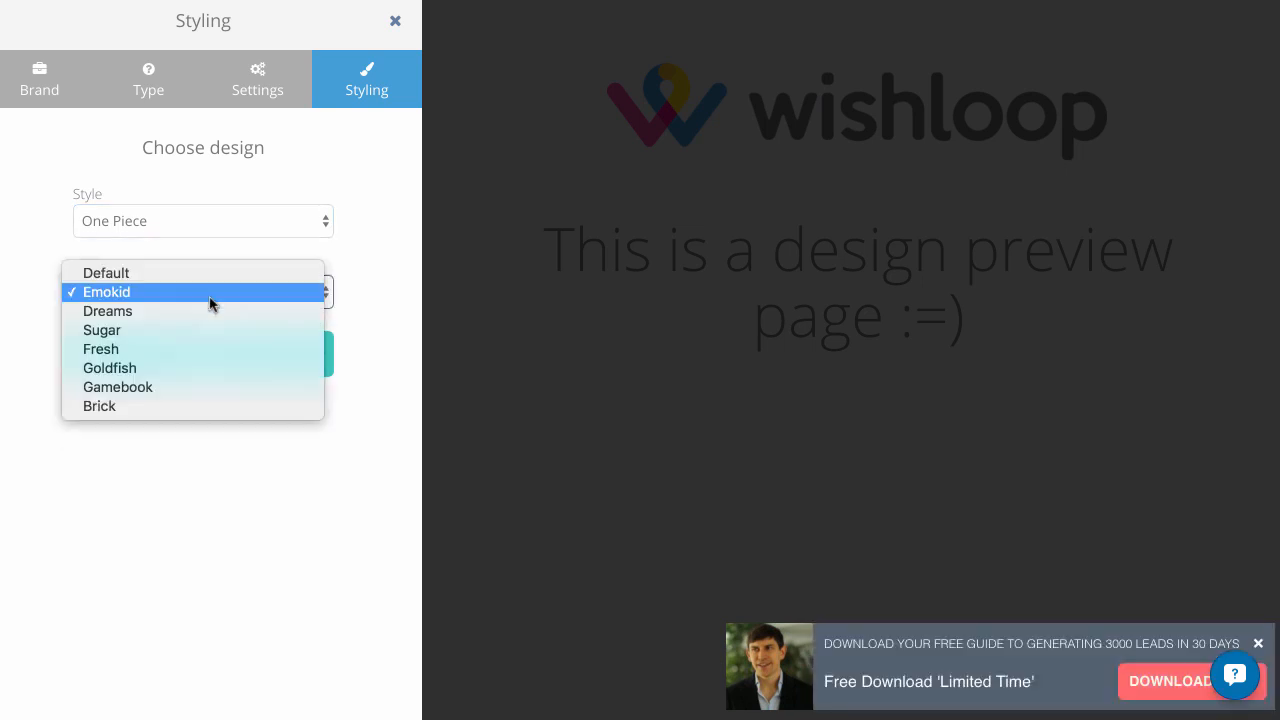
click(209, 311)
click(226, 289)
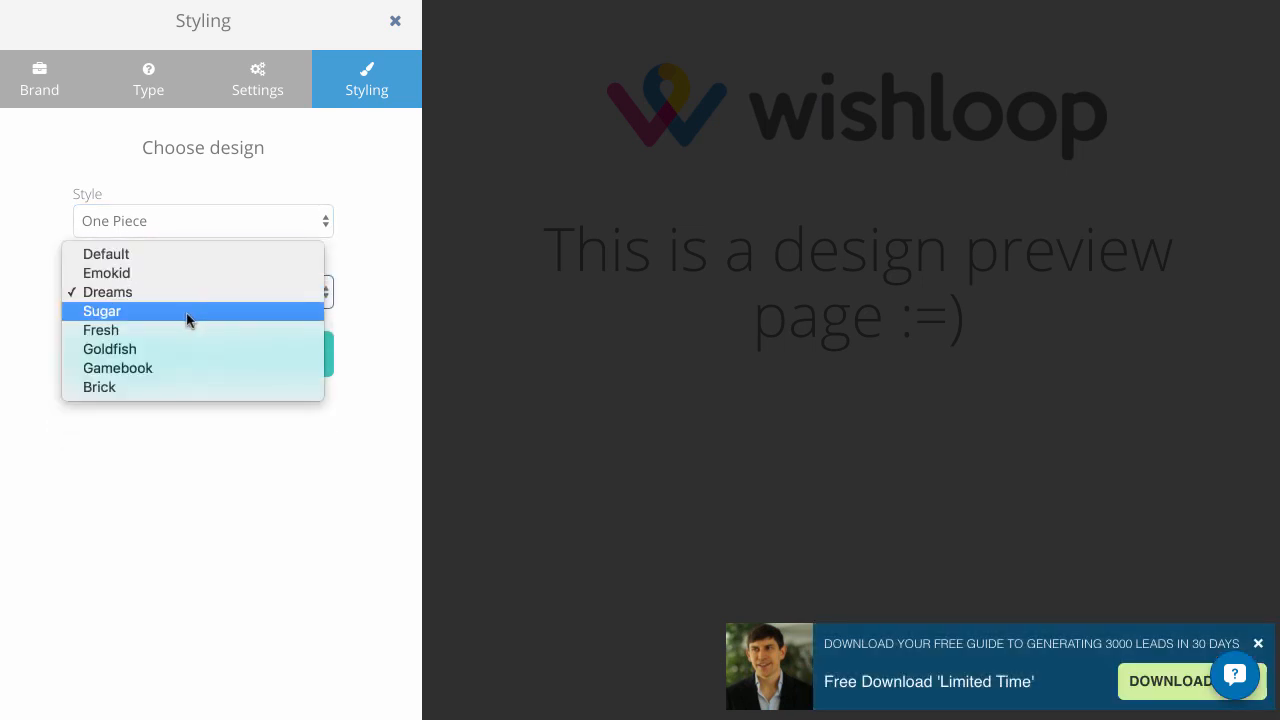
click(189, 314)
click(205, 296)
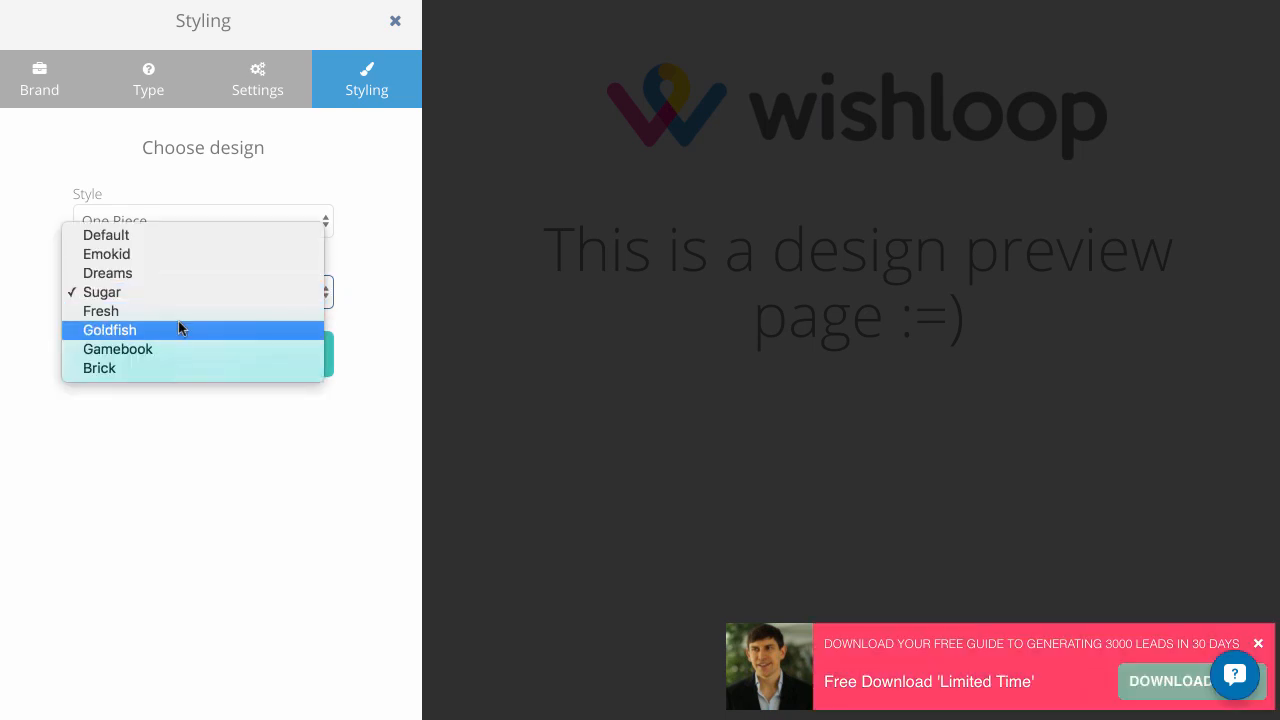
click(180, 330)
click(194, 300)
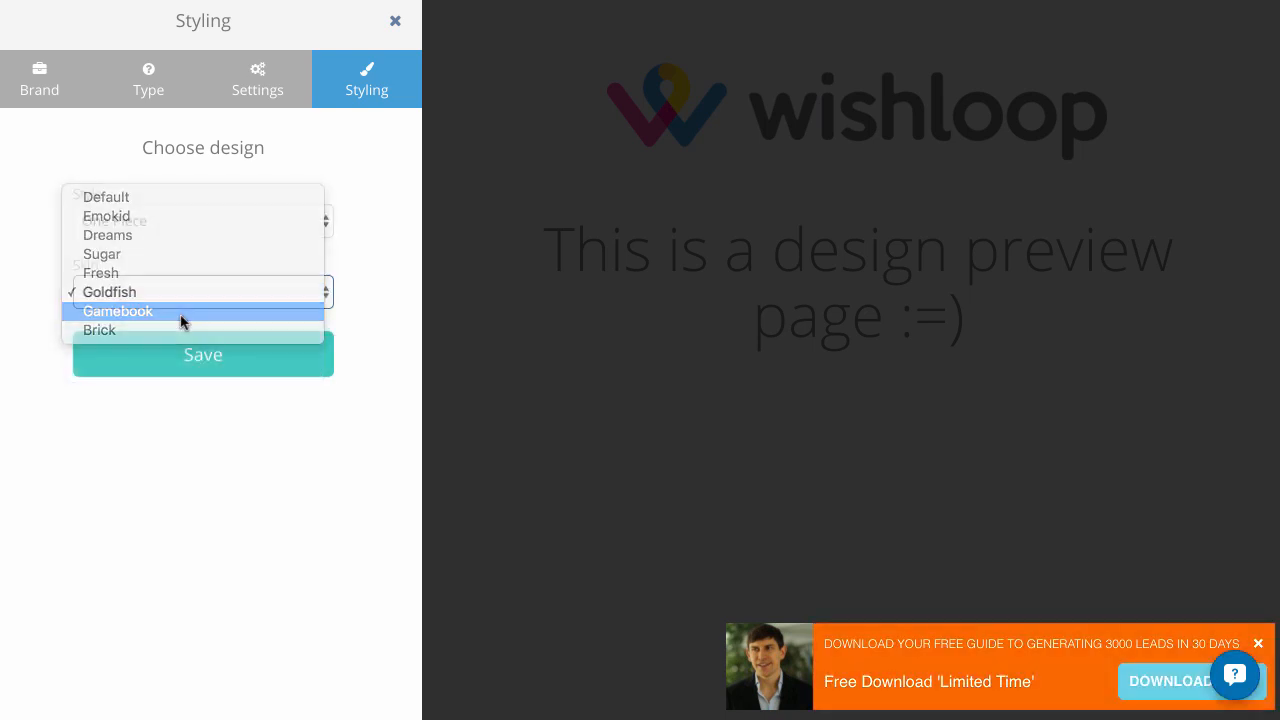
click(180, 312)
click(197, 297)
click(175, 306)
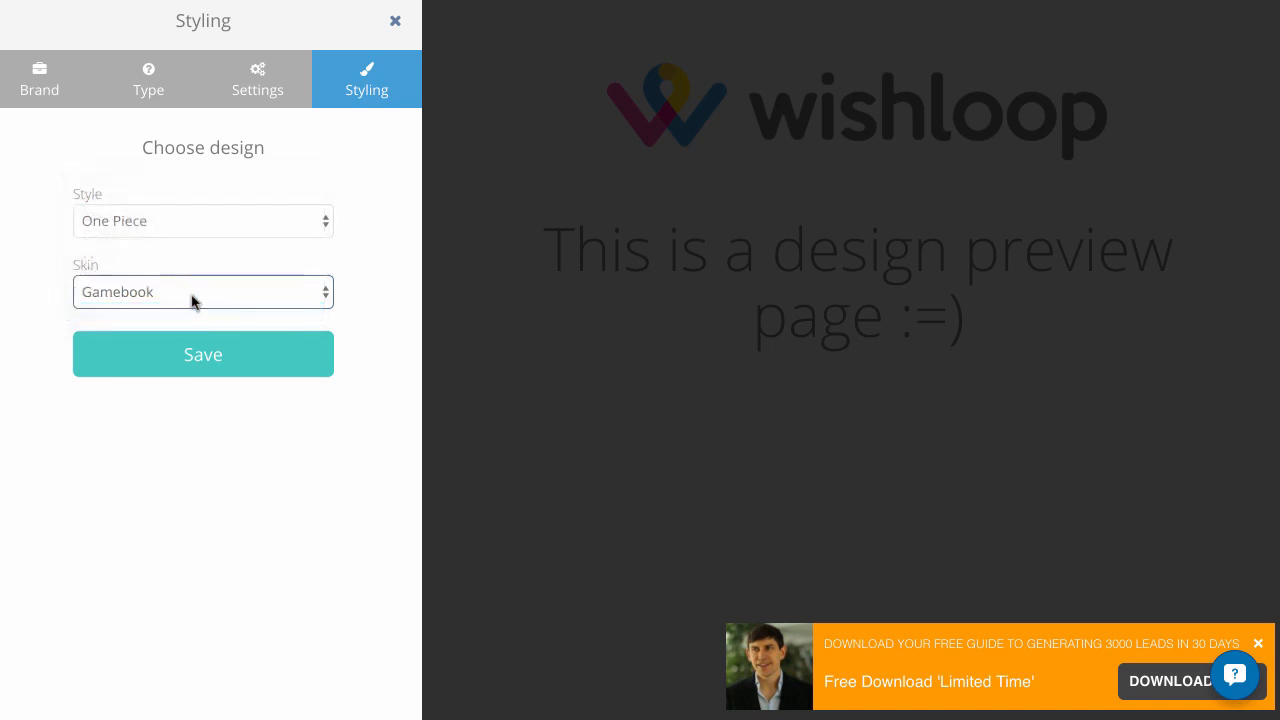
click(191, 295)
click(171, 248)
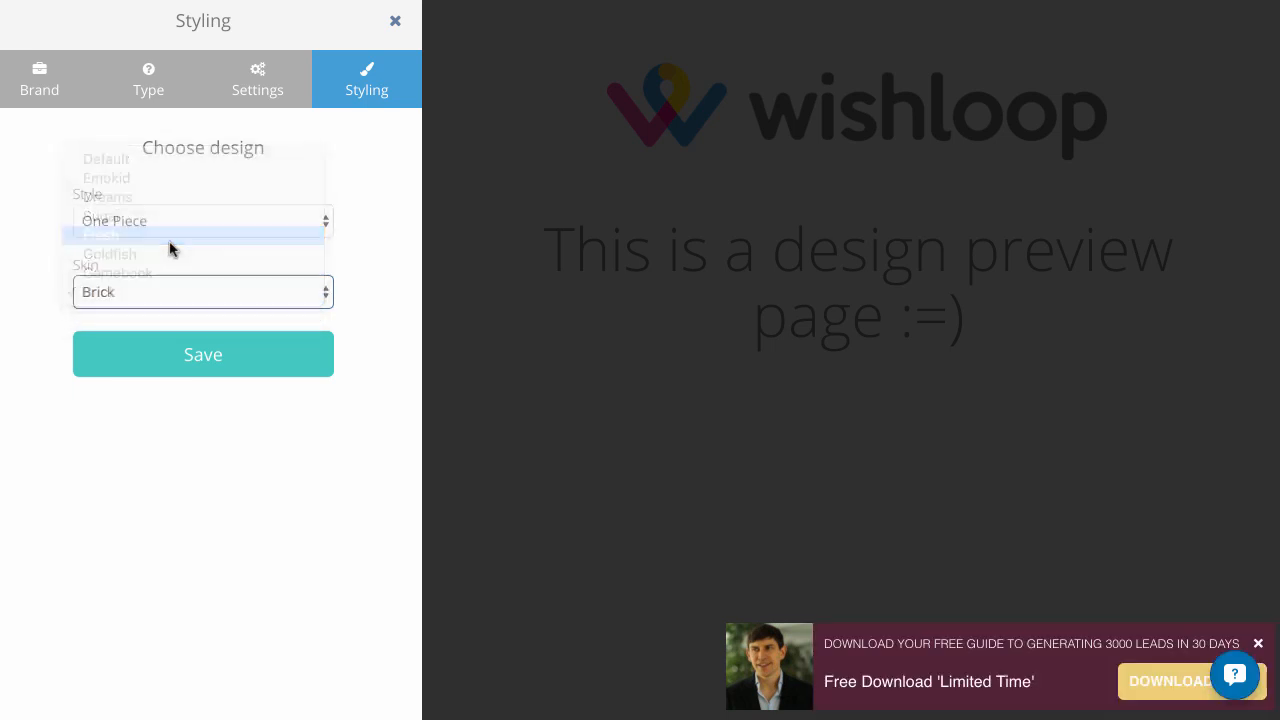
Choose Dreams as the box's skin and save the box
click(180, 291)
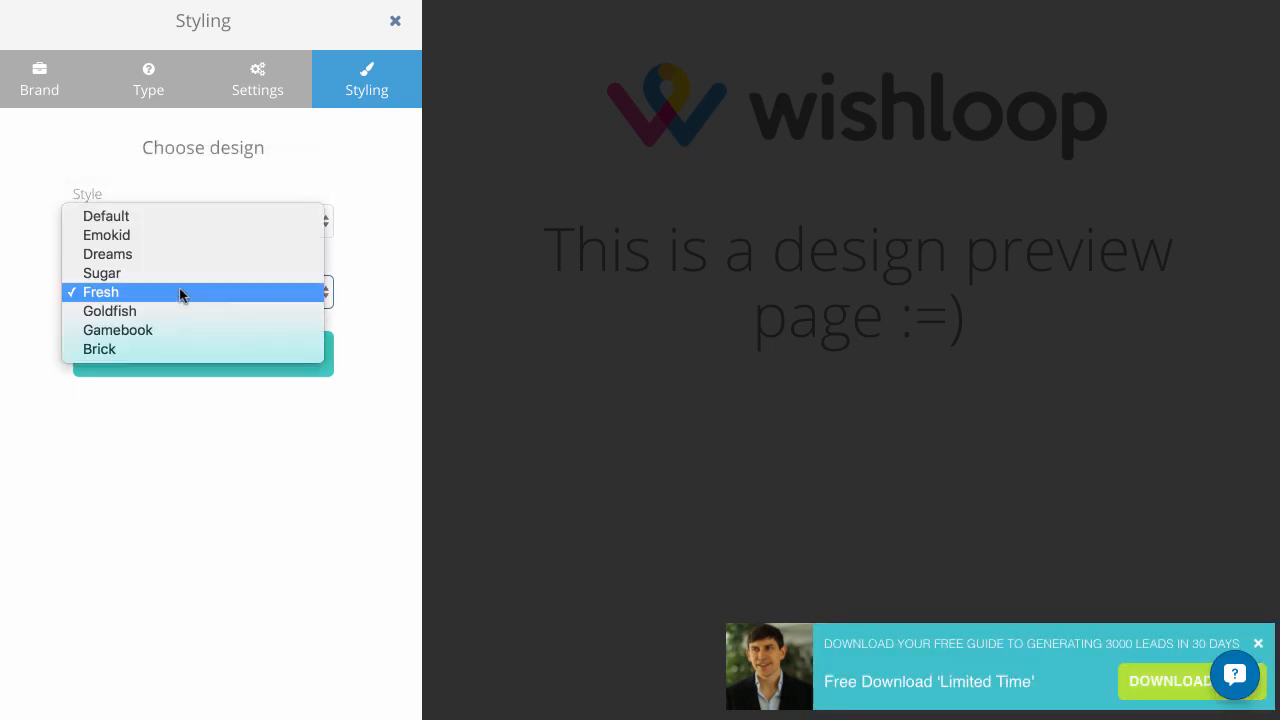
click(180, 262)
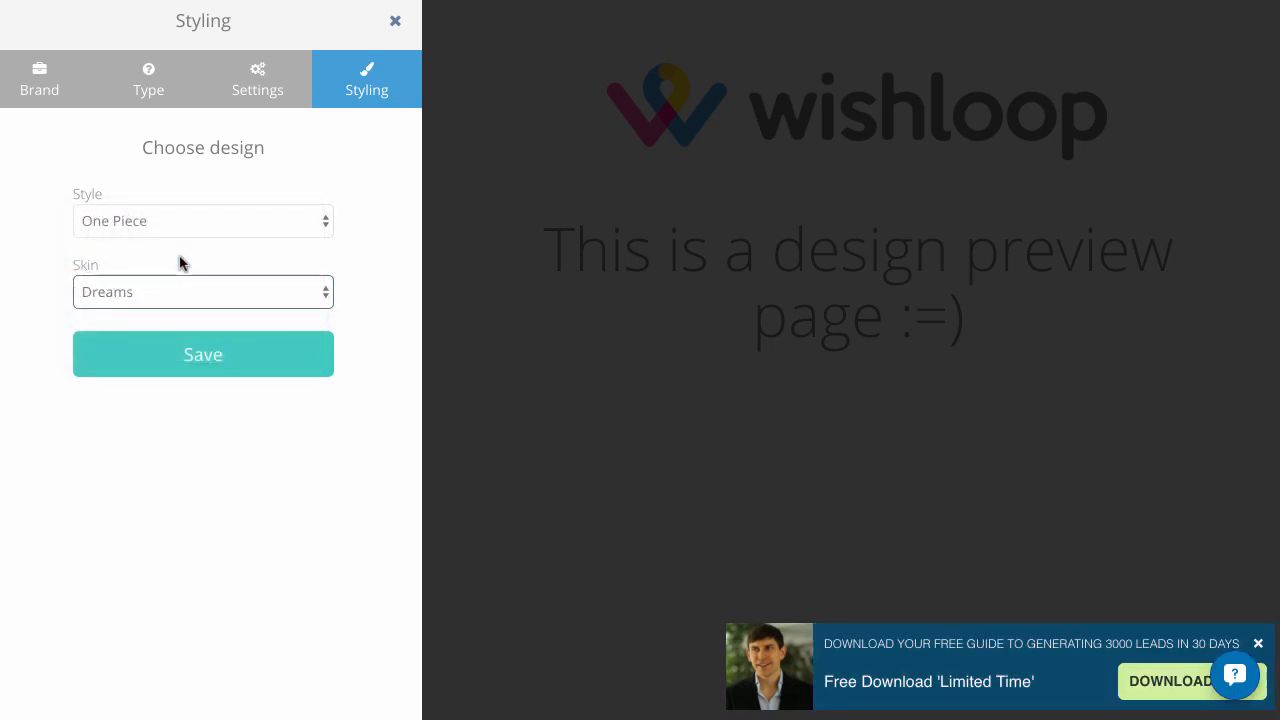
click(219, 352)
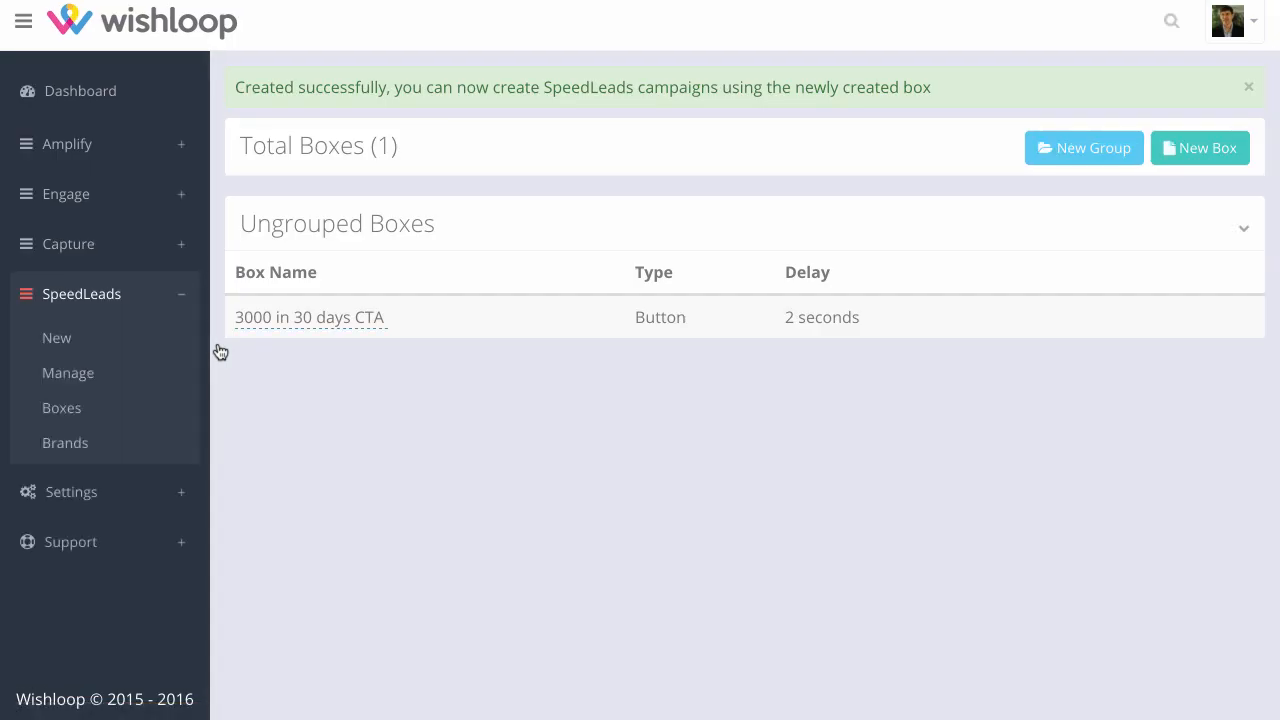
Go to the SpeedLeads campaign manager and start creating a new campaign
click(362, 326)
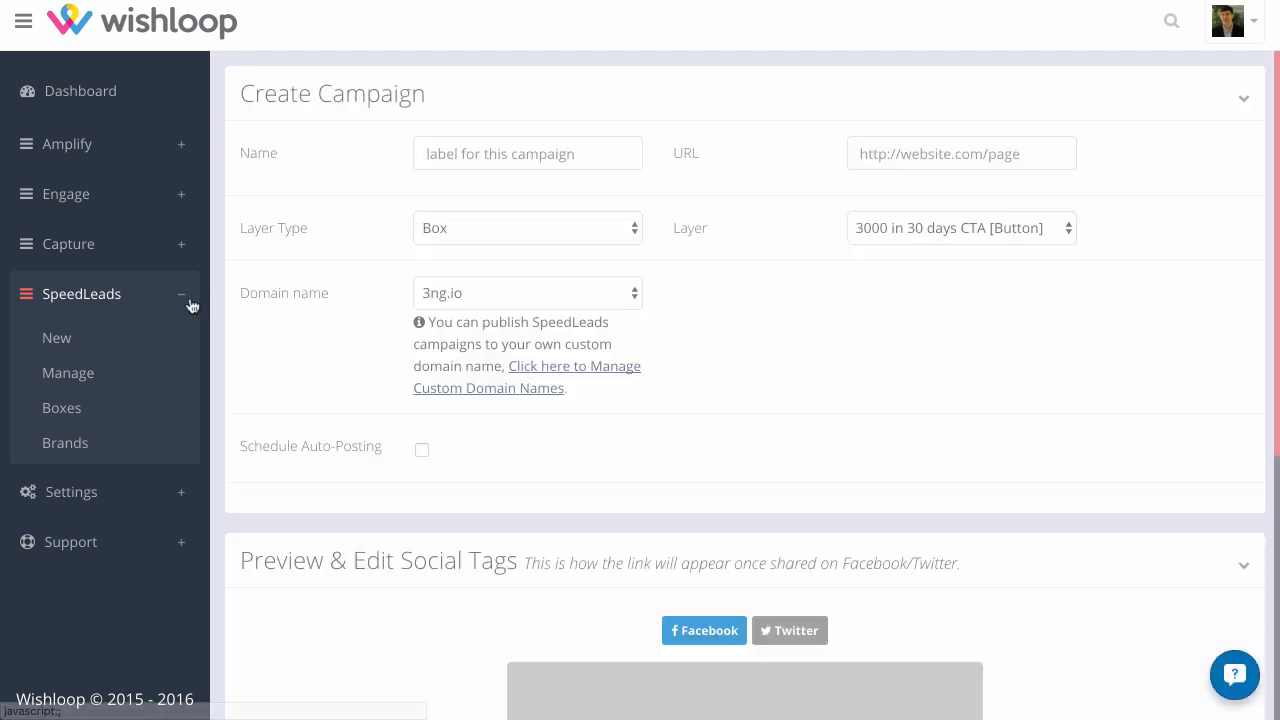
click(65, 386)
click(742, 422)
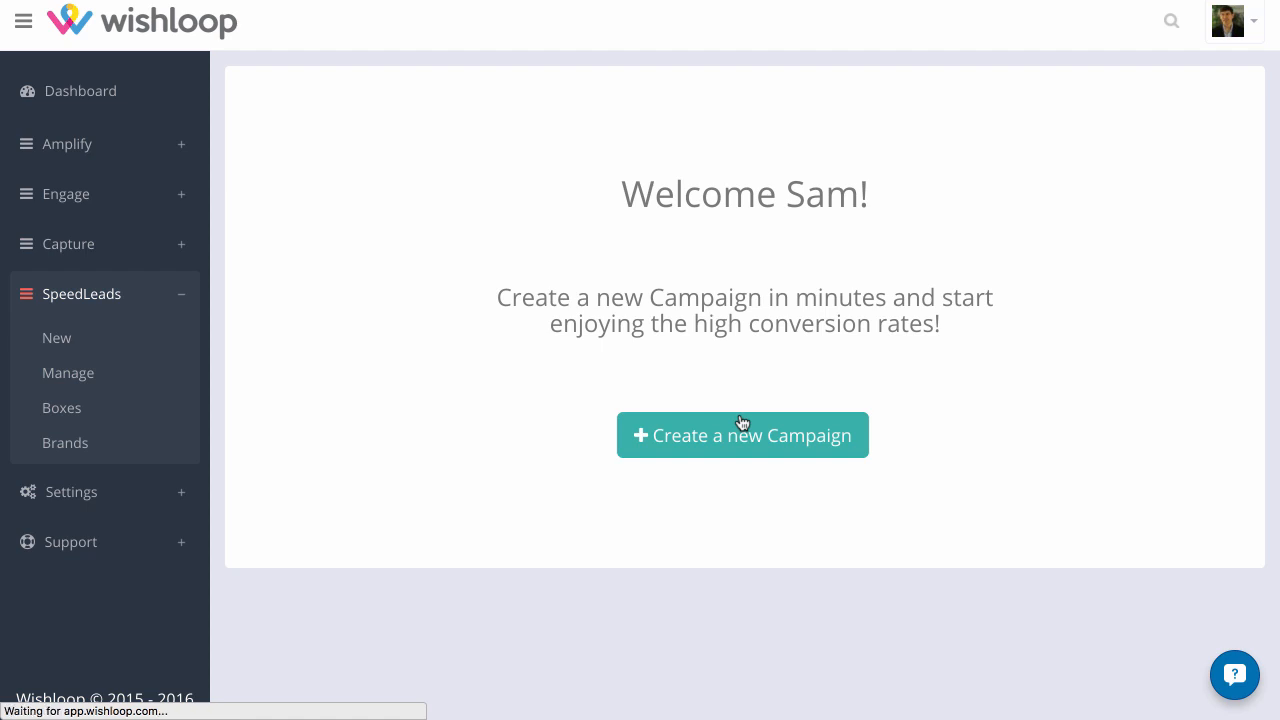
Examine which domain names are available for publishing the new campaign
click(551, 149)
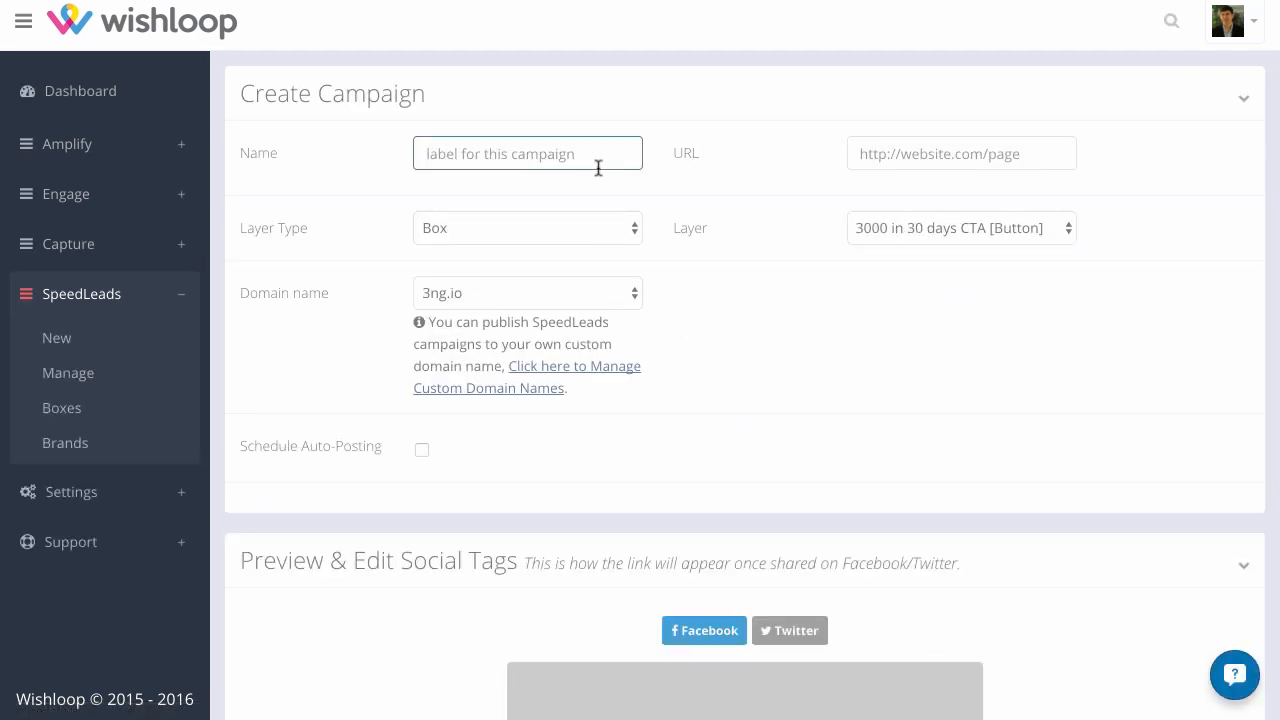
click(545, 300)
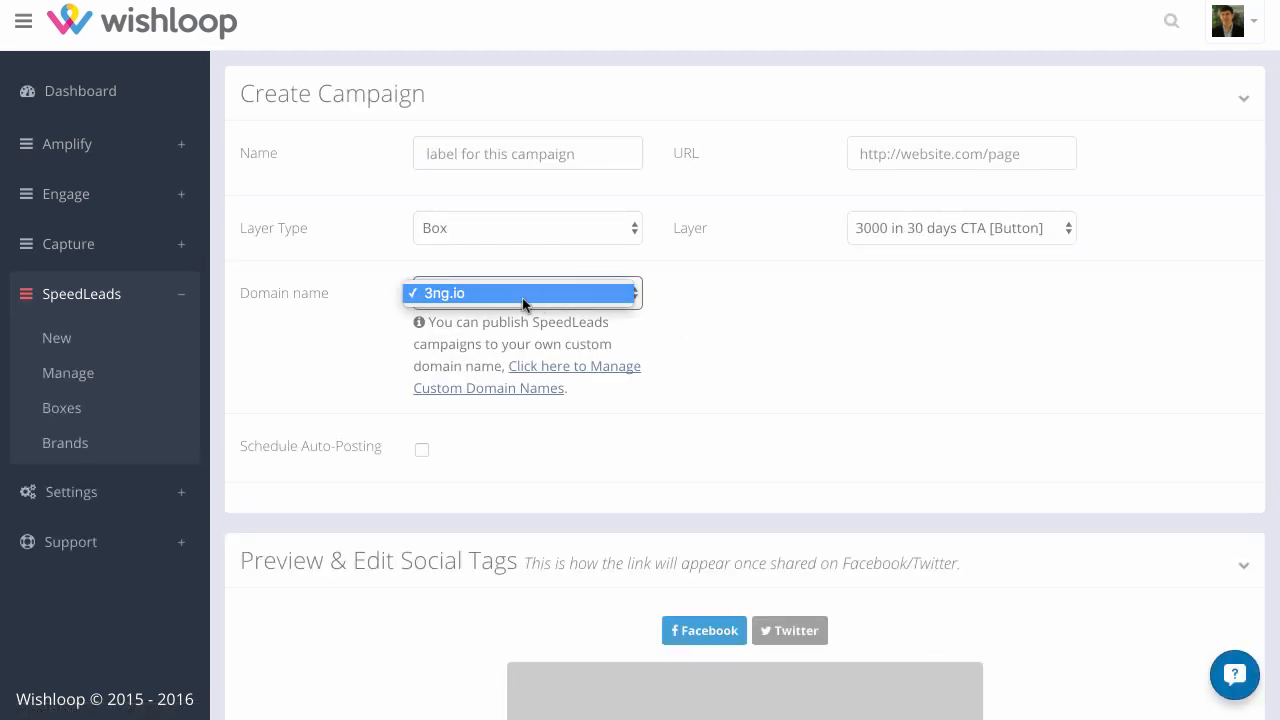
click(754, 303)
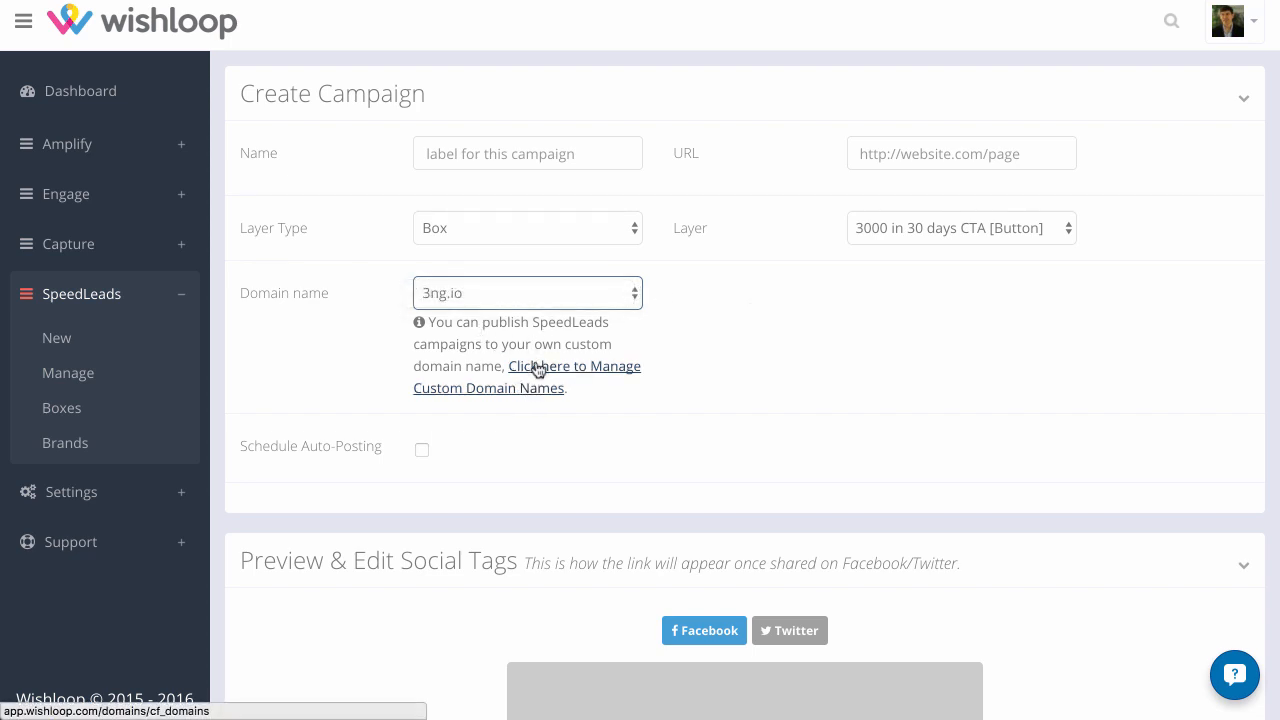
Name the campaign "Speed Leads 1 3000"
click(553, 159)
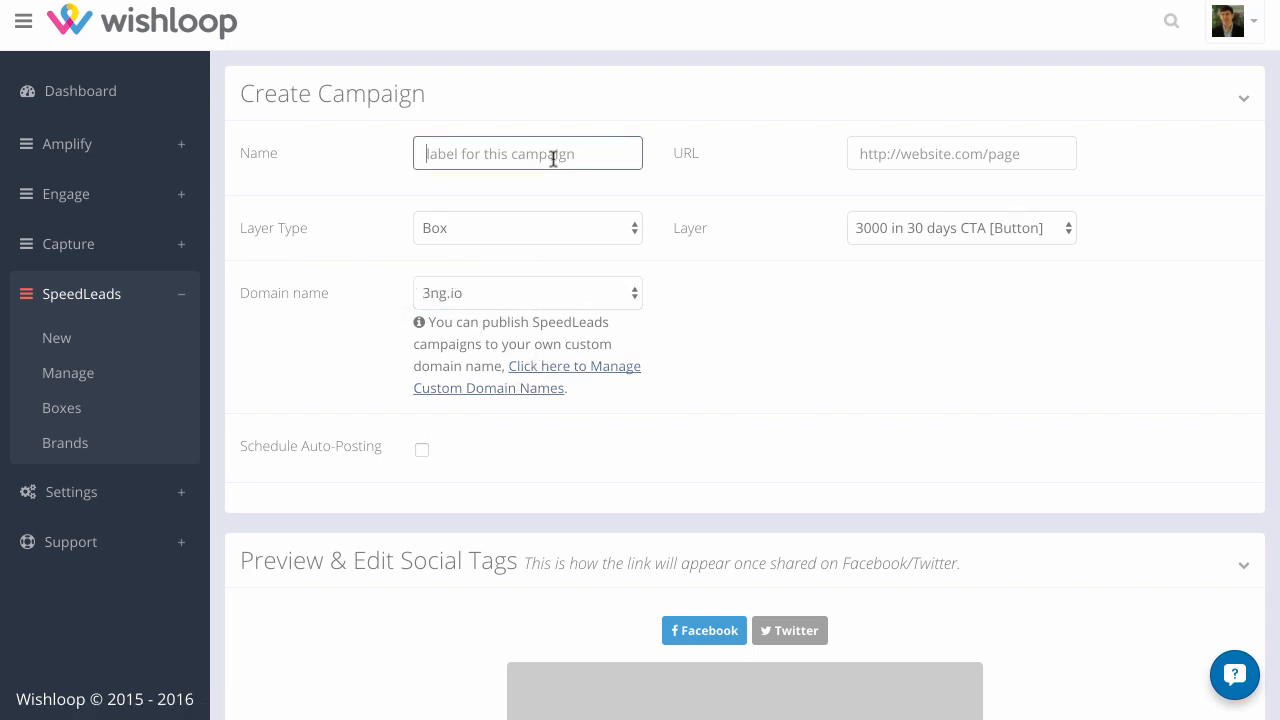
text(Spee)
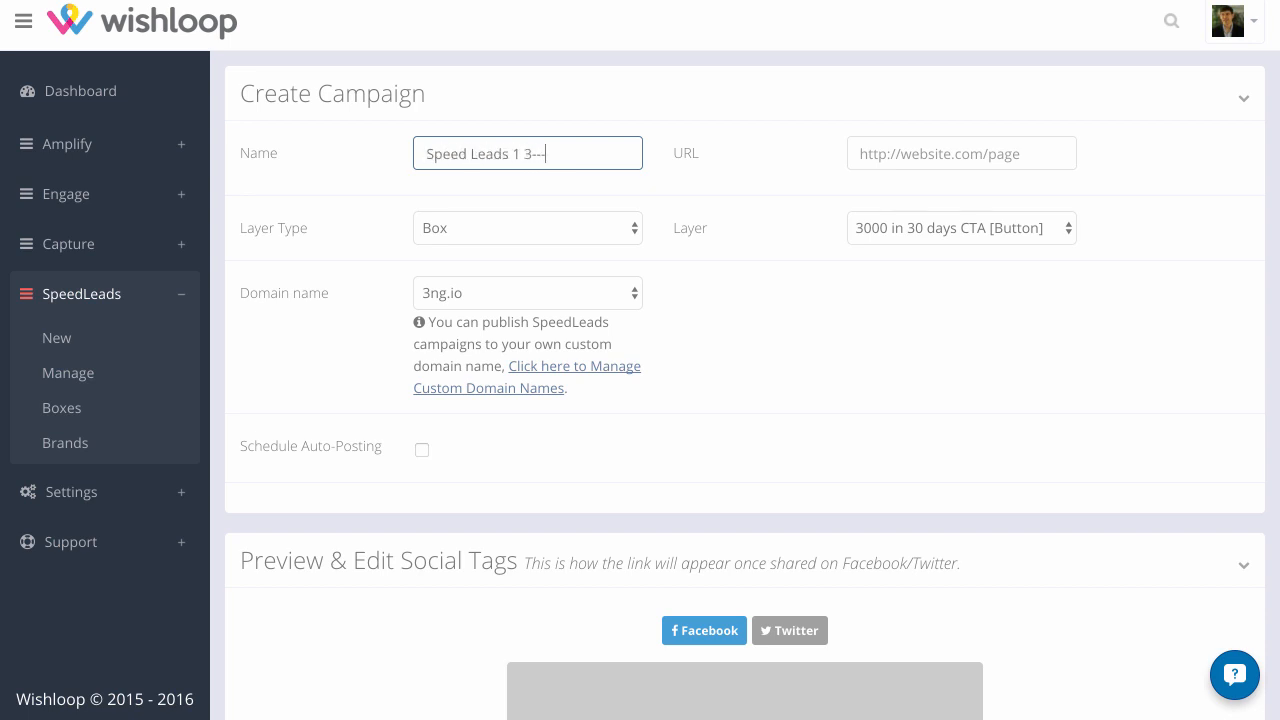
text(d Leads 1 3000)
click(1017, 151)
text(http:/)
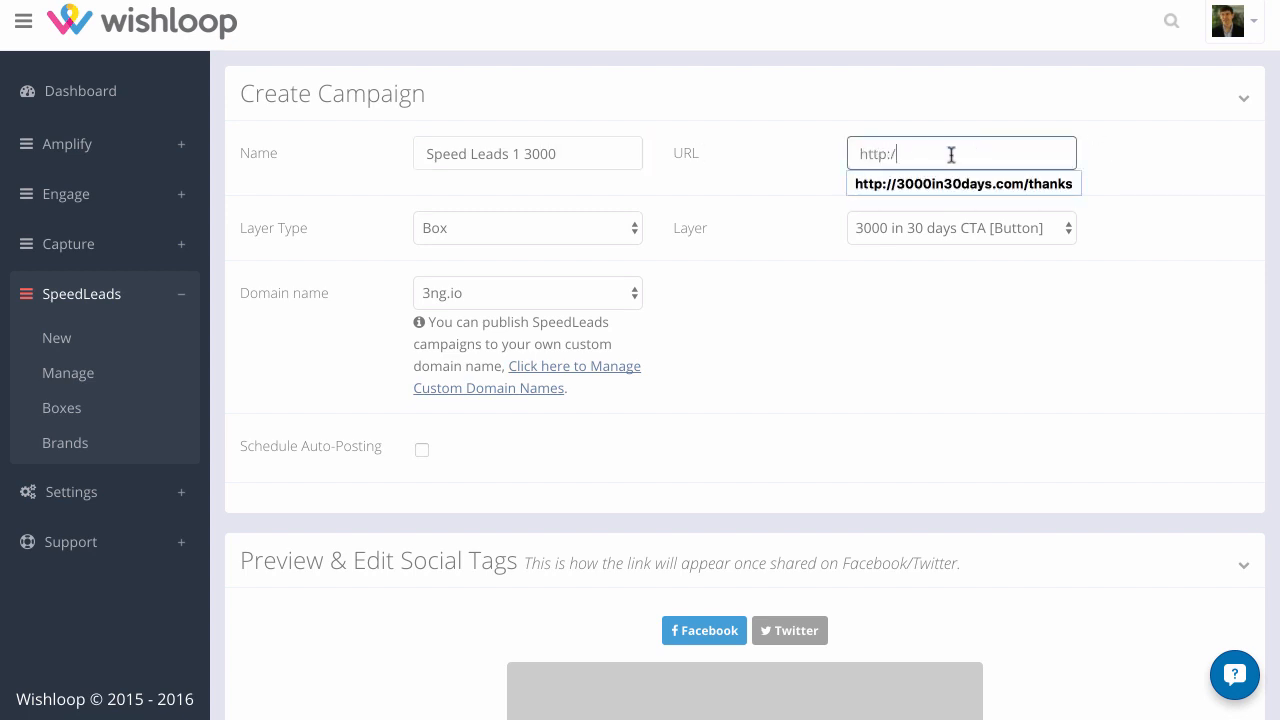
click(946, 124)
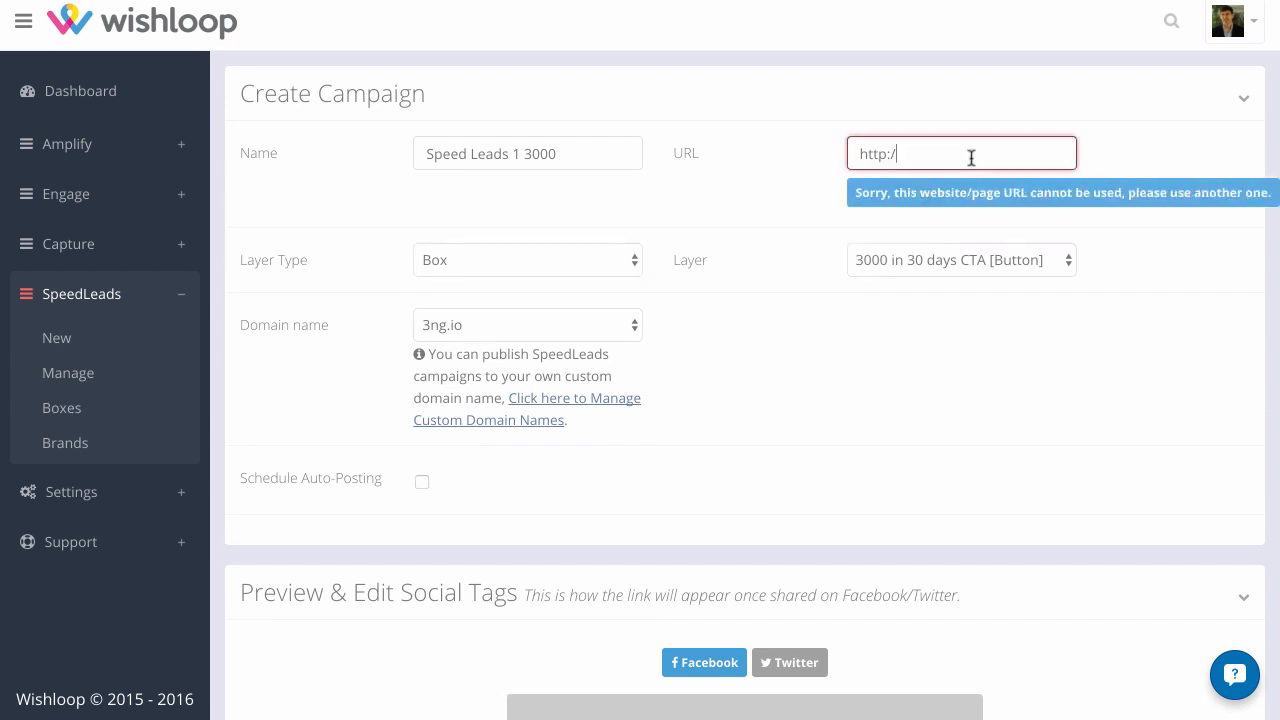
text(/)
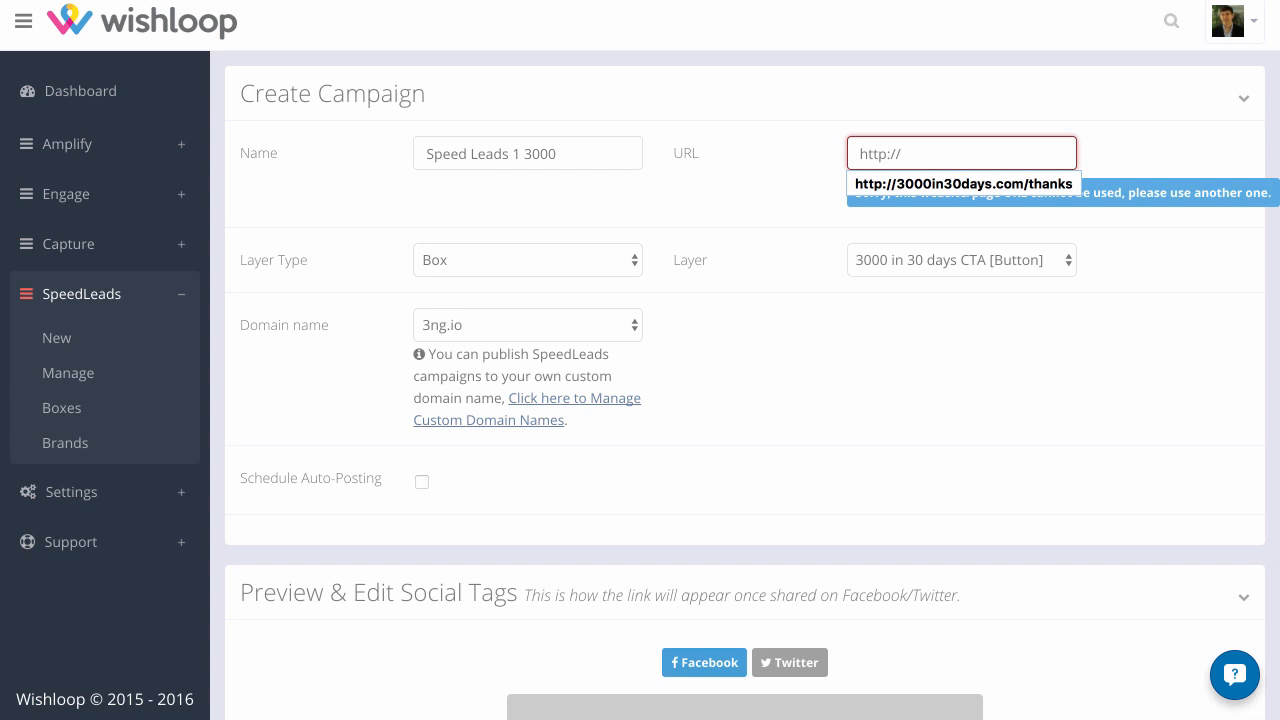
text(digitalmarketer.com)
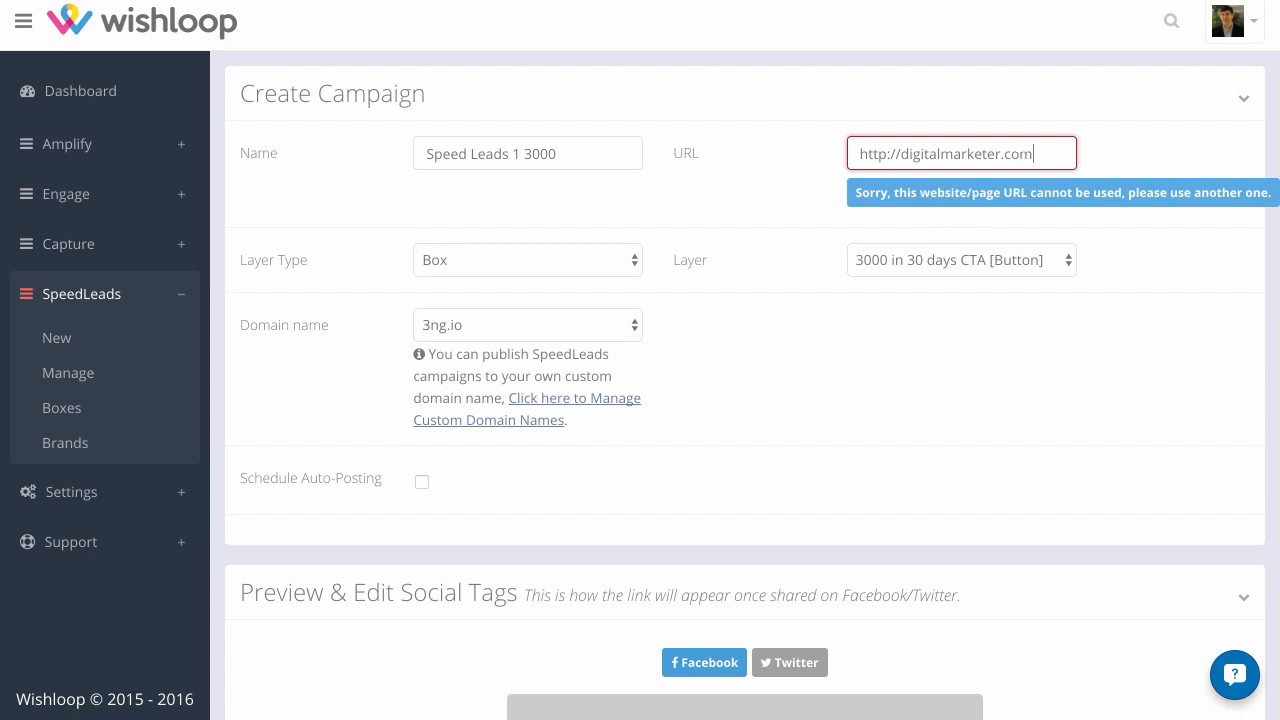
click(766, 198)
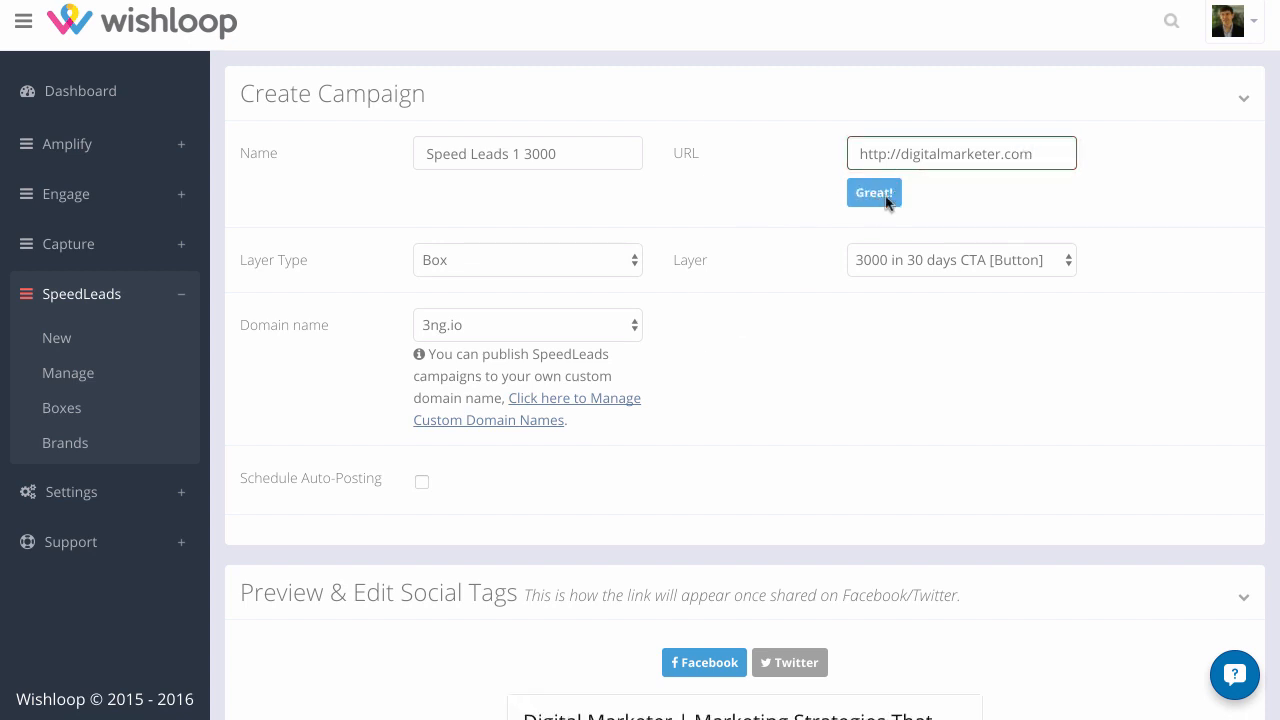
click(482, 264)
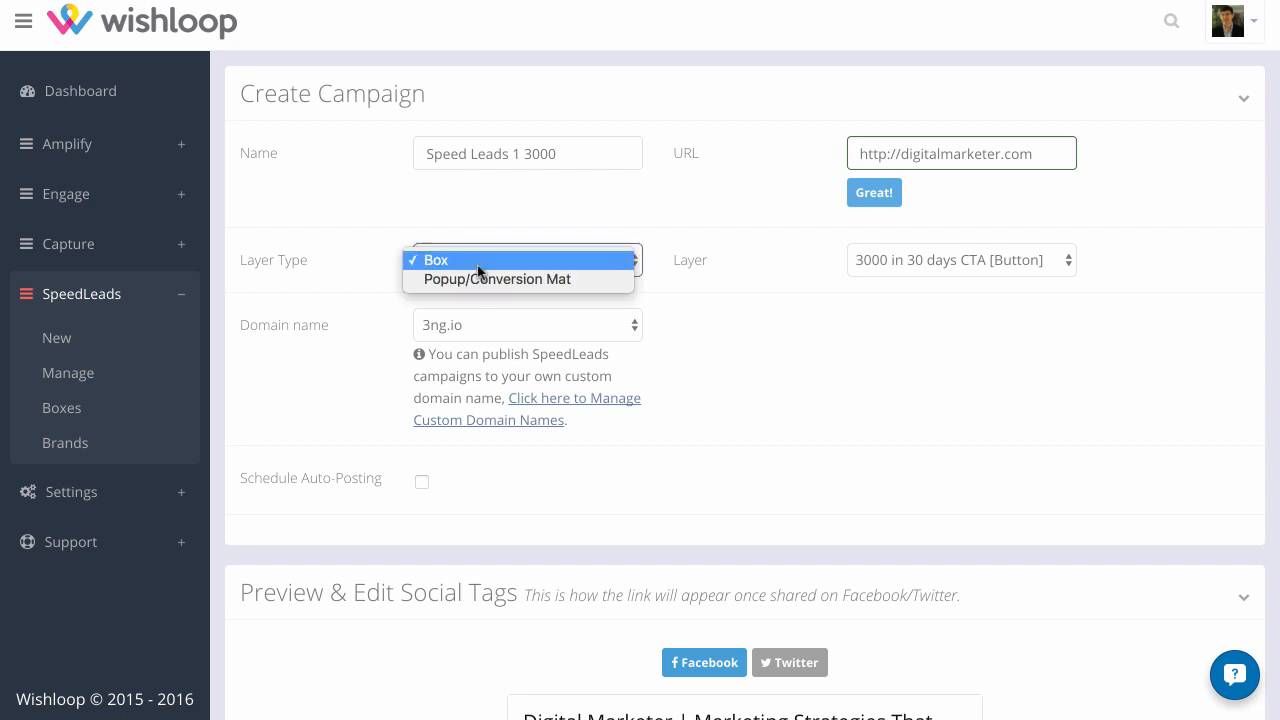
click(478, 268)
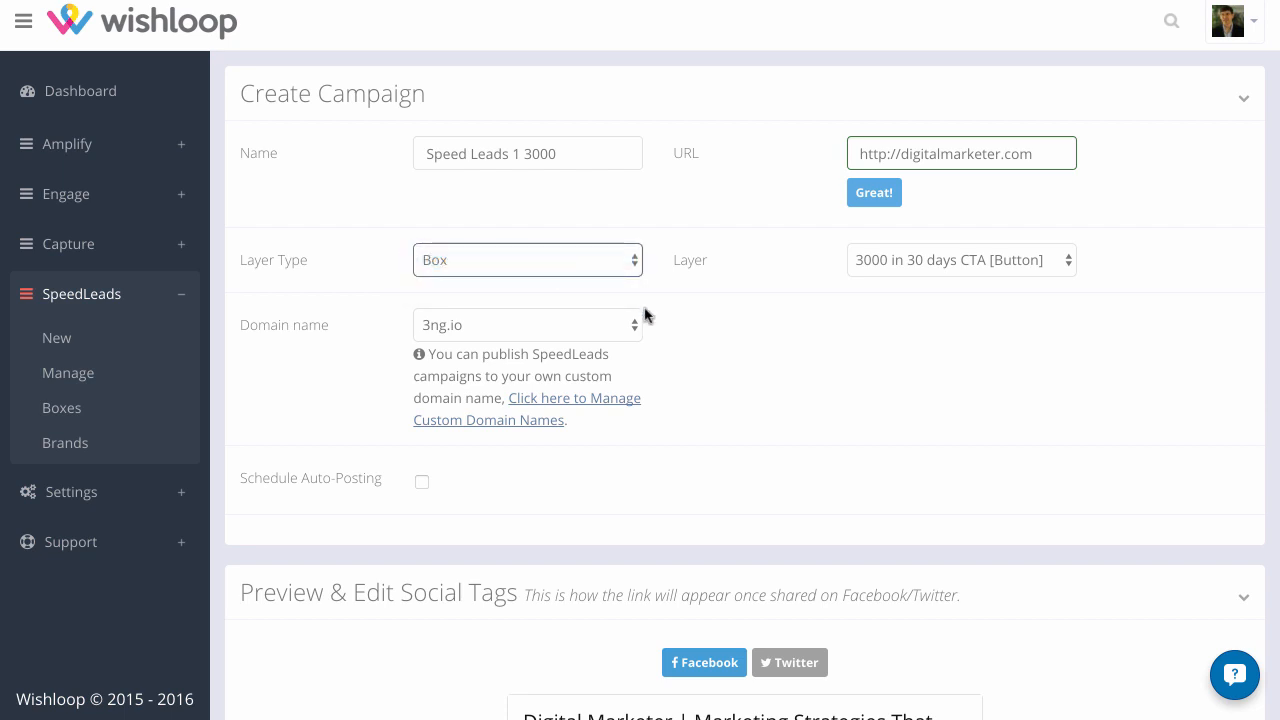
Enable Schedule Auto-Posting for the campaign to examine its destination and scheduling options, and disable it again
scroll(652, 317, down, 3)
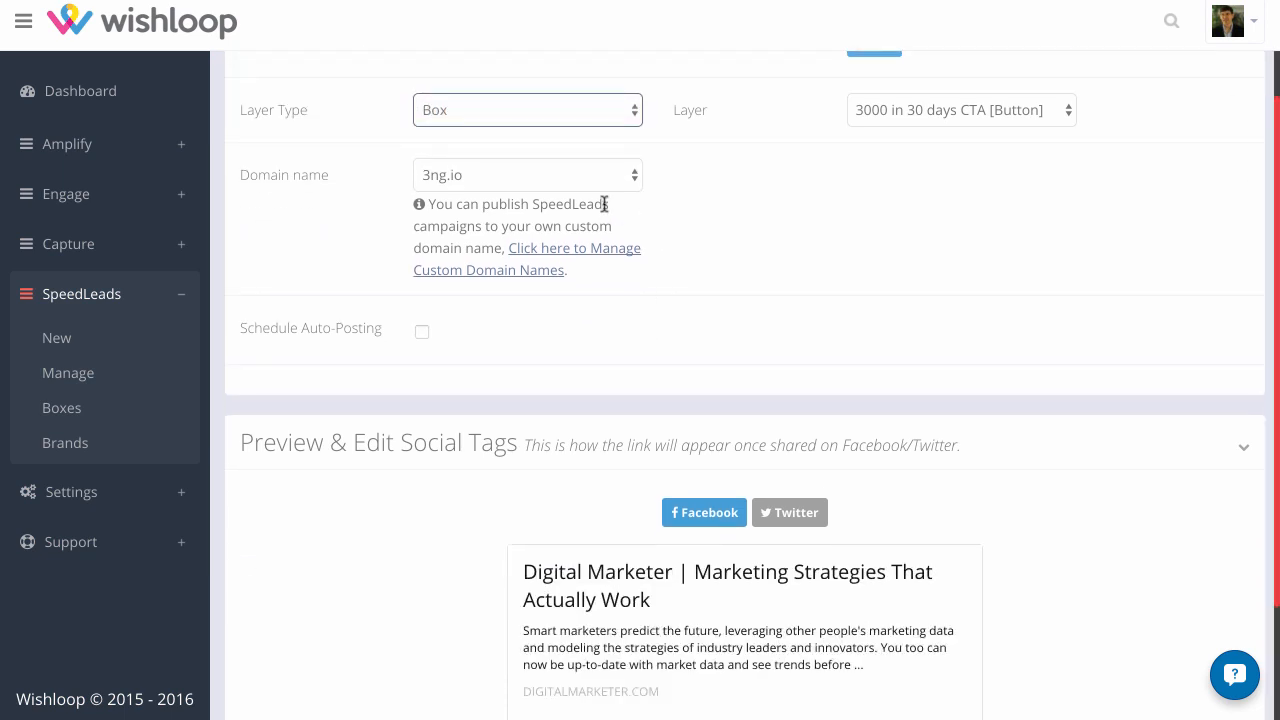
click(422, 332)
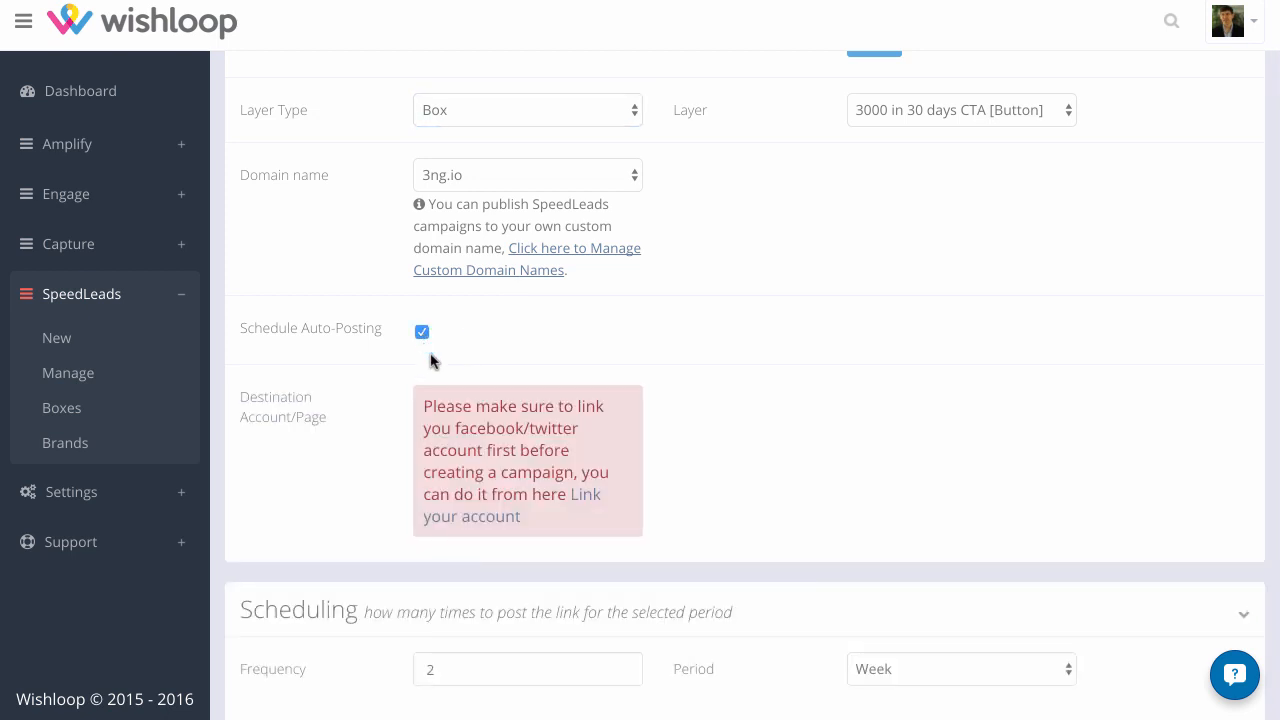
scroll(438, 372, down, 1)
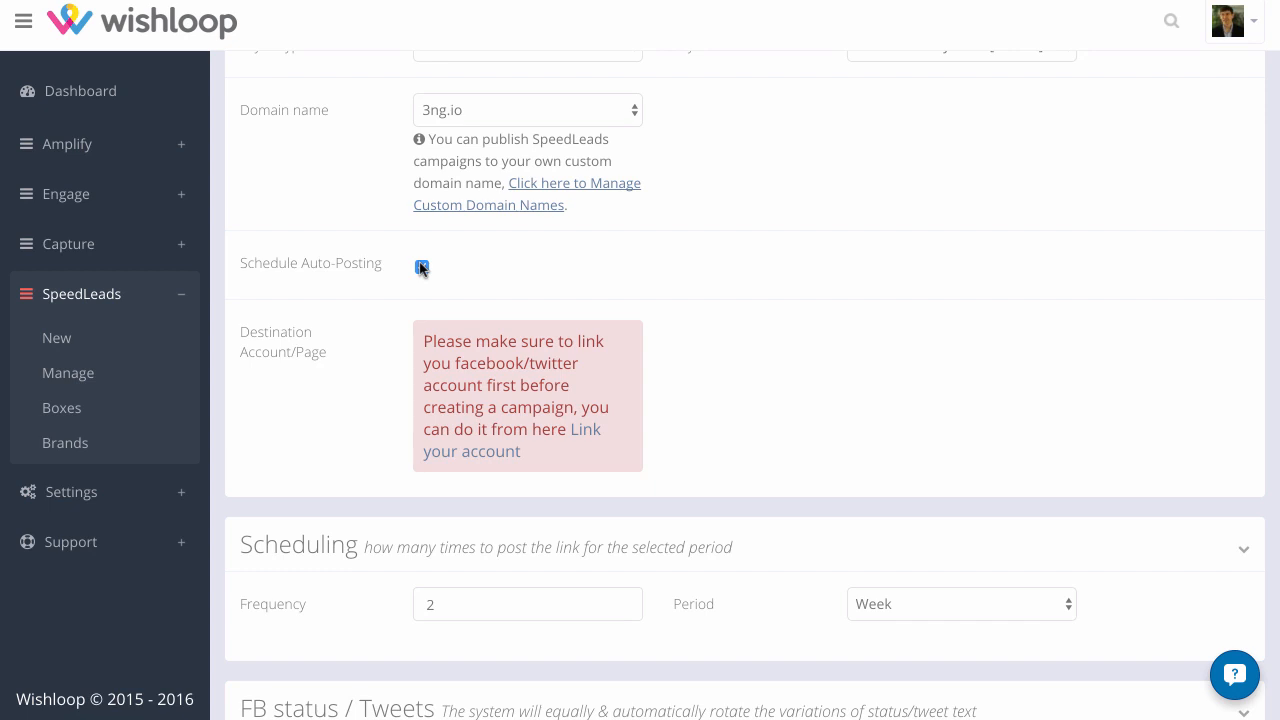
click(421, 268)
Check the editable title and description in the Facebook social tags preview and save the campaign
scroll(675, 385, down, 2)
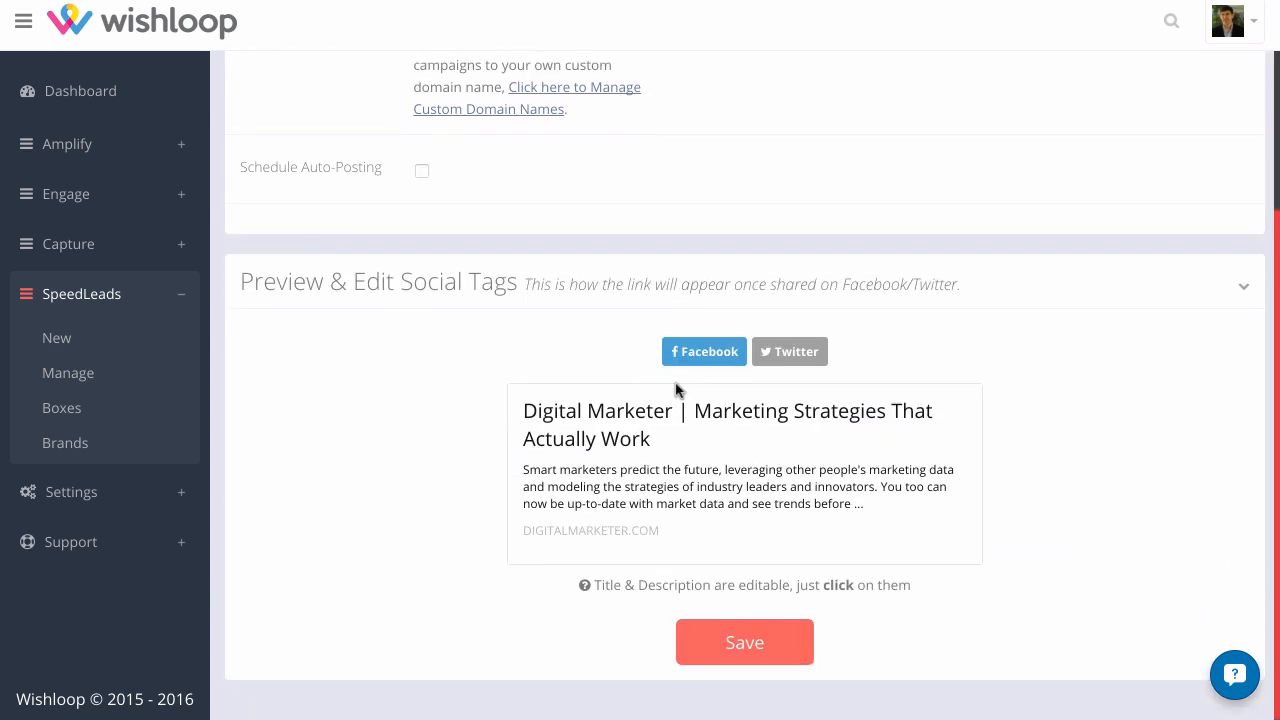
scroll(675, 390, up, 3)
scroll(675, 390, down, 3)
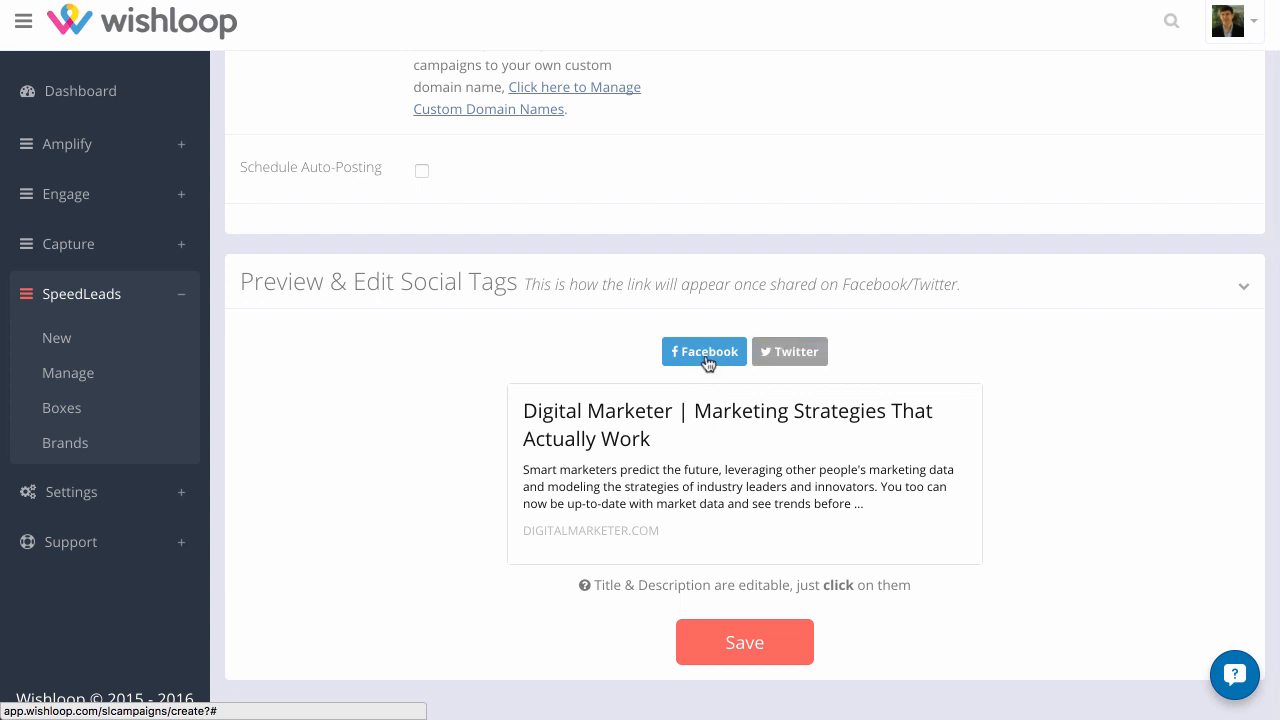
click(594, 438)
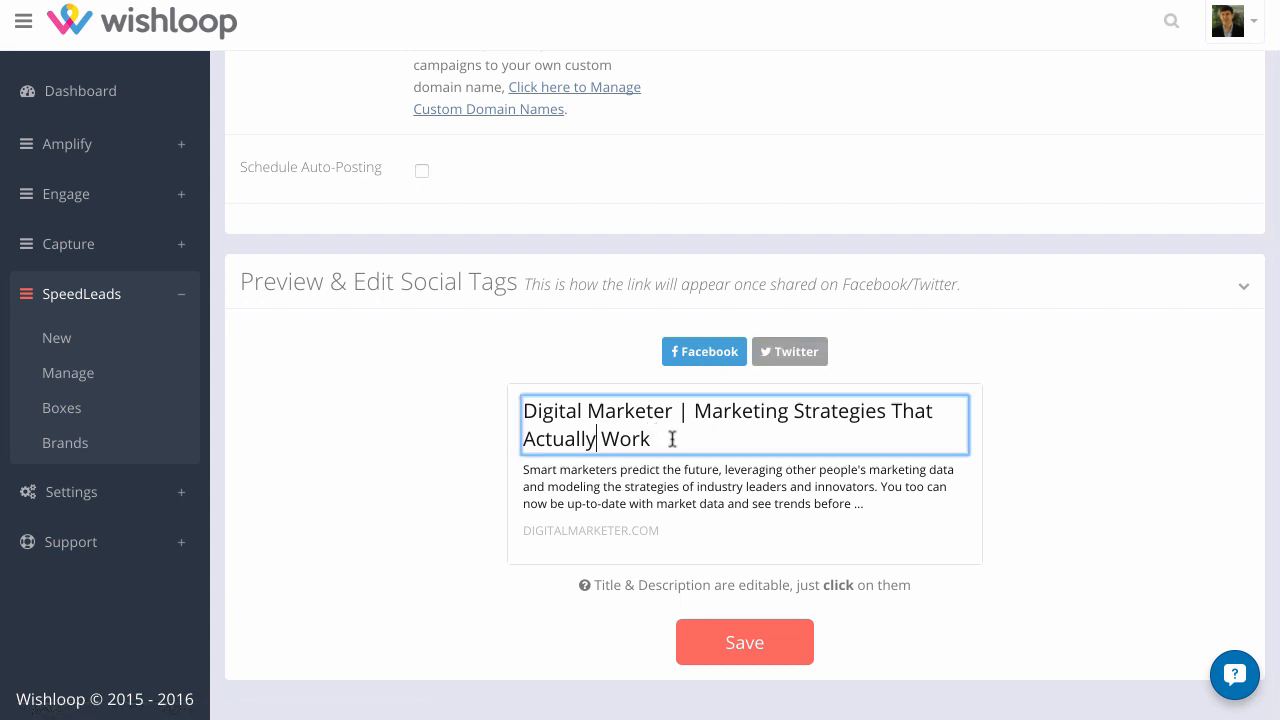
drag(652, 438, 523, 414)
click(578, 413)
click(758, 484)
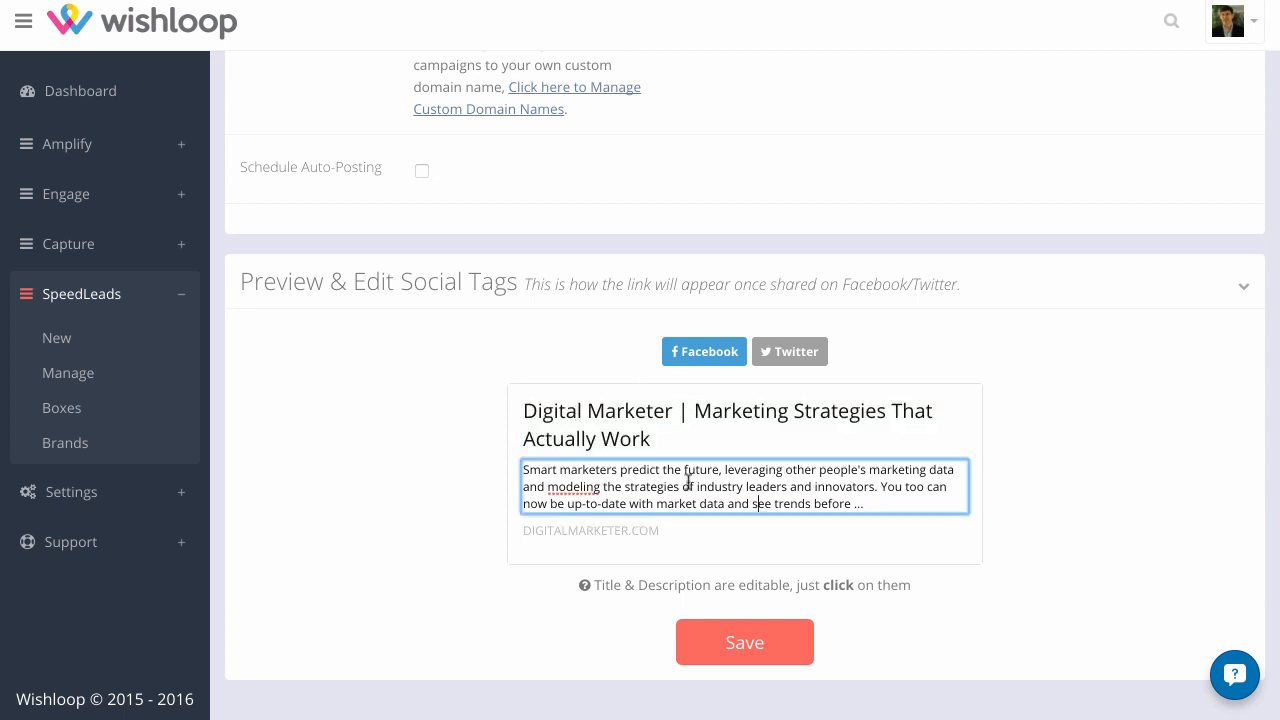
click(660, 588)
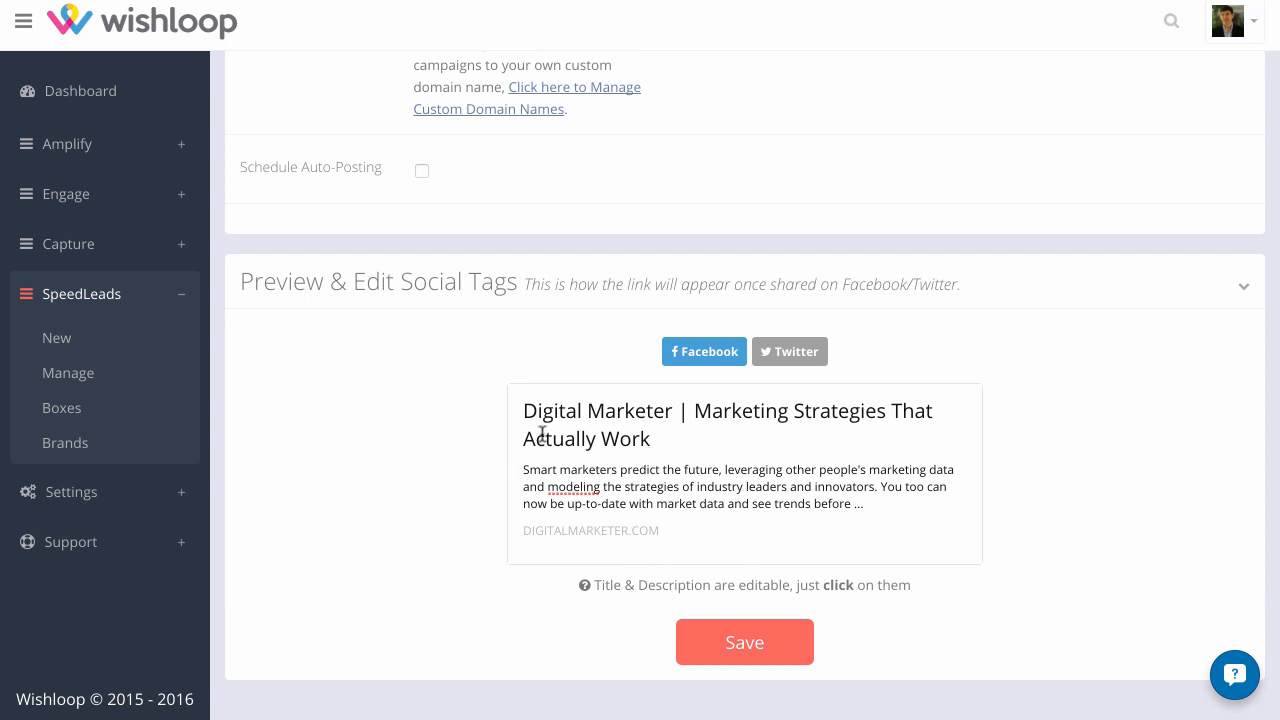
click(743, 650)
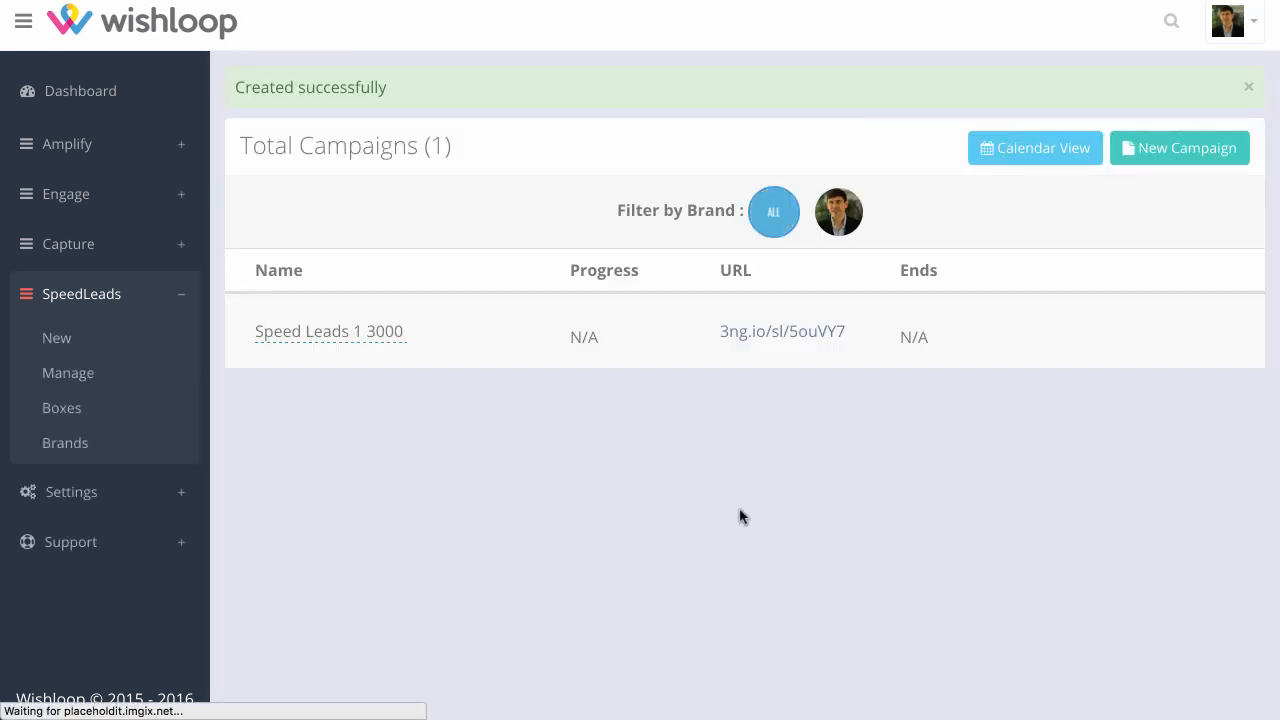
Copy the link address of the "Speed Leads 1 3000" campaign's short URL
click(778, 334)
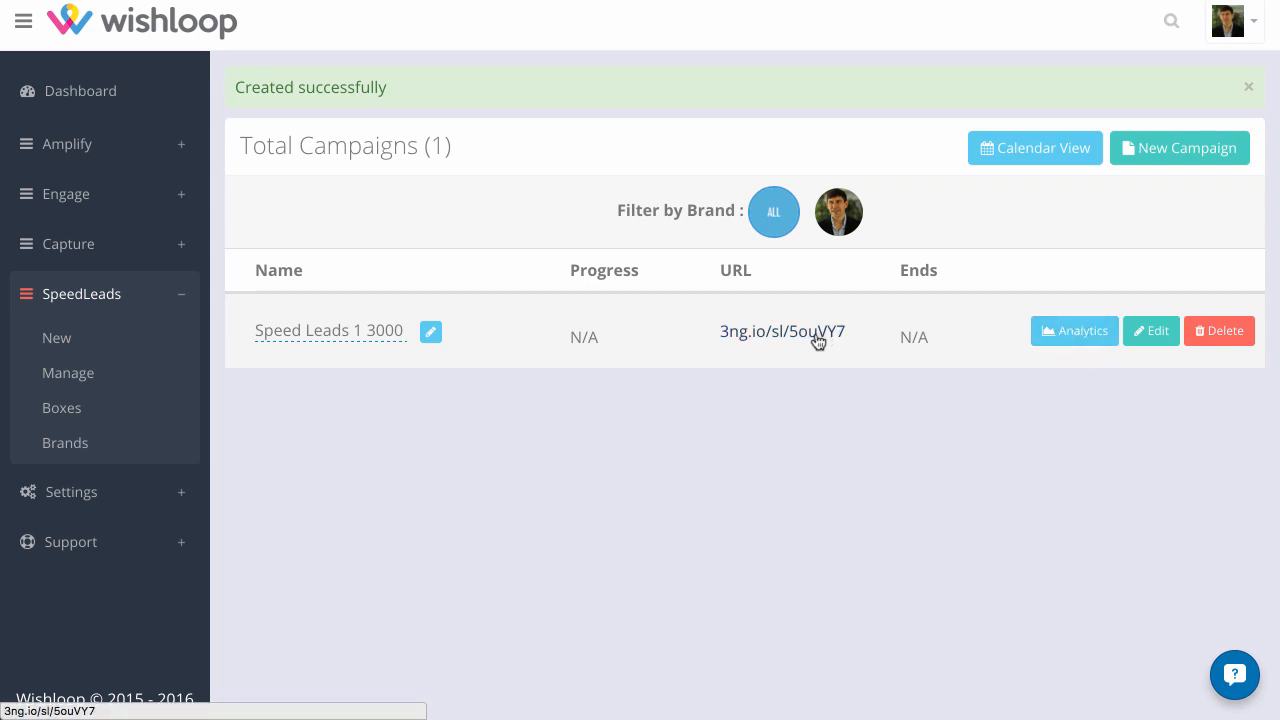
right_click(776, 331)
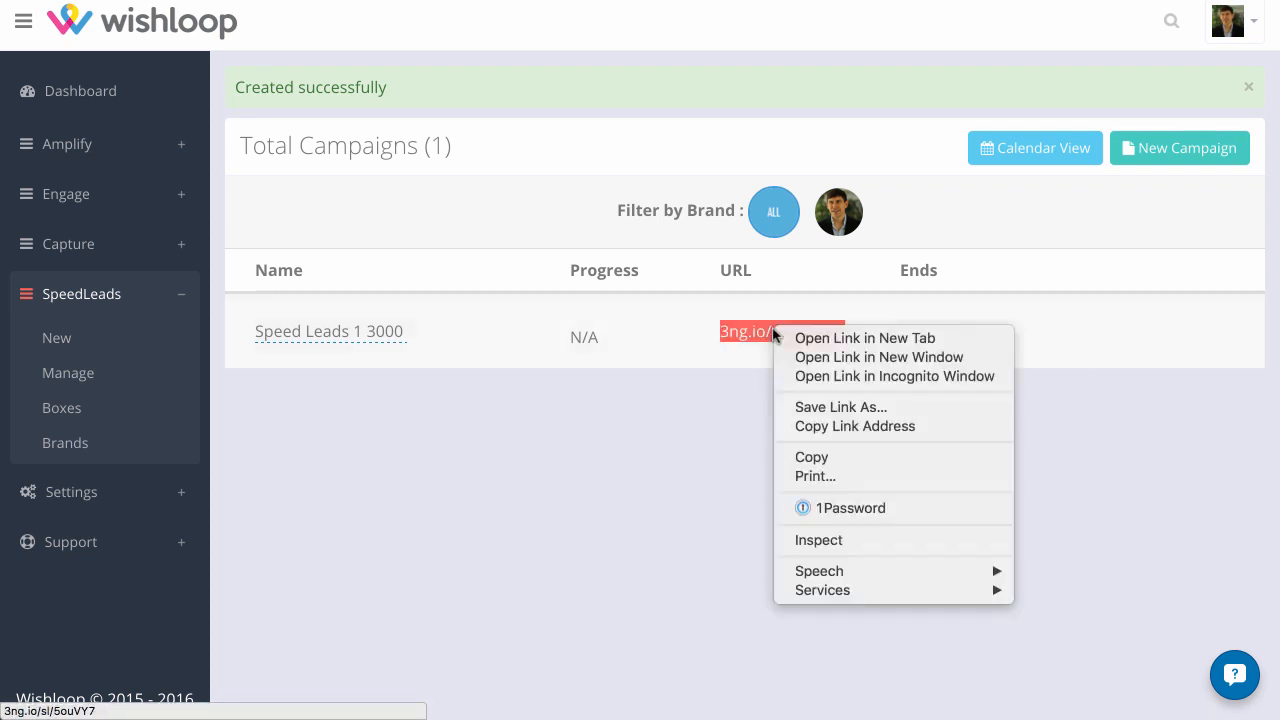
click(816, 426)
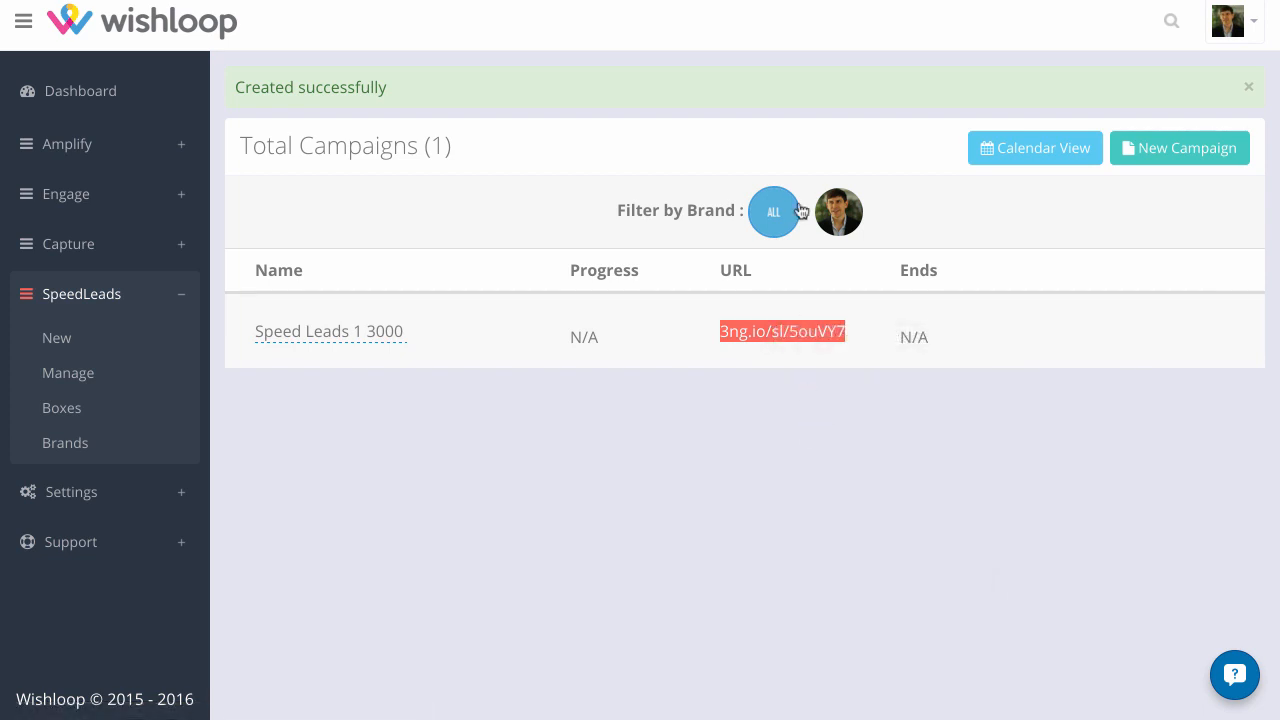
Open Facebook in a new browser tab and go to the "Bakkers Board - The #1 Internet Marketing Community" page
key(super+t)
text(f)
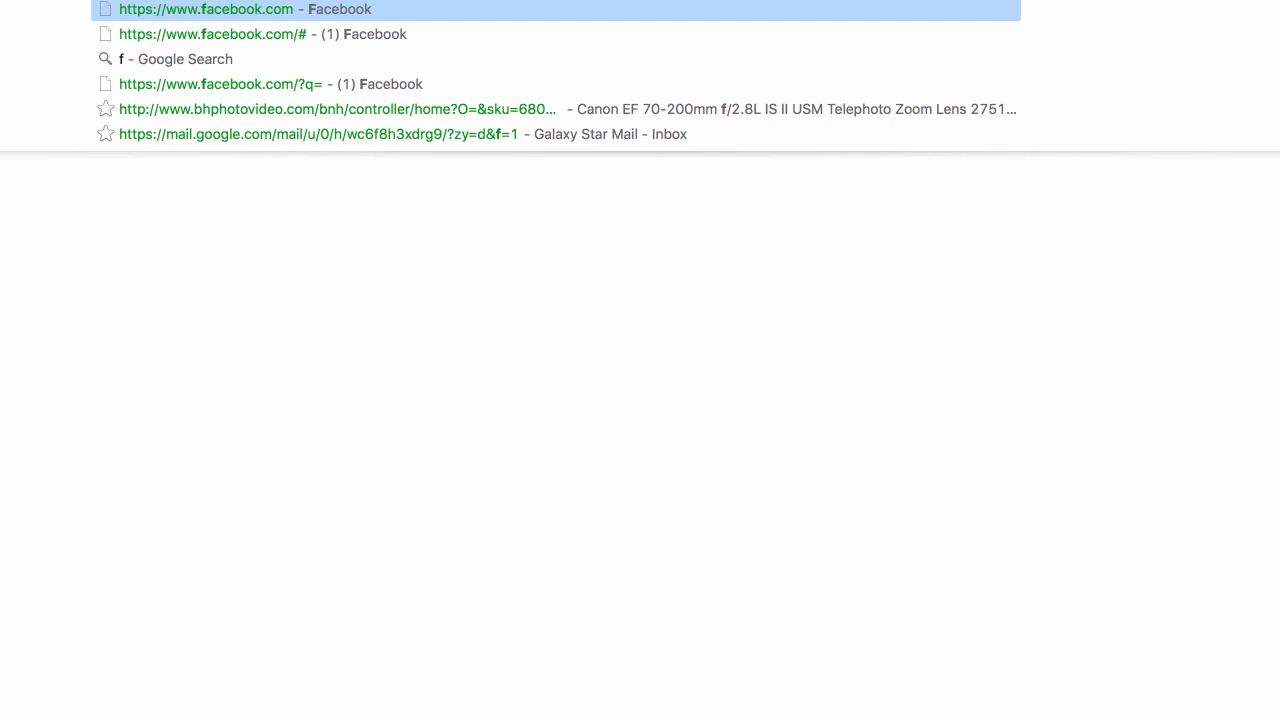
key(Return)
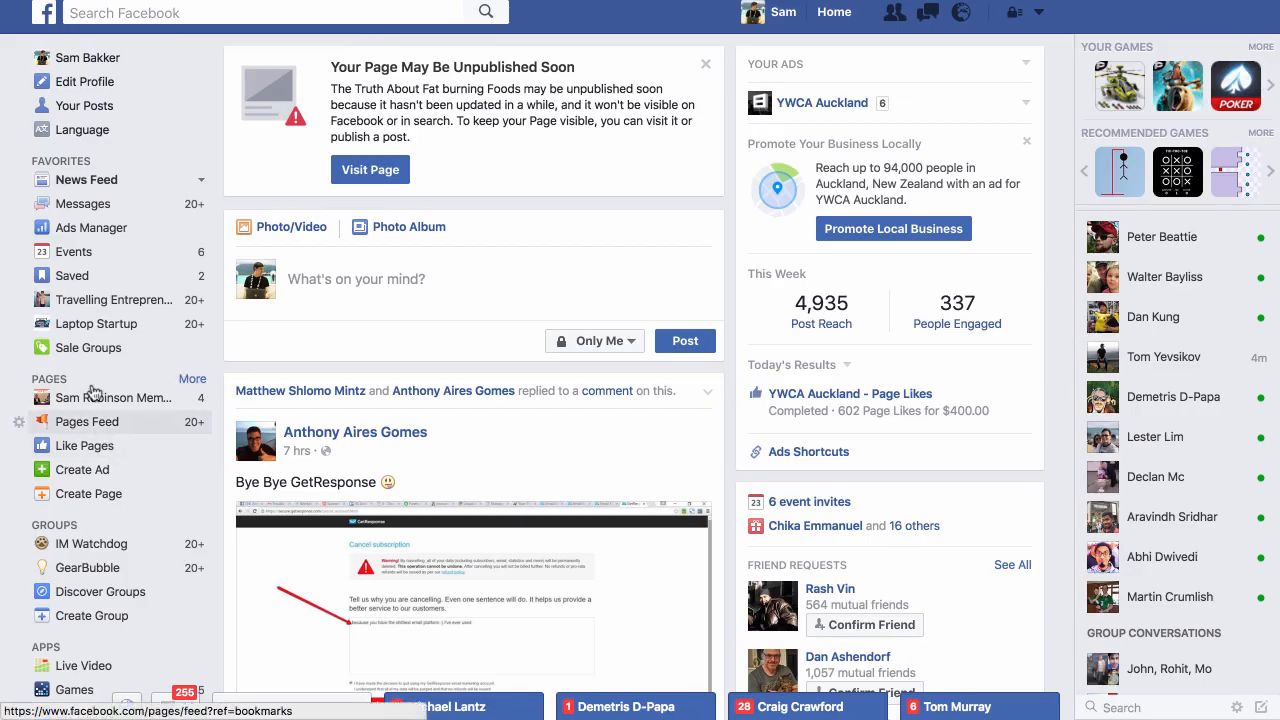
click(190, 381)
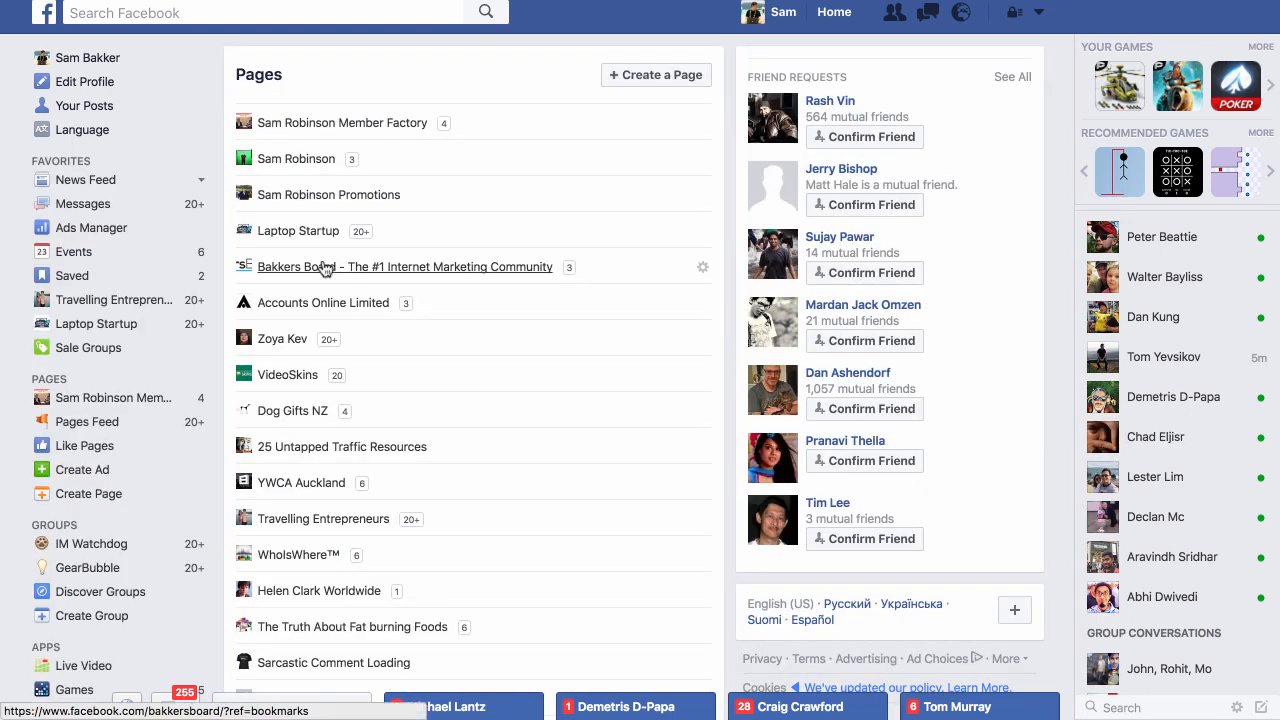
click(389, 266)
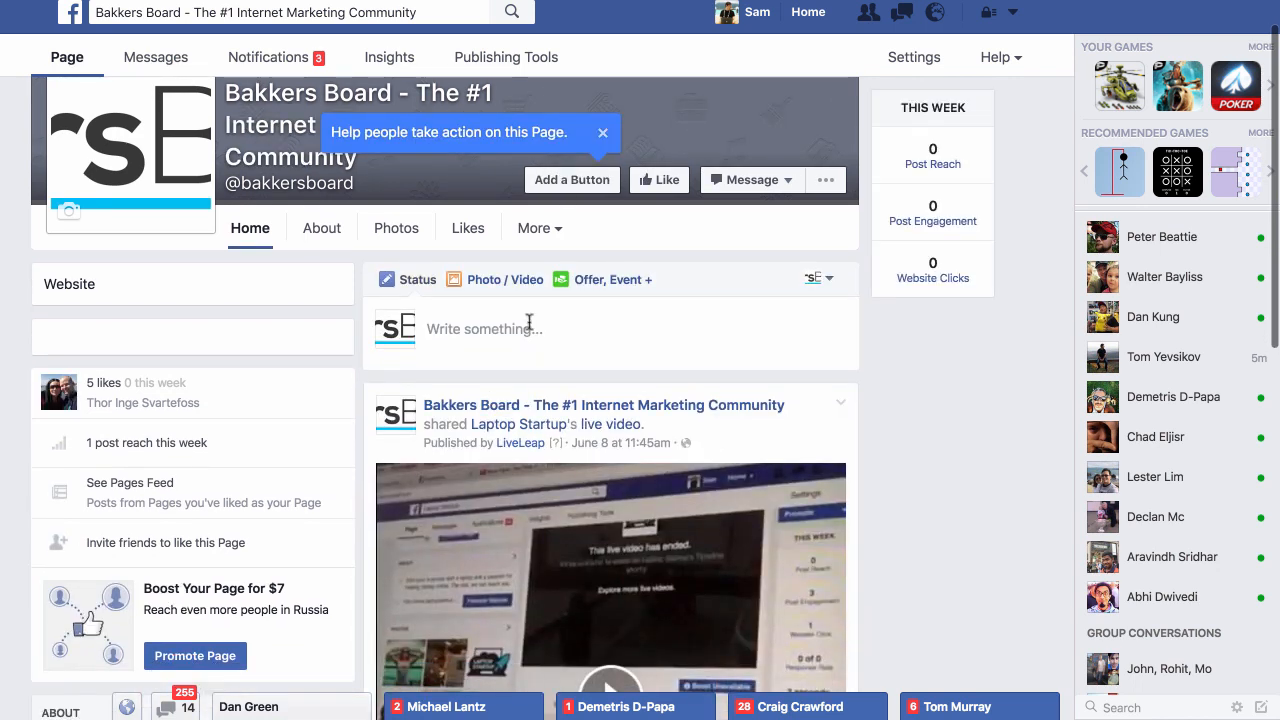
Write the page post "Hey testing Speed Leads out. Check this out:" followed by the copied campaign link
click(529, 321)
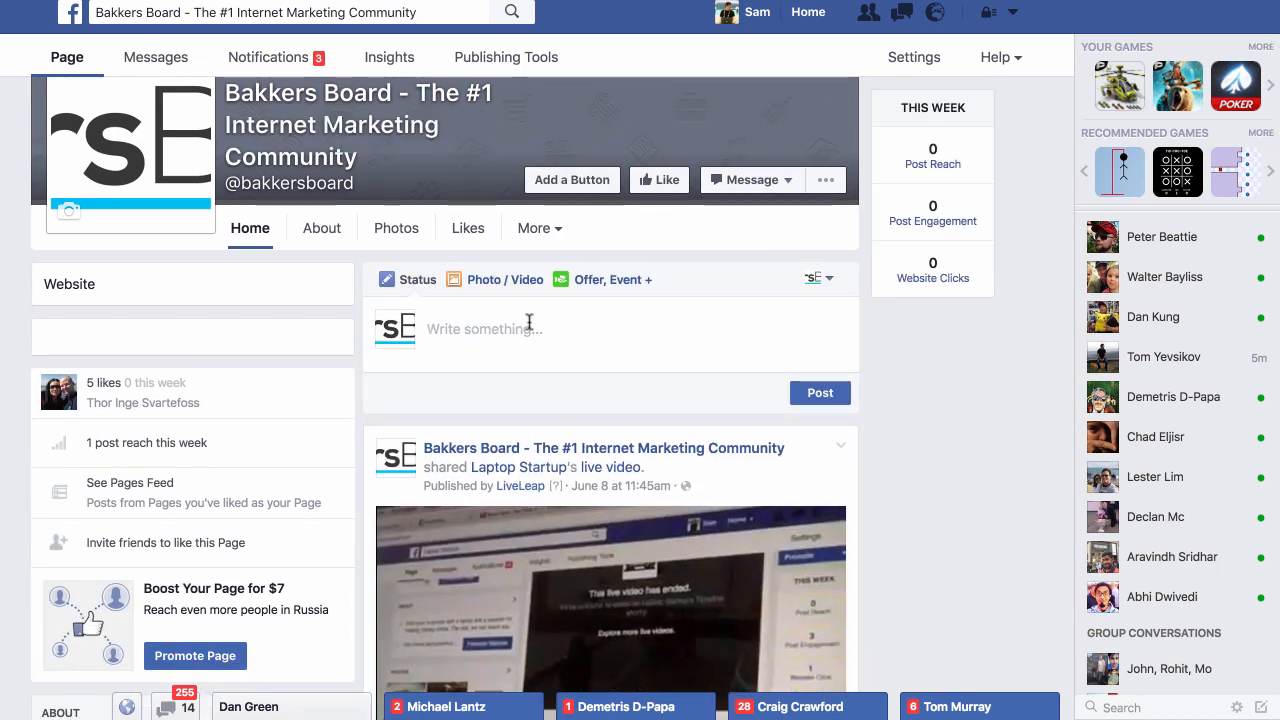
text(Hey testing Speed )
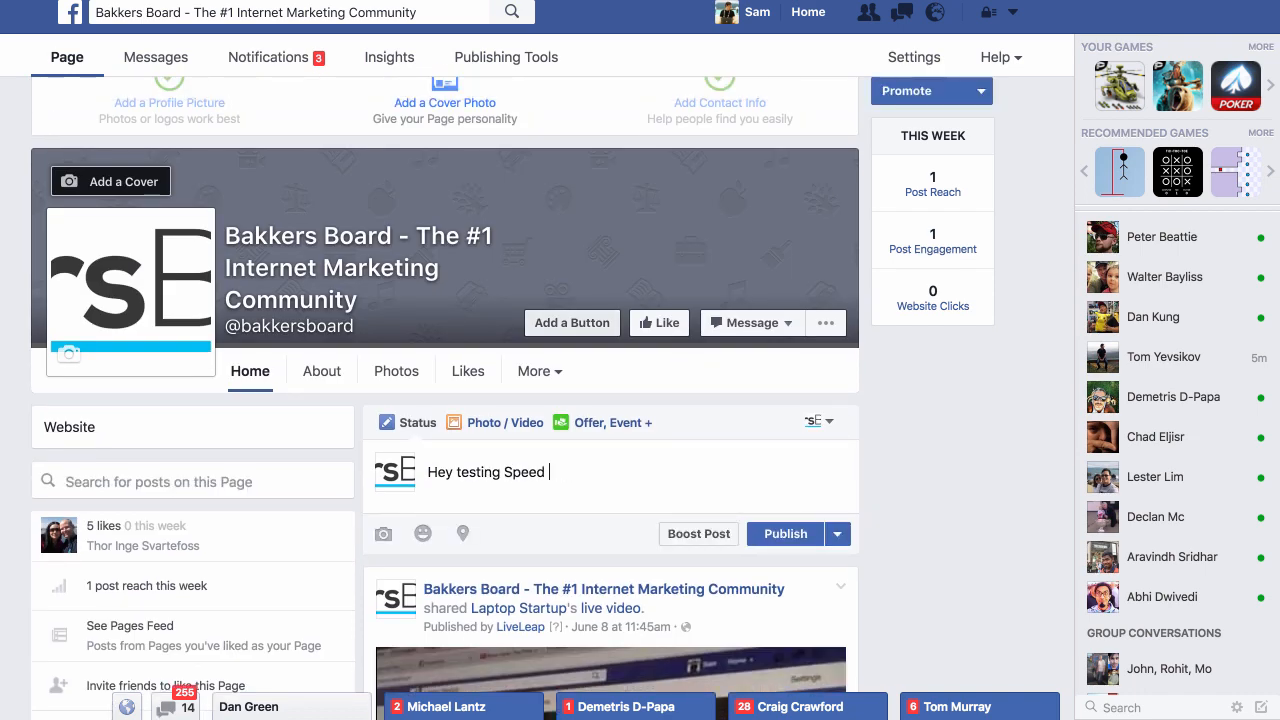
text(Leads out. Check this out:)
key(ctrl+v)
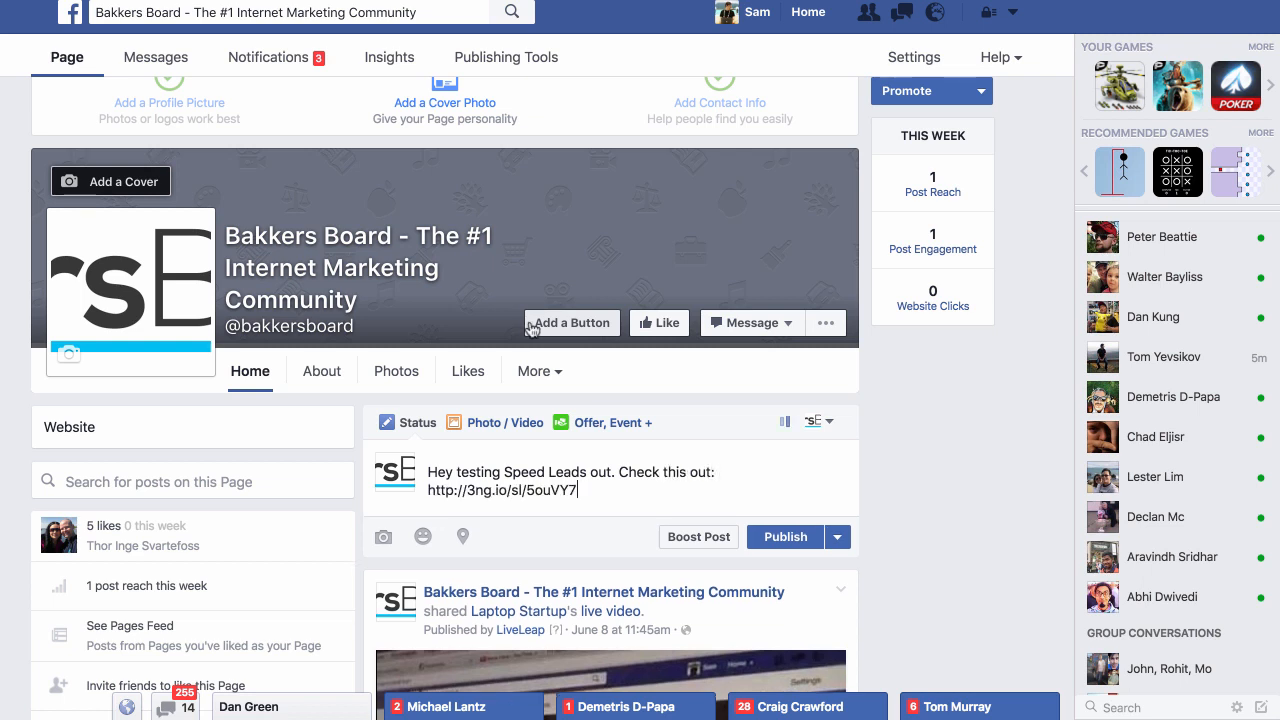
Dismiss the image hint, review all carousel cards in the post's link preview, and publish the post
scroll(879, 415, down, 3)
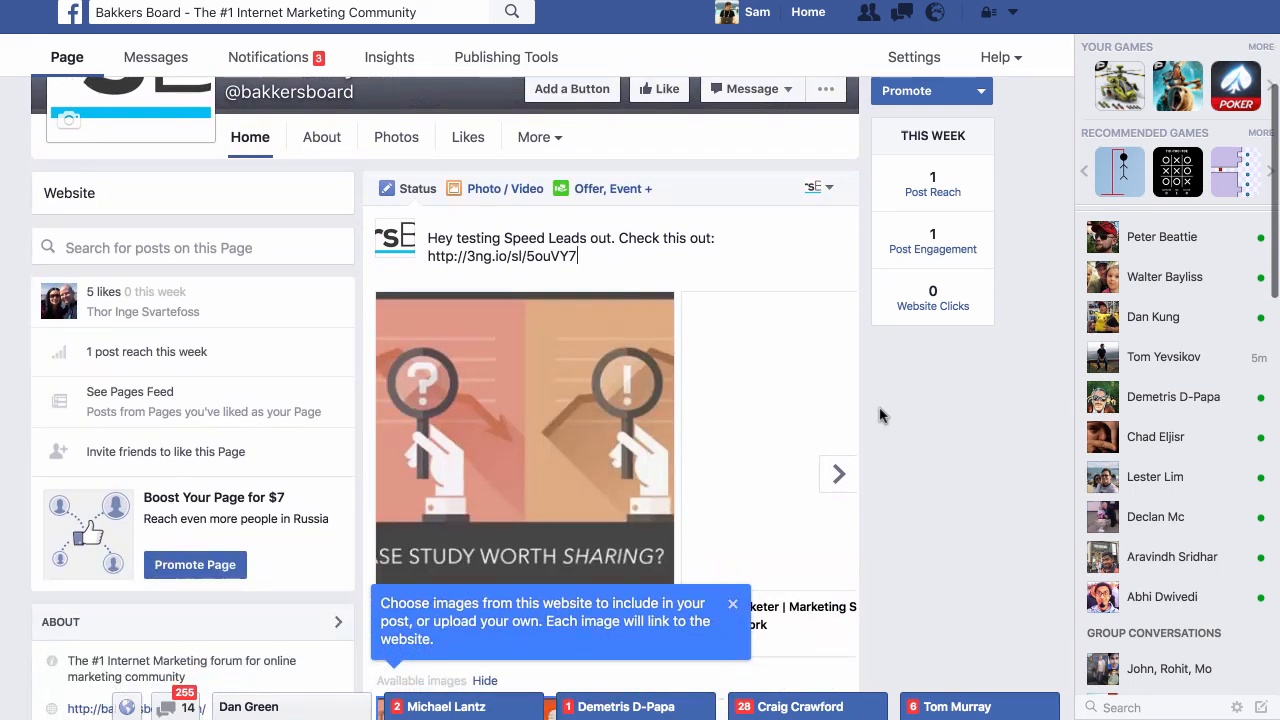
click(734, 607)
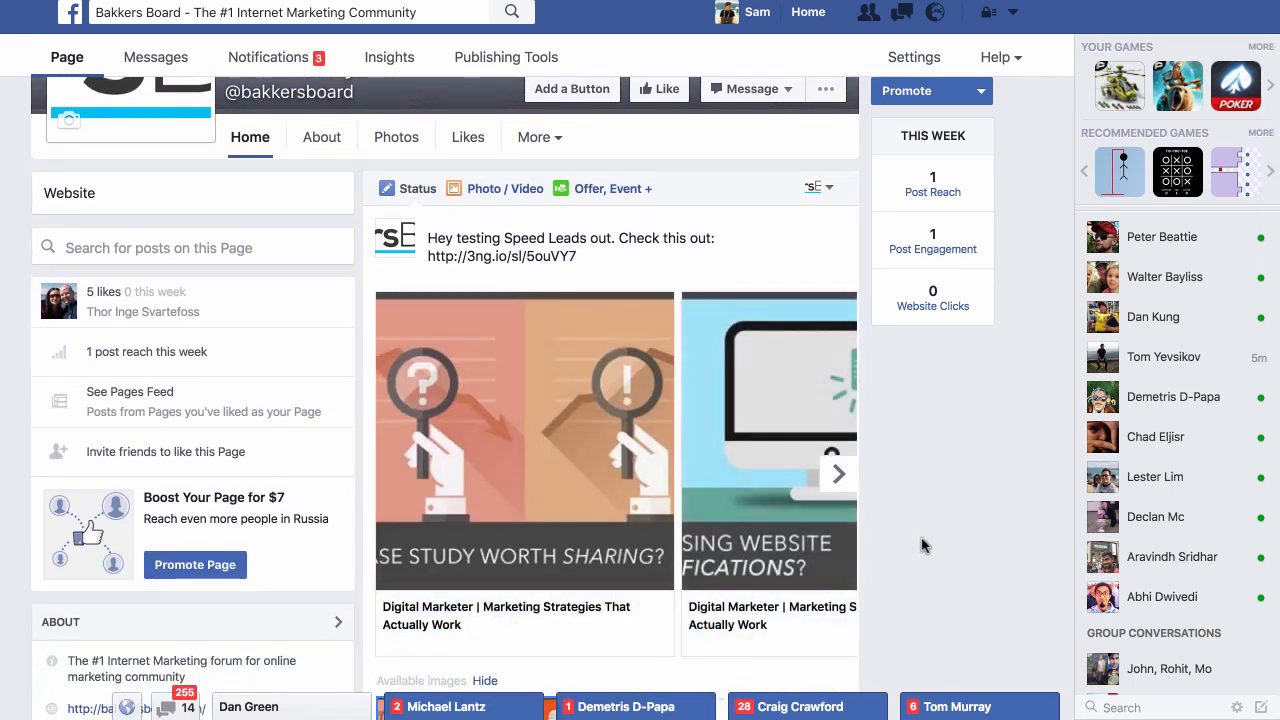
scroll(920, 543, down, 1)
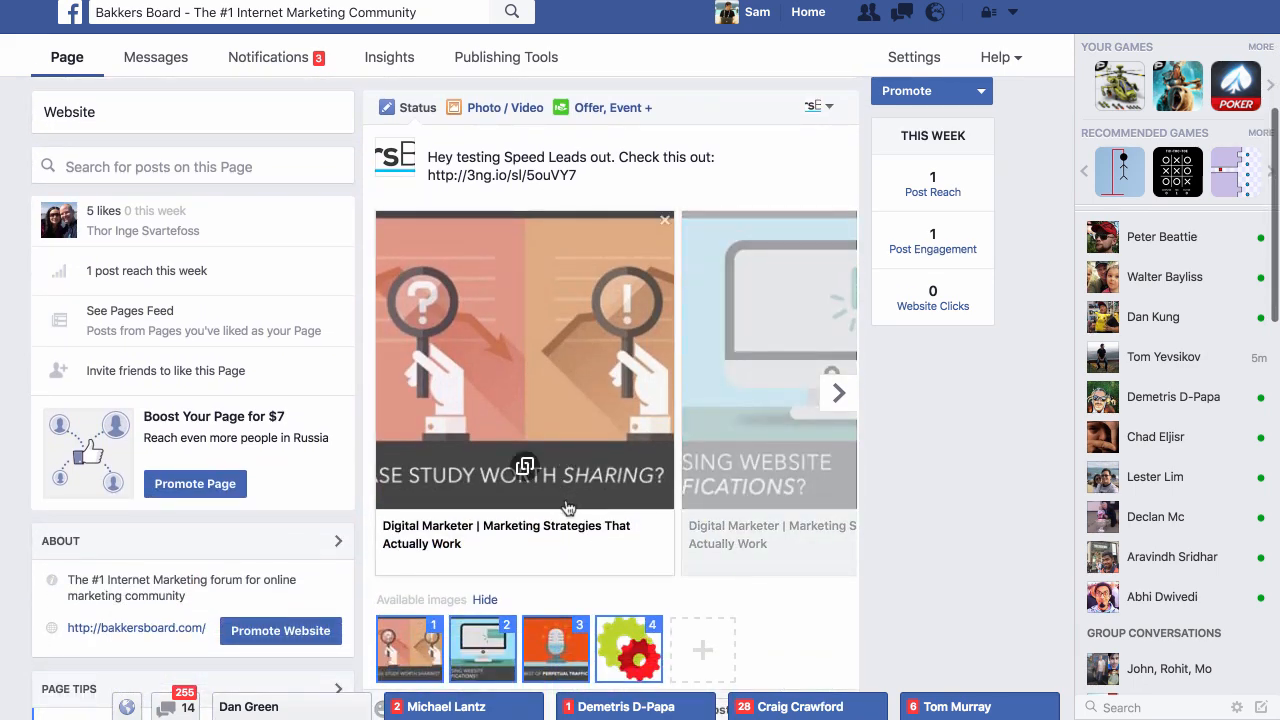
scroll(928, 462, down, 1)
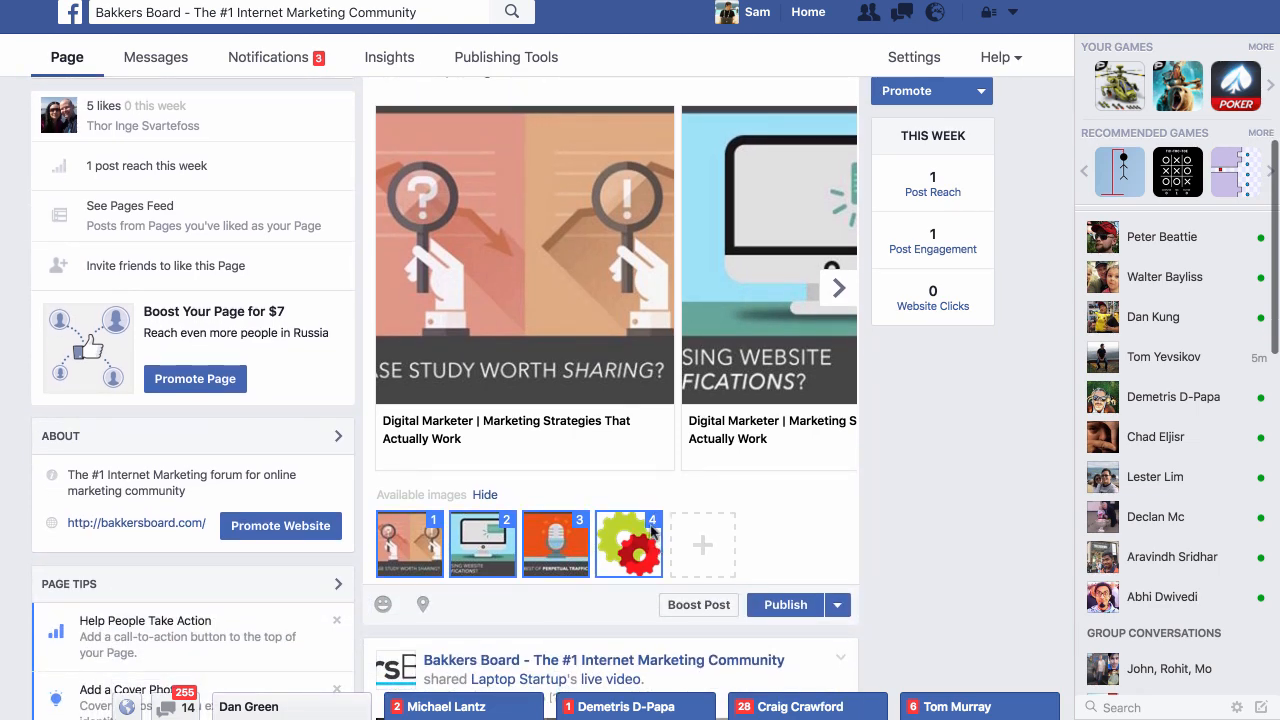
scroll(600, 450, up, 3)
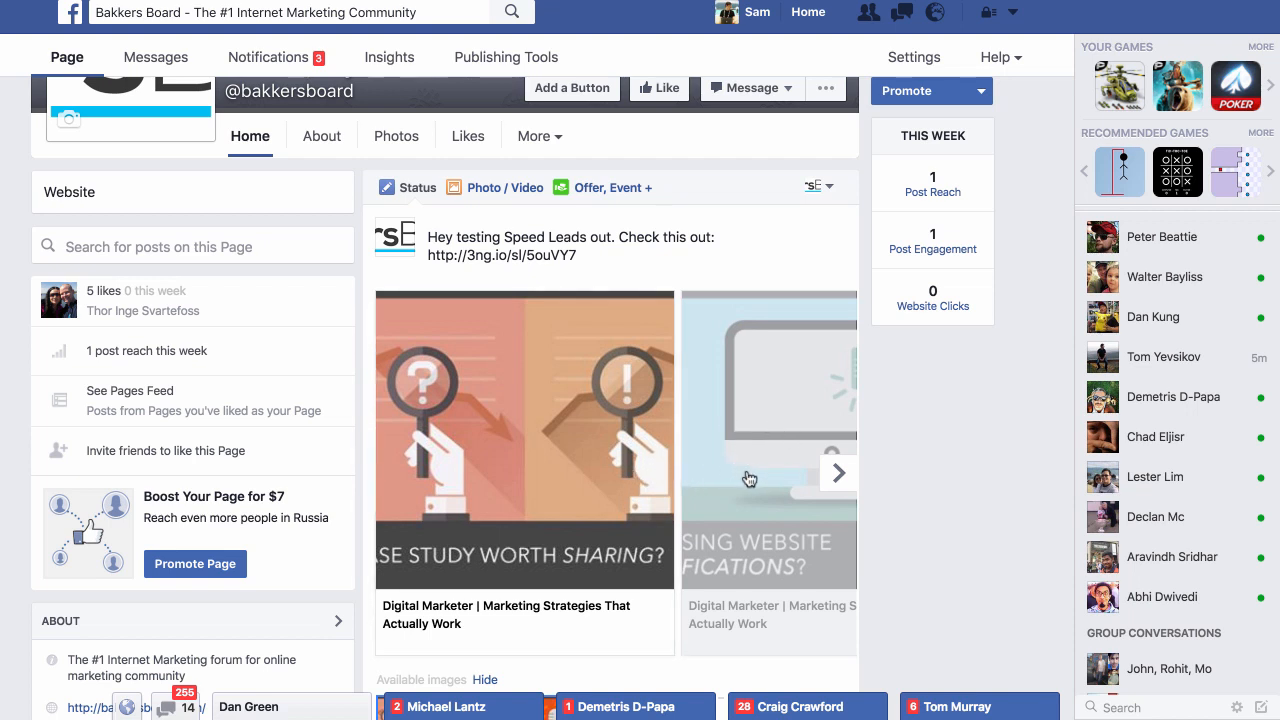
scroll(750, 478, down, 1)
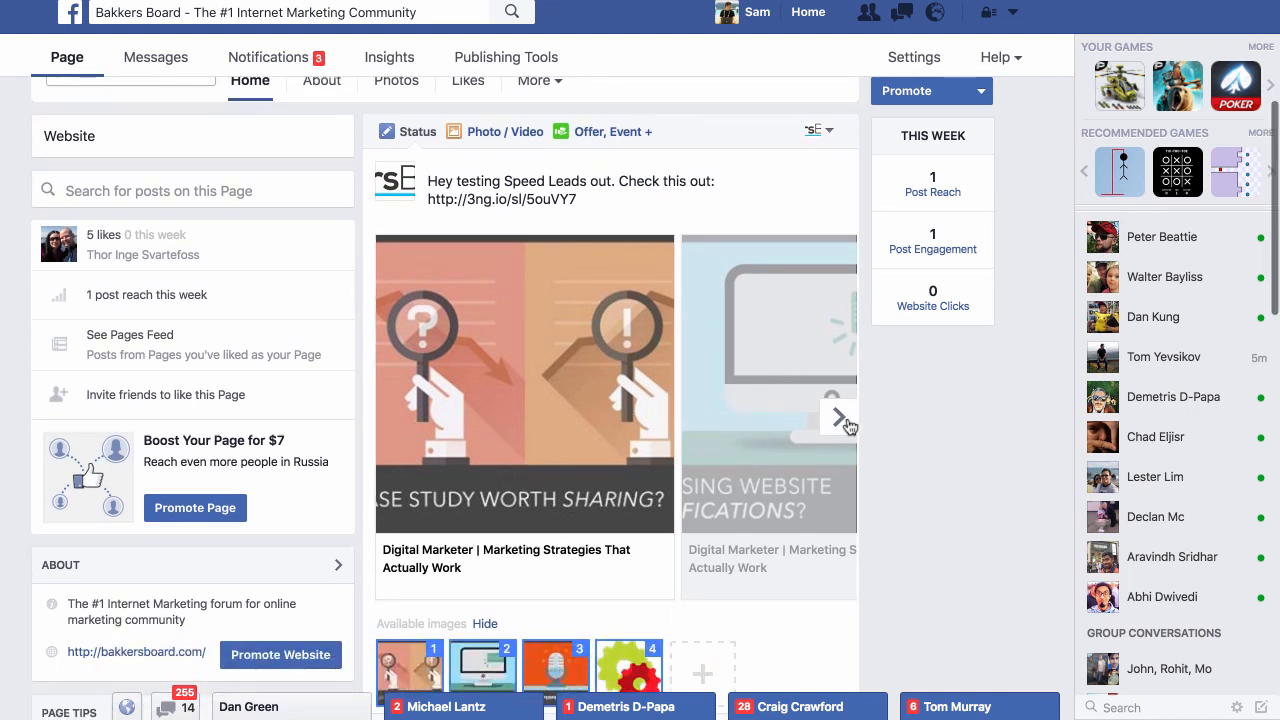
click(838, 417)
click(839, 418)
click(846, 423)
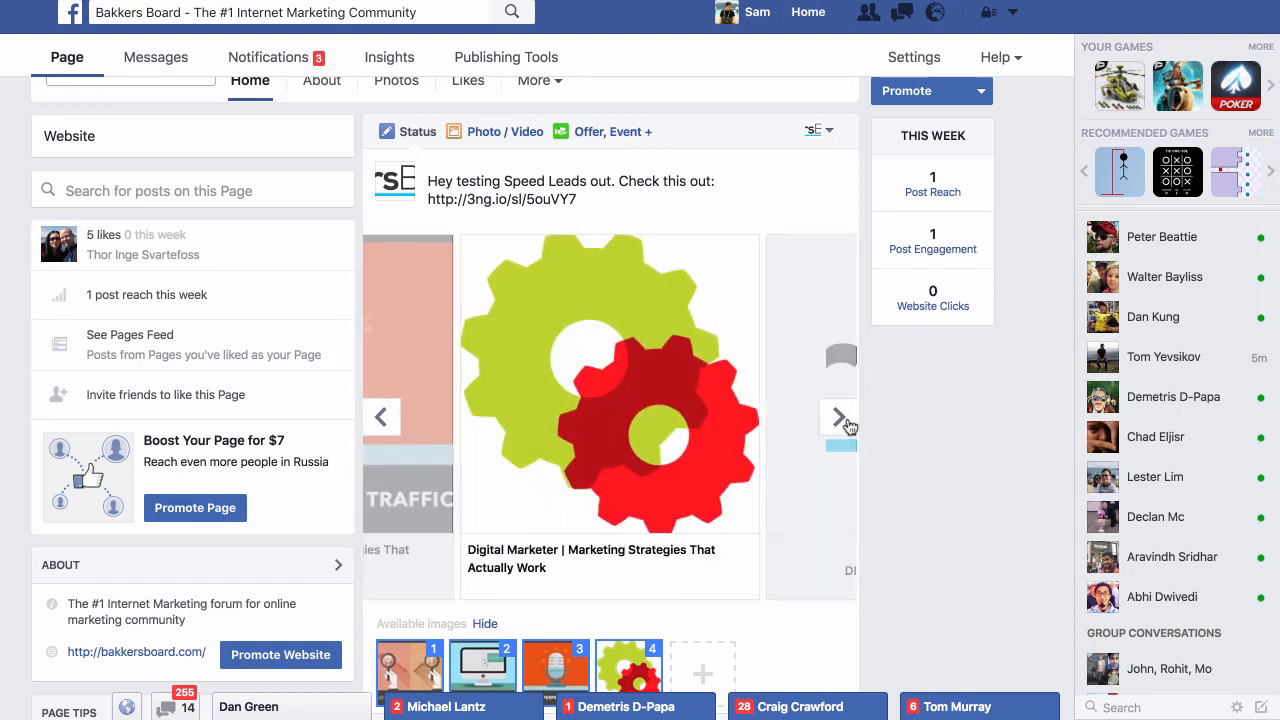
click(846, 423)
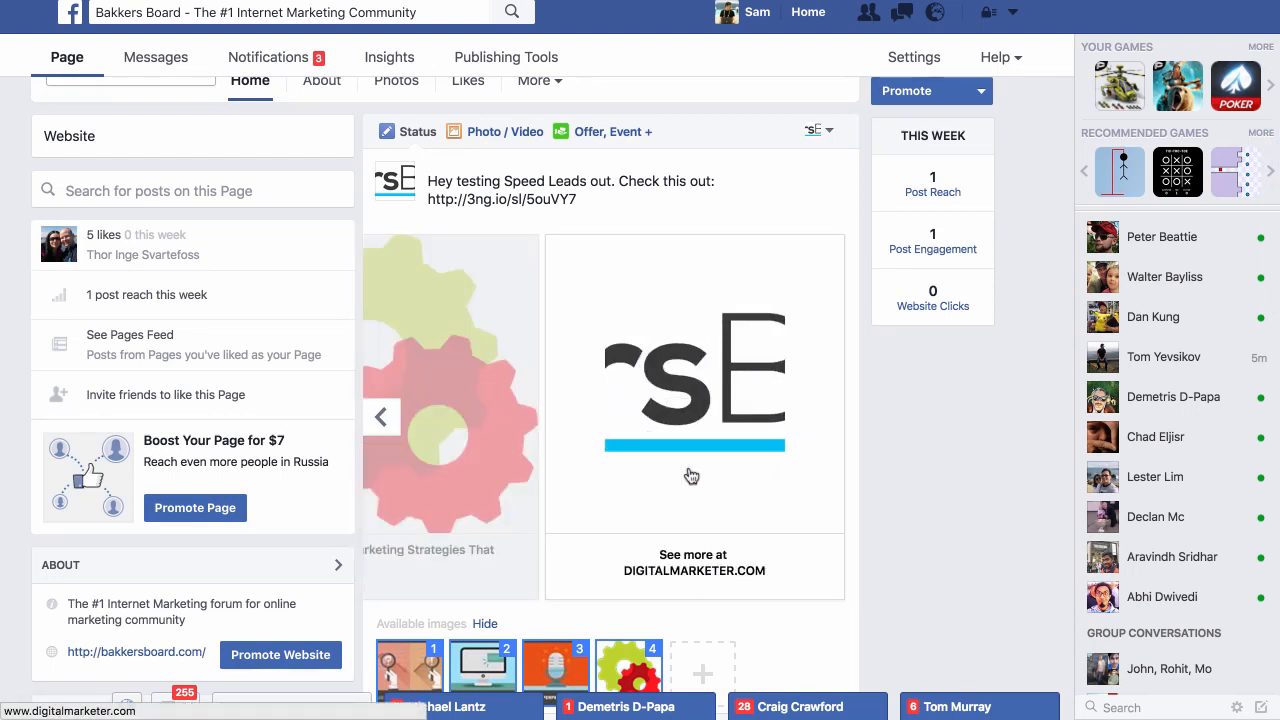
scroll(690, 475, down, 3)
click(785, 410)
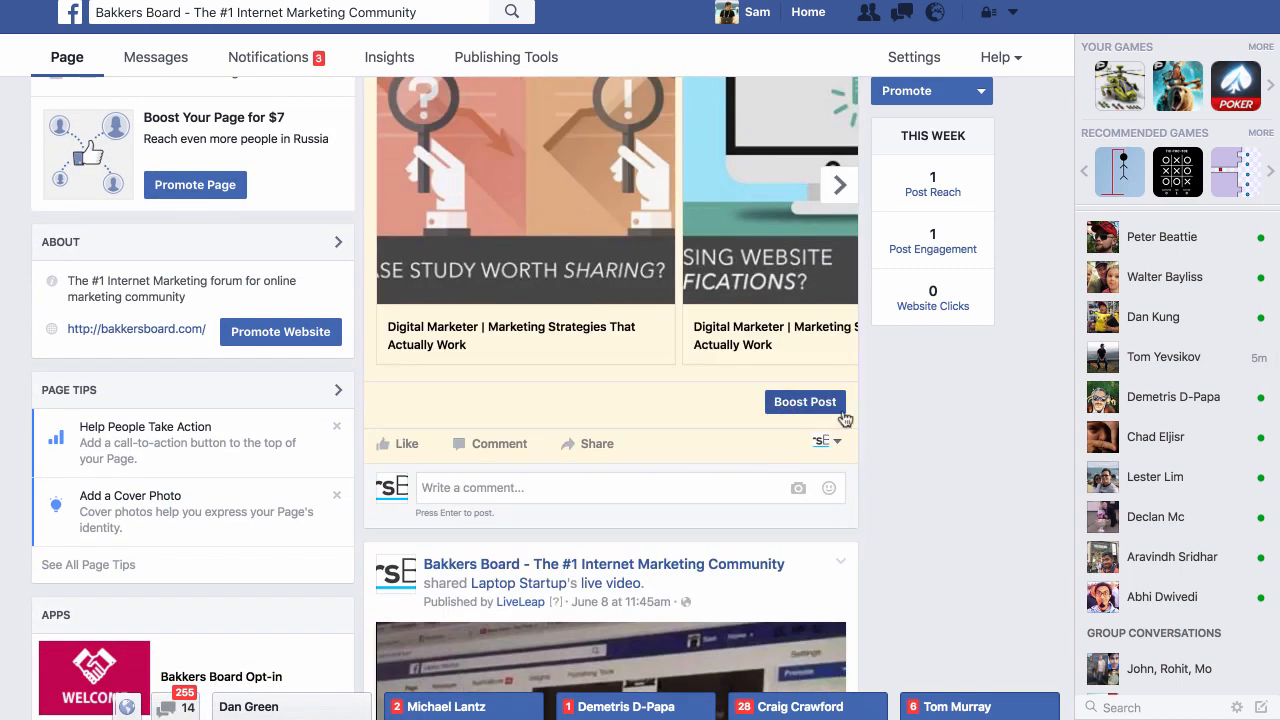
Follow the microphone card in the published post's carousel and open the overlay box's download offer on the Digital Marketer site
scroll(905, 425, up, 3)
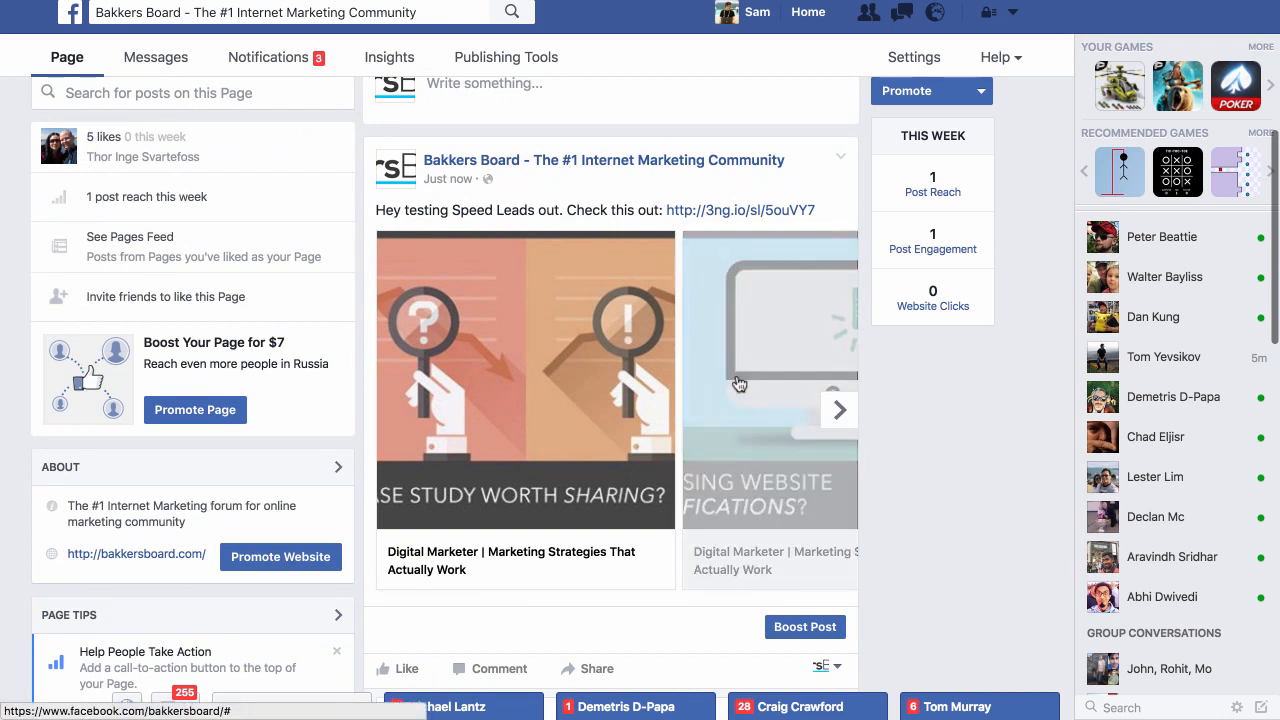
click(566, 345)
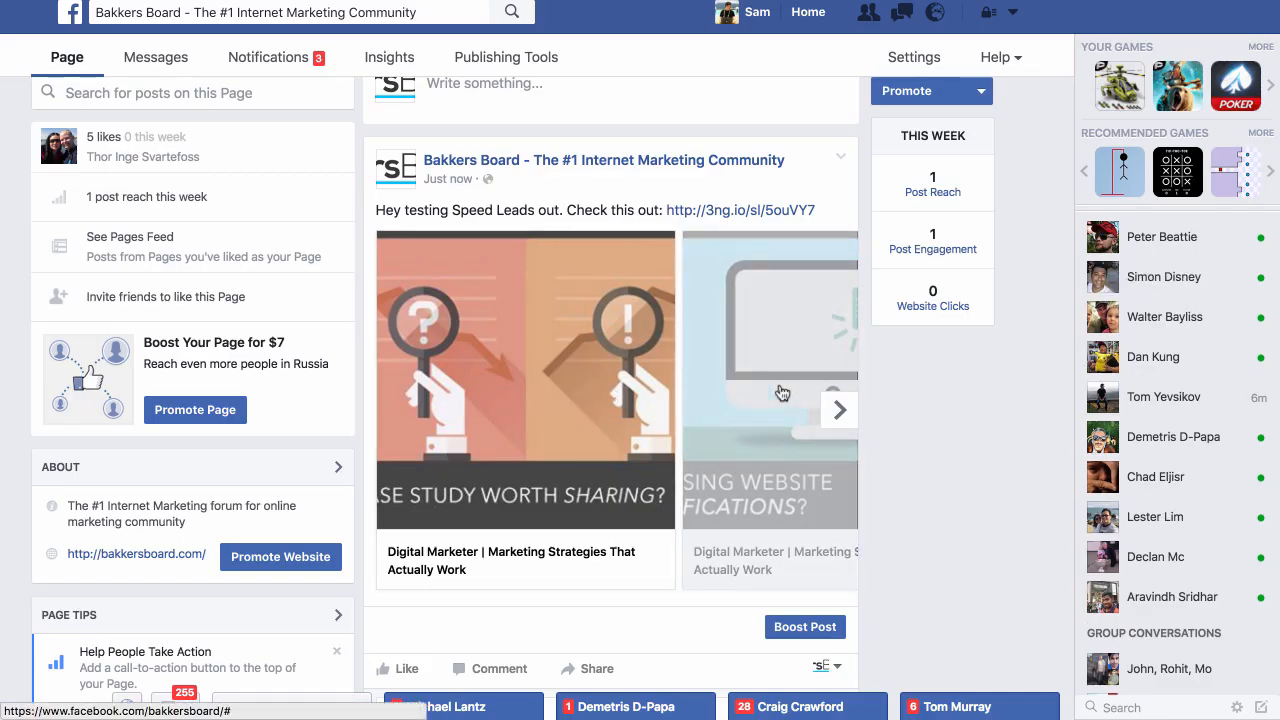
click(840, 410)
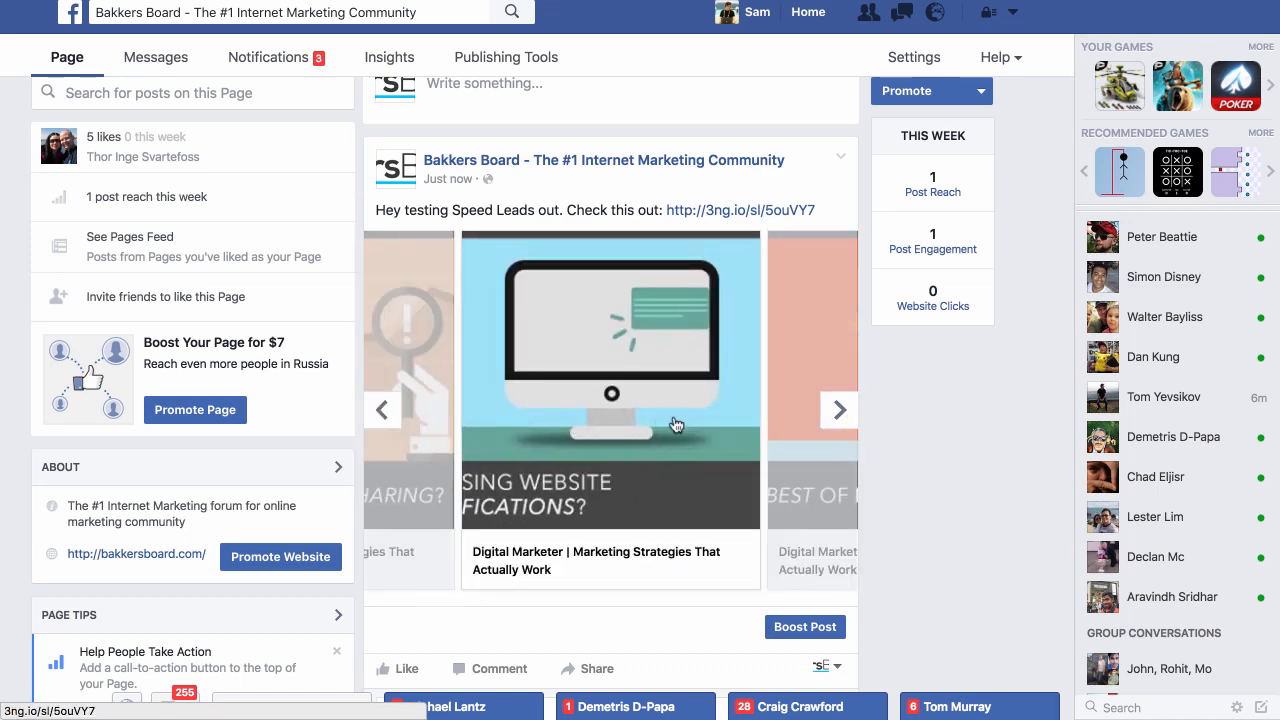
click(840, 410)
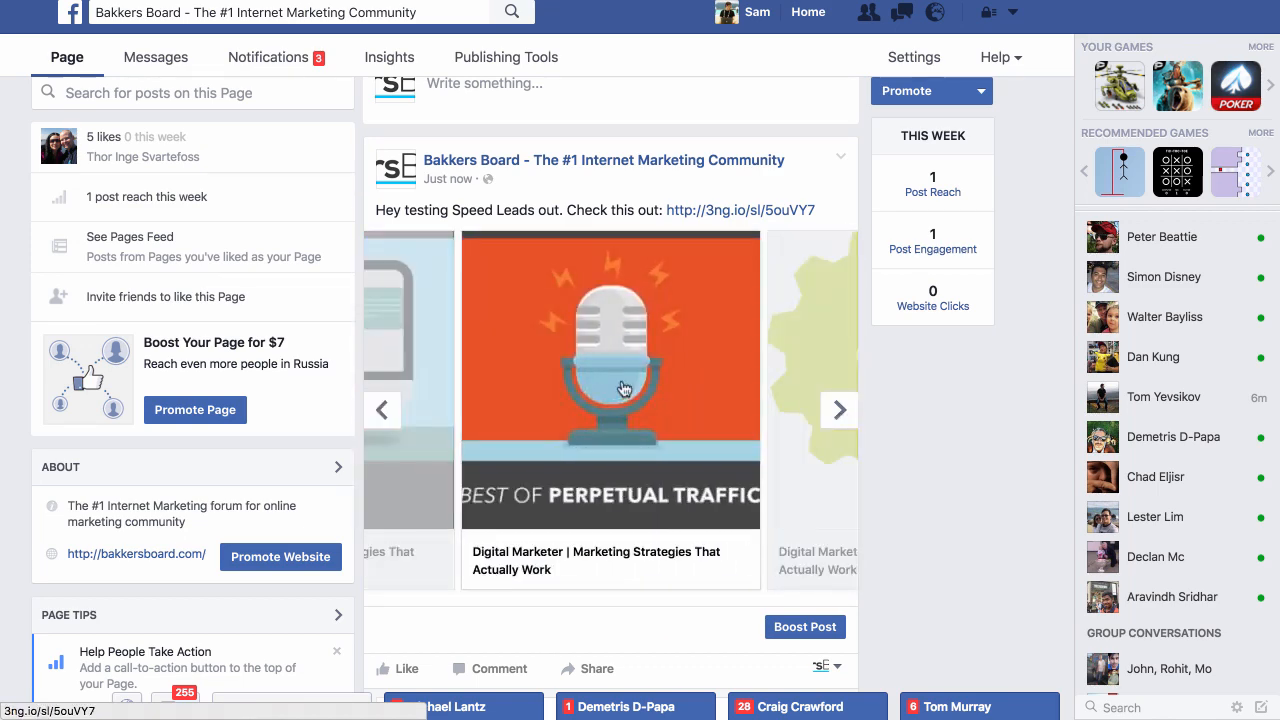
click(622, 387)
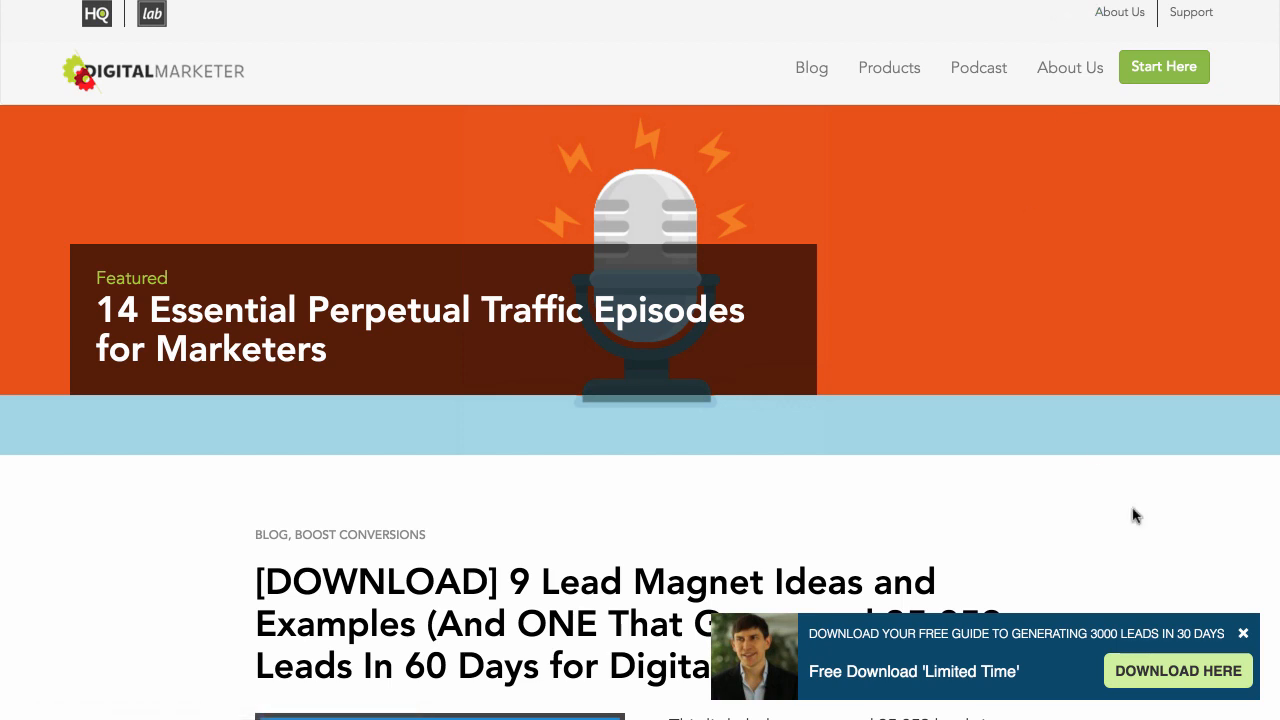
click(1165, 666)
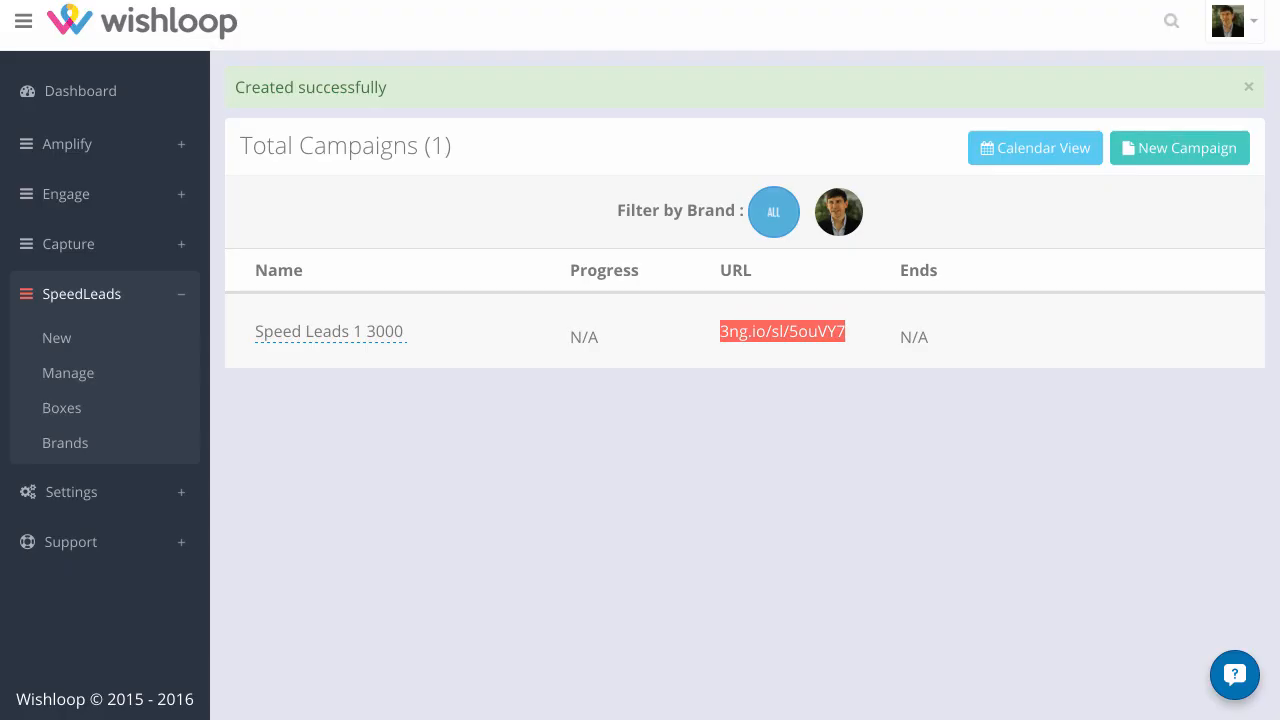
Start a new SpeedLeads brand in Wishloop and capture a screenshot of the underlined "3000 Leads" heading on the download page
click(81, 445)
click(1192, 93)
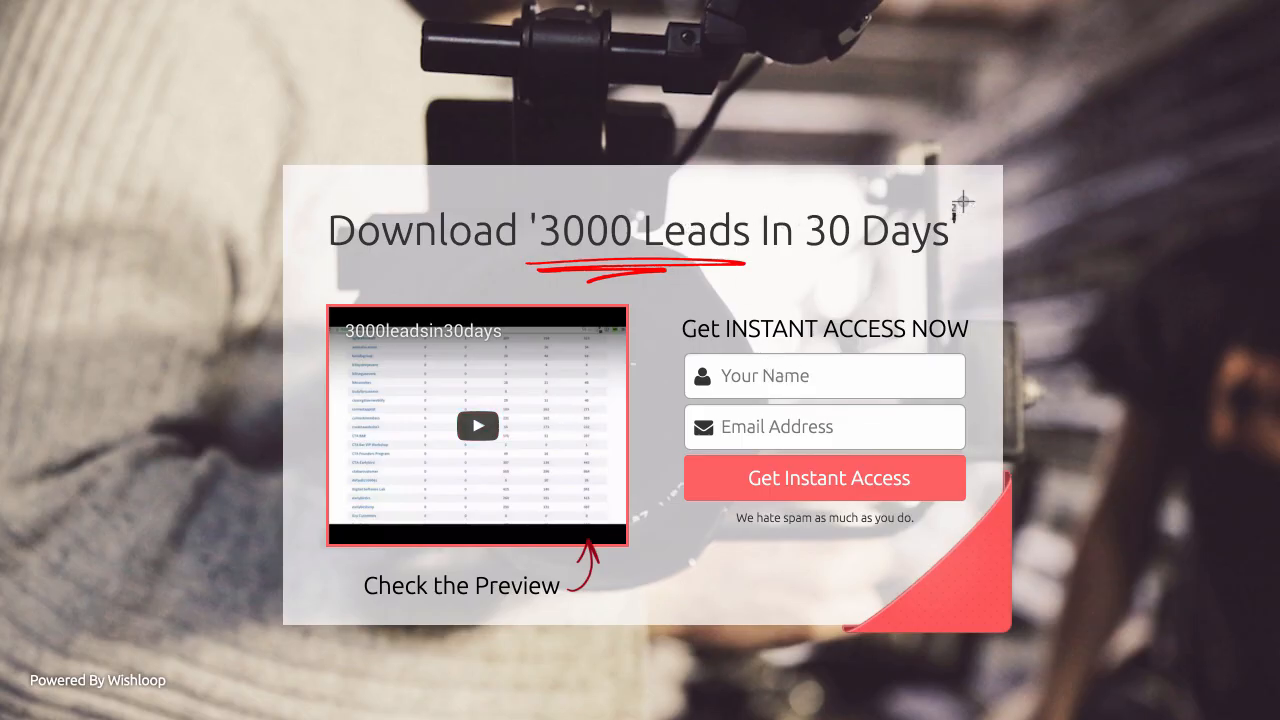
drag(963, 203, 517, 289)
drag(528, 189, 754, 306)
drag(537, 192, 755, 298)
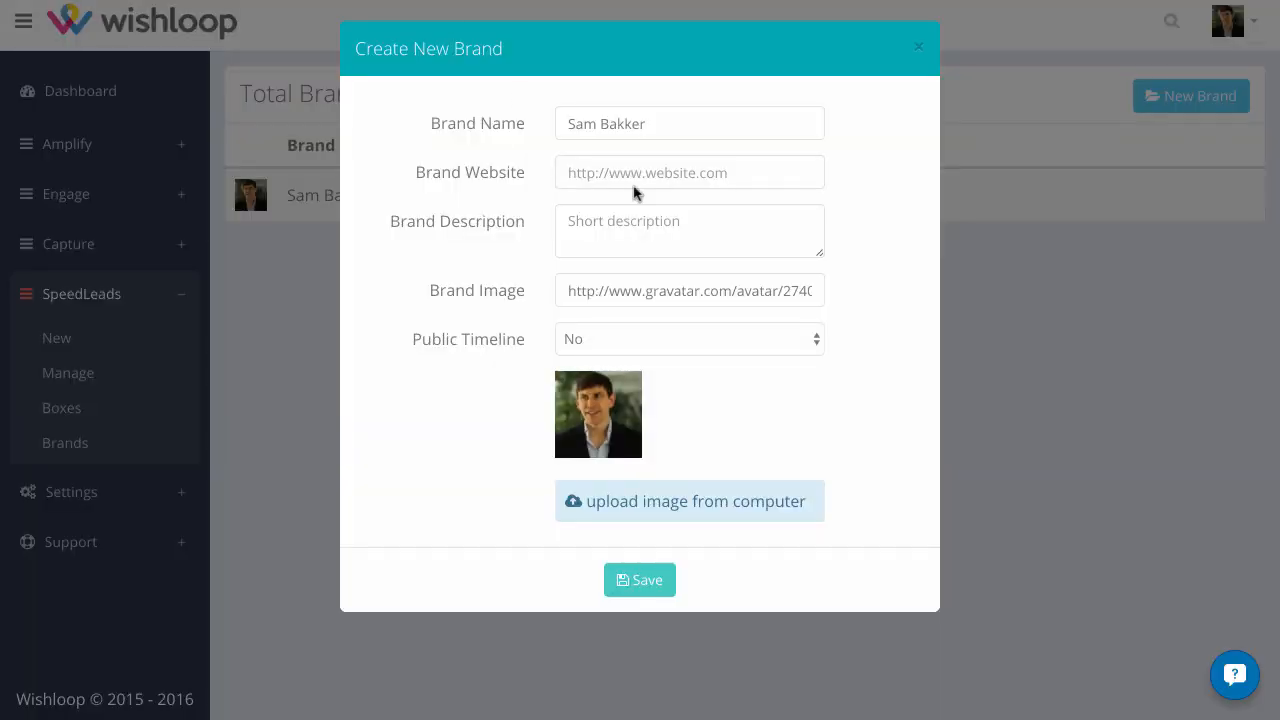
Upload the "3000 Leads" heading capture from the Screenshots folder as the new brand's image
click(614, 507)
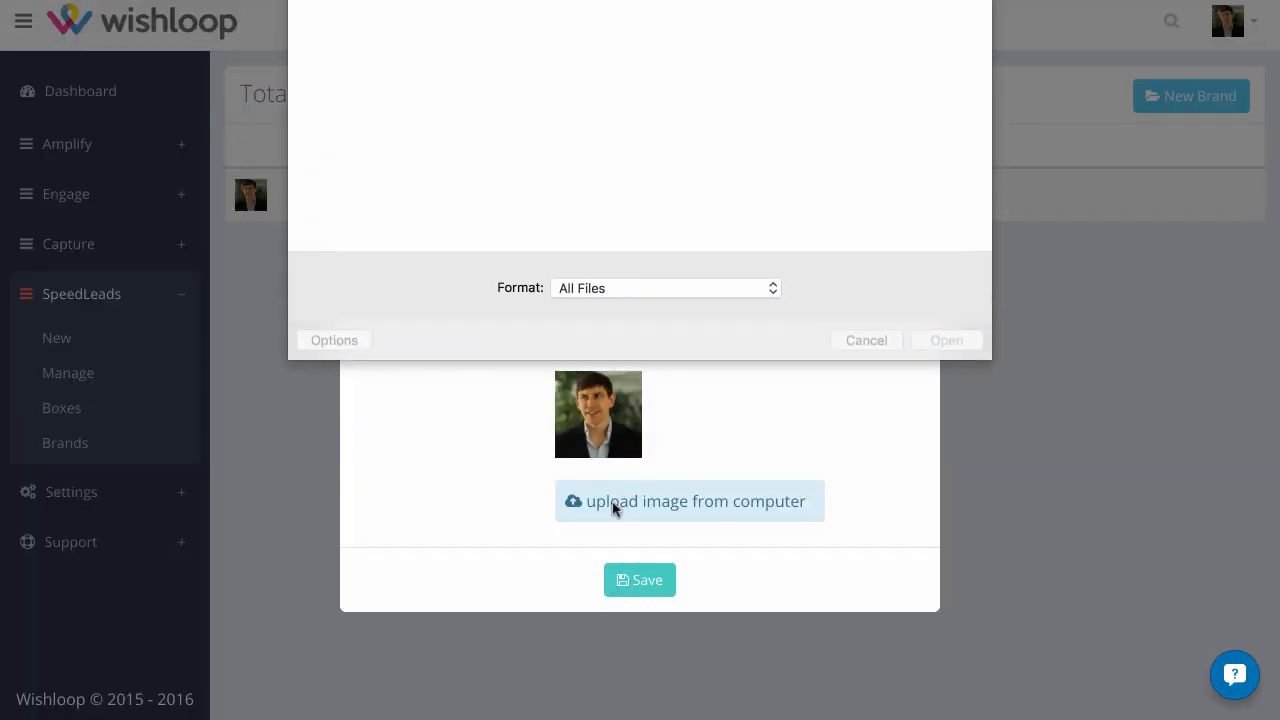
click(640, 1)
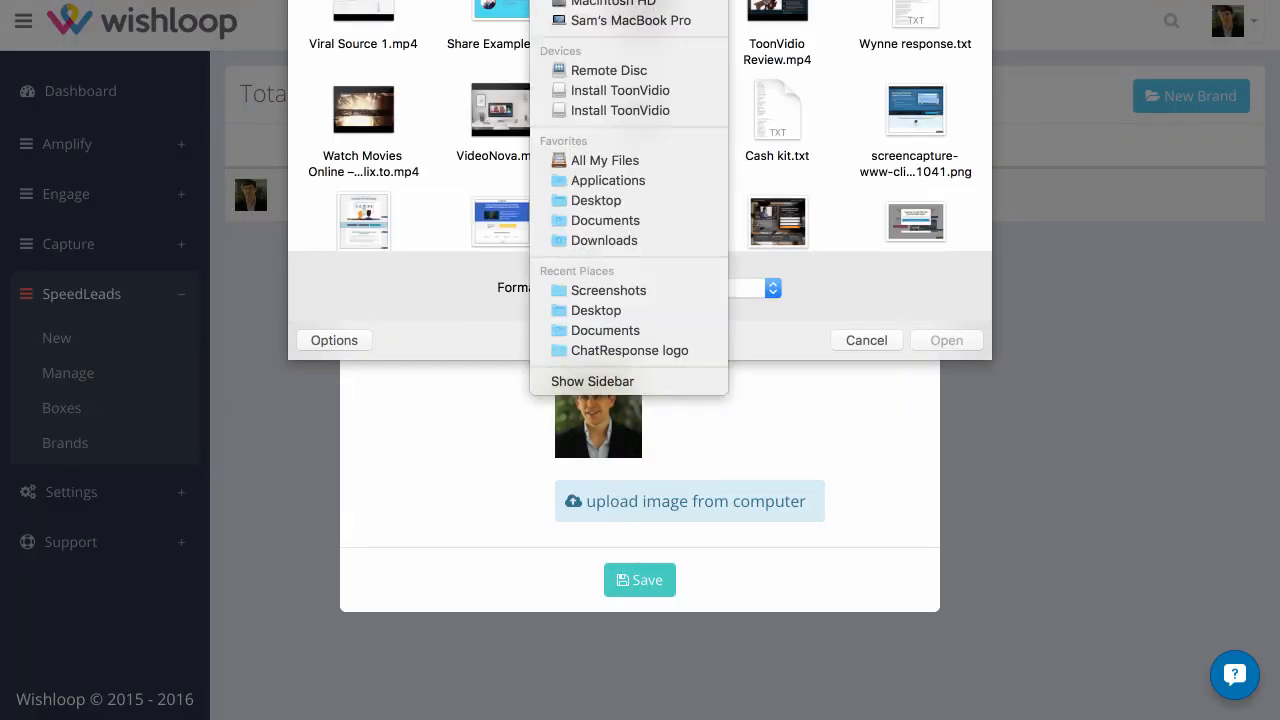
click(632, 289)
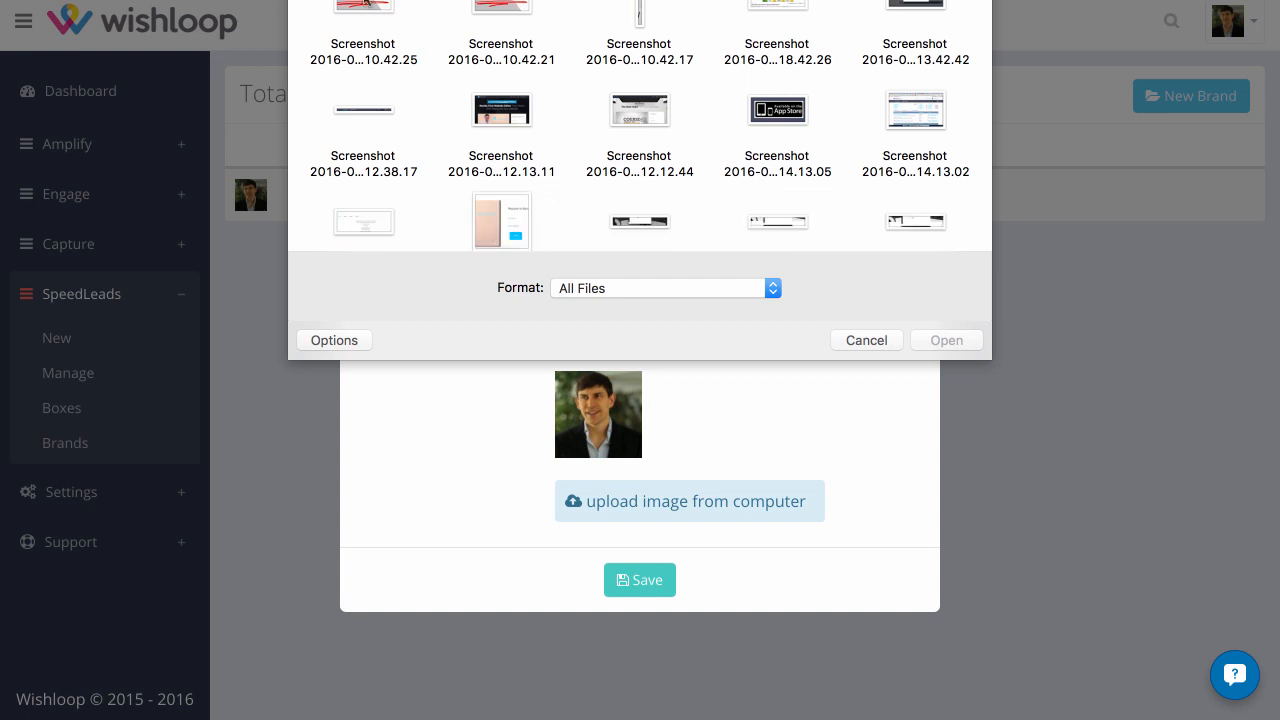
click(364, 3)
click(945, 340)
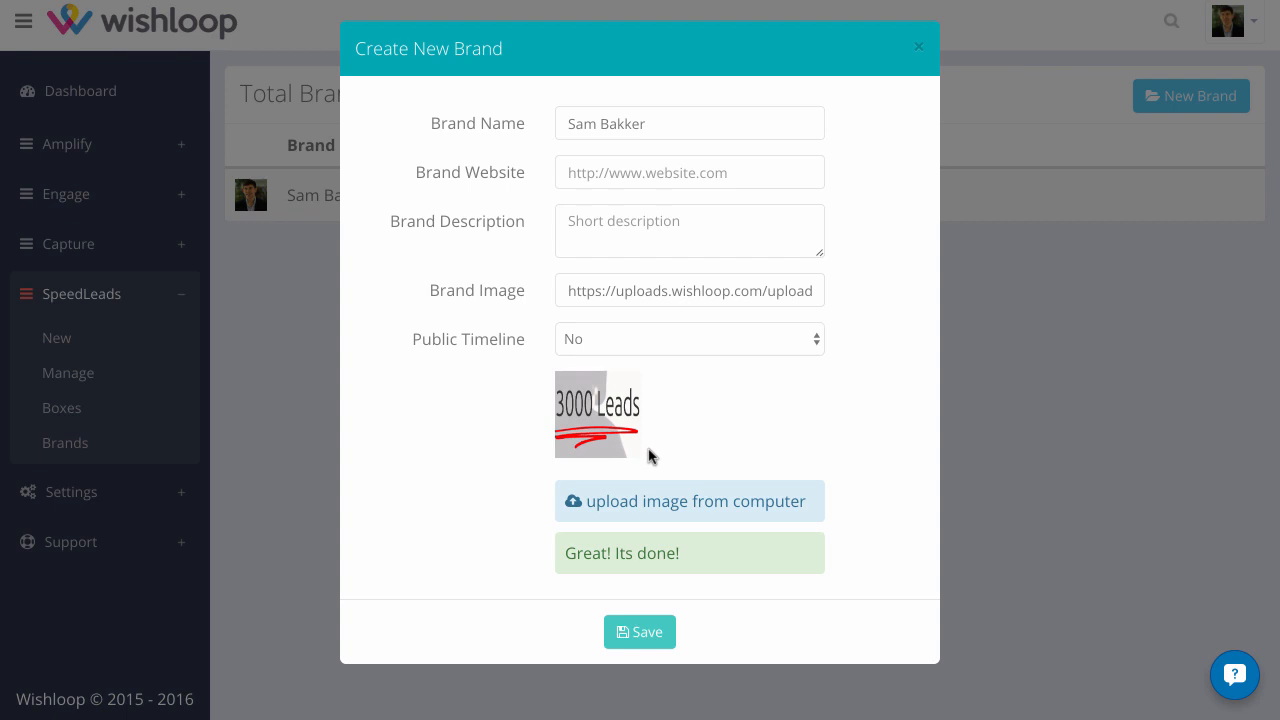
drag(669, 122, 560, 122)
text(3000 In 30 Days)
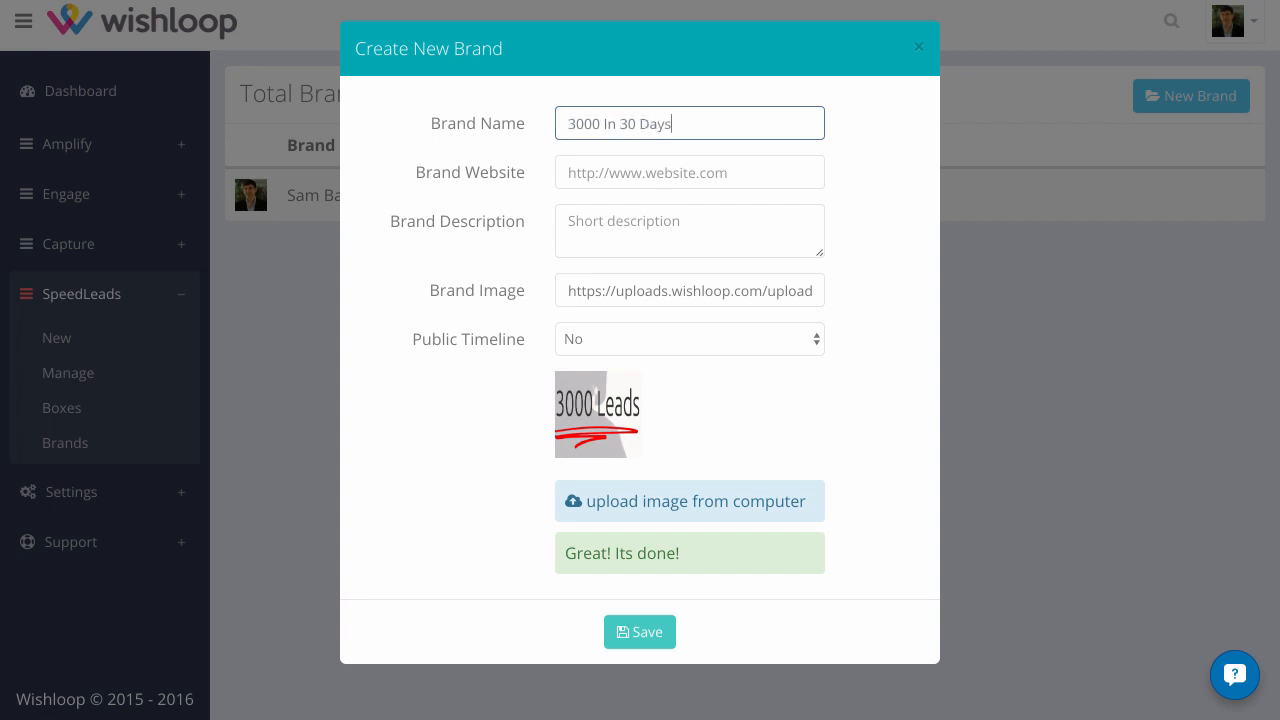
click(572, 170)
text(ht)
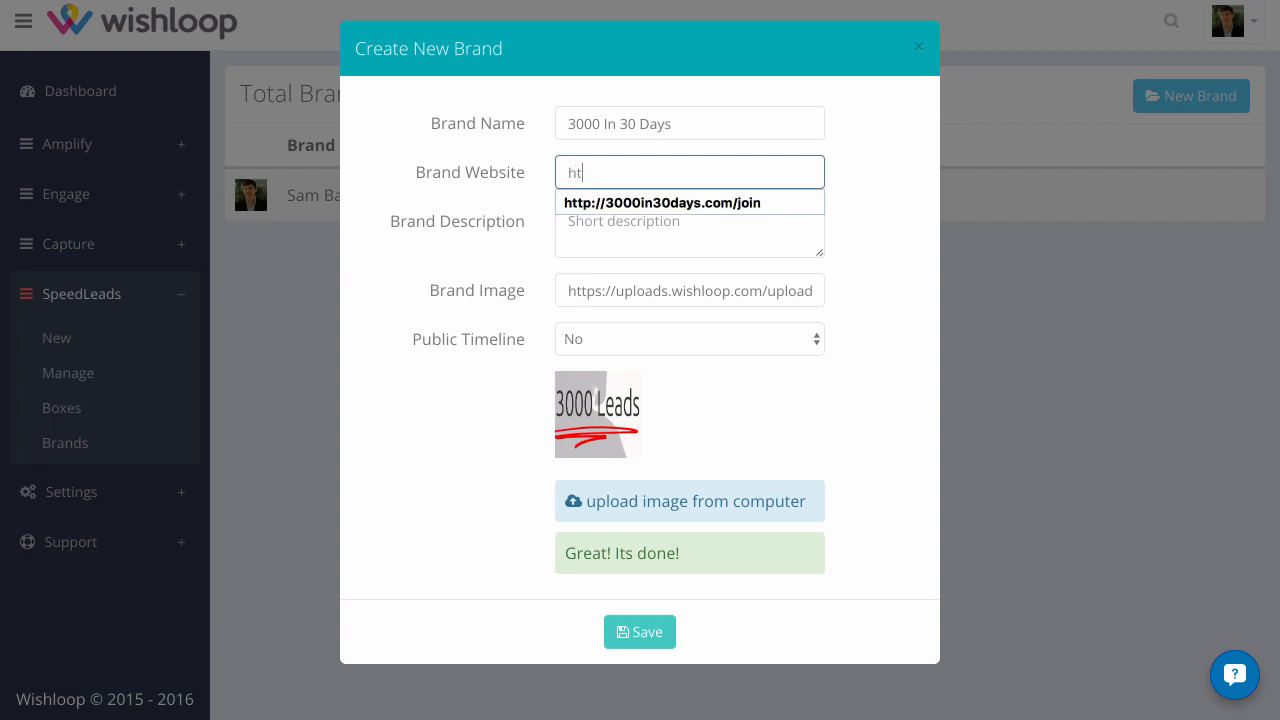
click(574, 203)
Enter "This is really cool" as the brand description
click(574, 231)
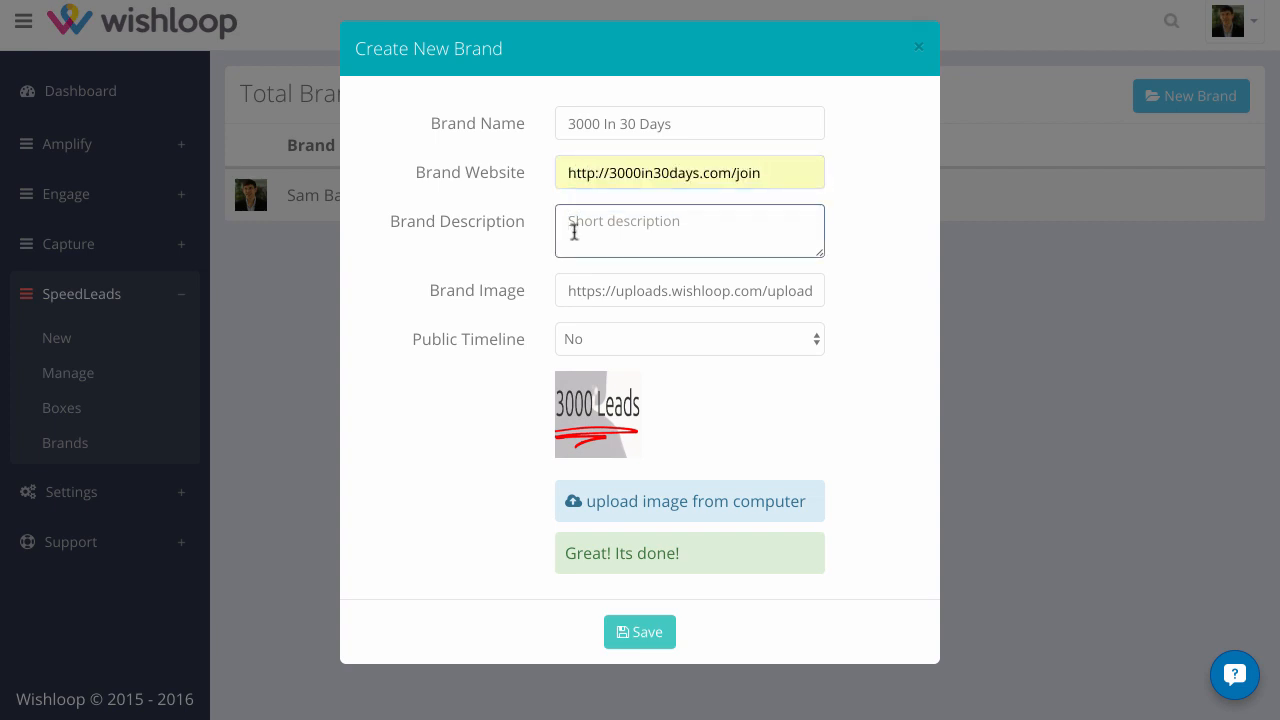
text(H)
key(BackSpace)
text(This is really cool)
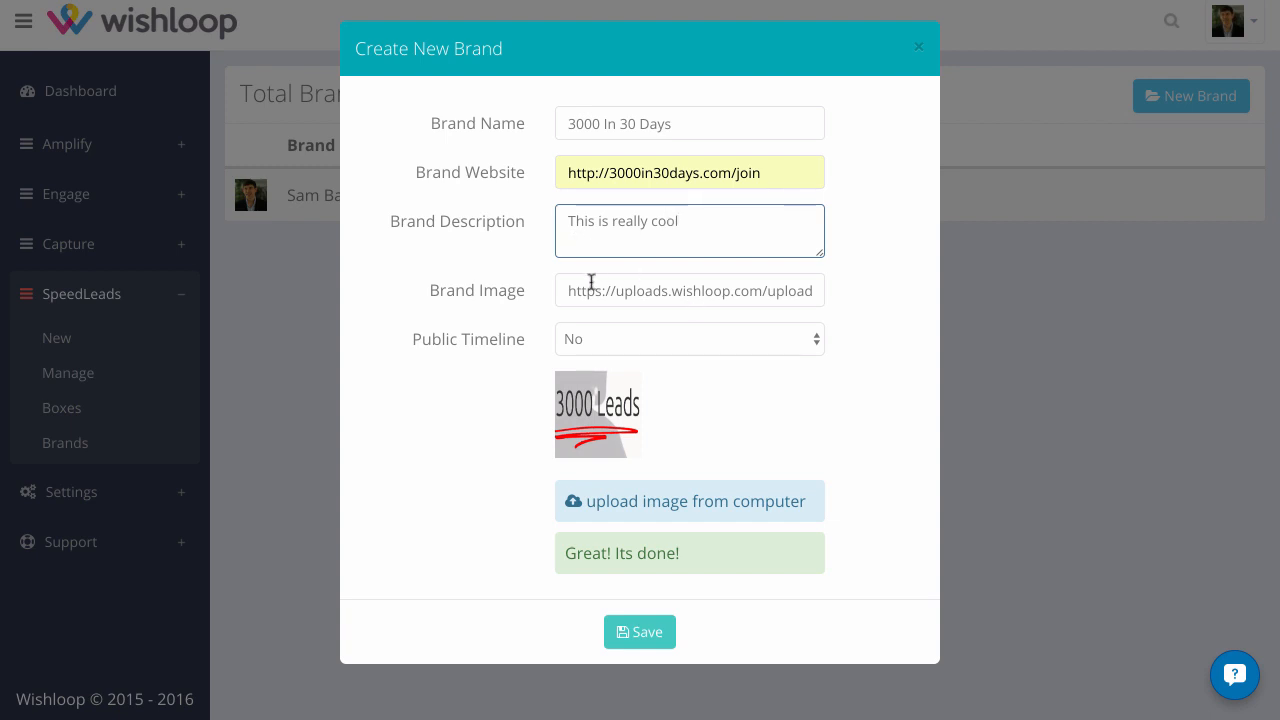
Set the new brand's Public Timeline option to Yes and save the brand
click(564, 290)
key(End)
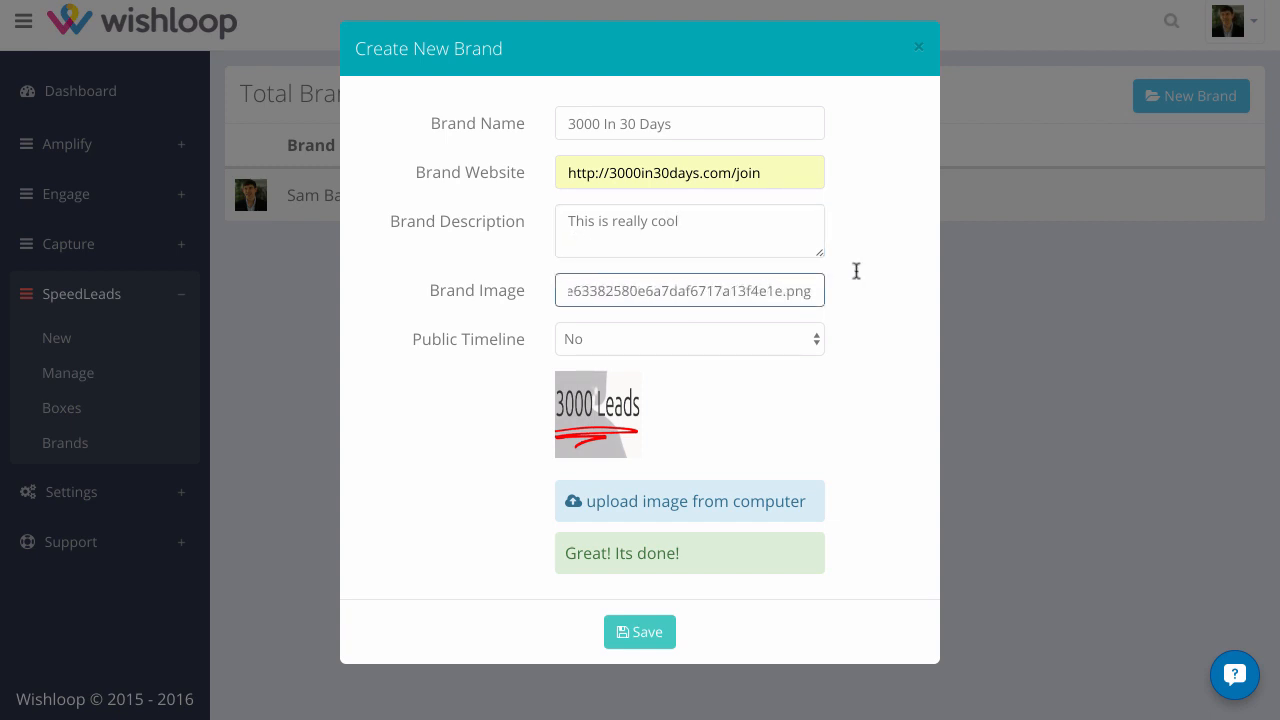
click(713, 335)
click(697, 360)
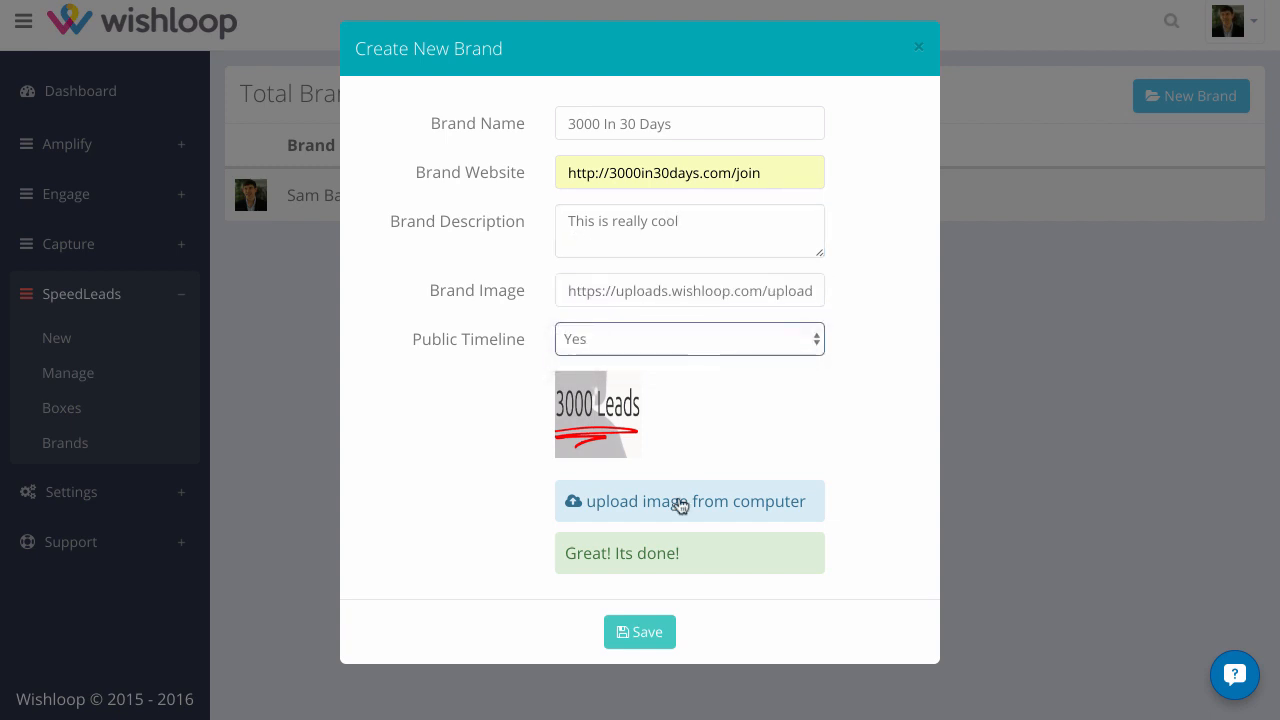
click(648, 630)
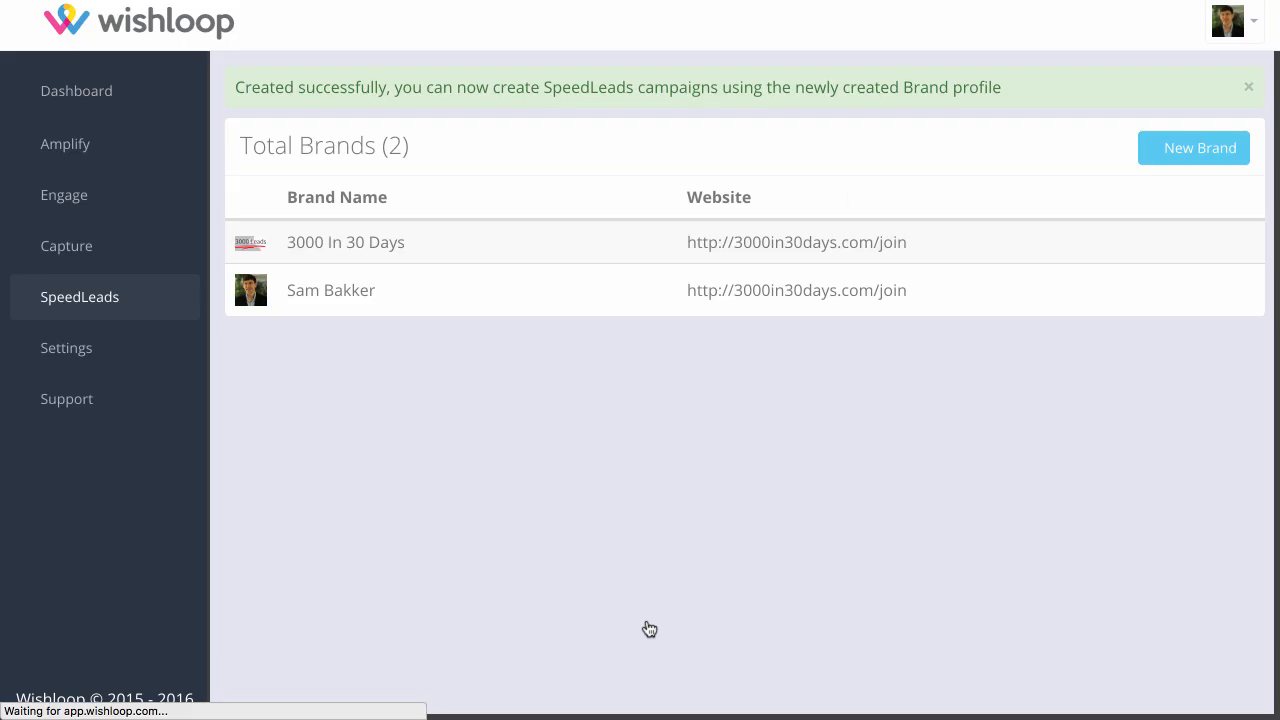
Start a new SpeedLeads box for the 3000 In 30 Days brand and choose the Opt-in form type
mouse_move(443, 257)
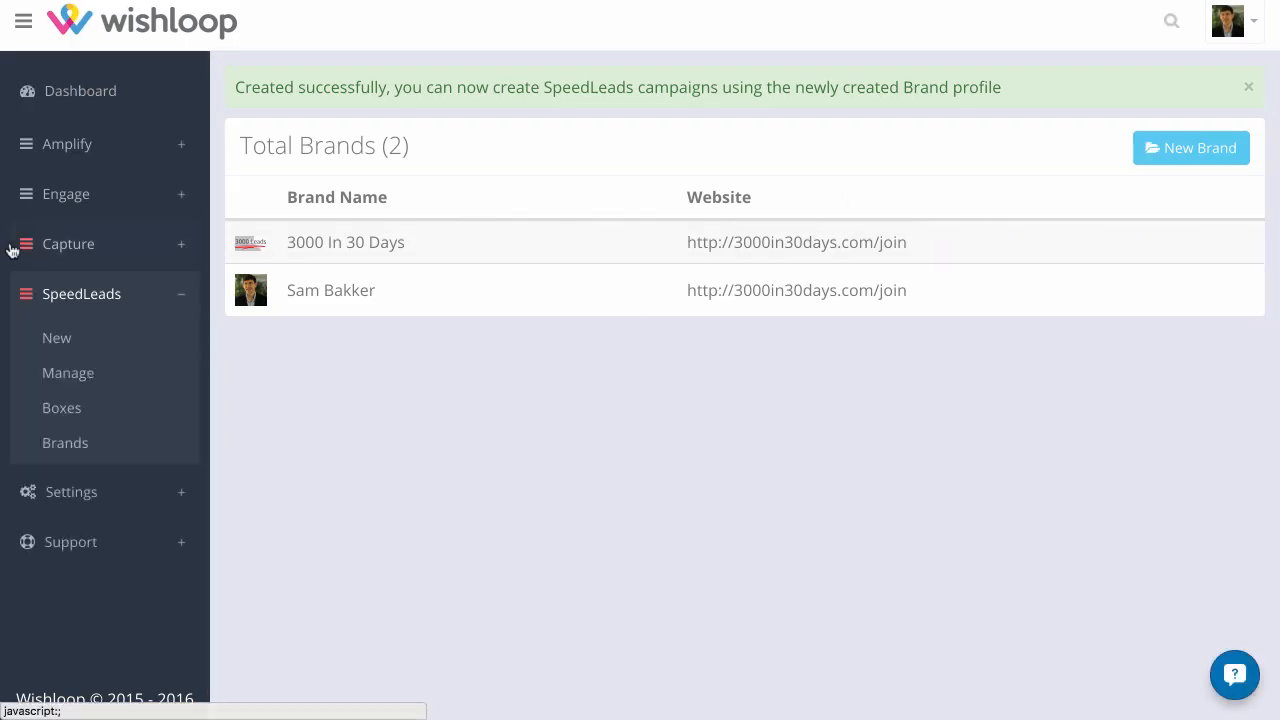
click(62, 408)
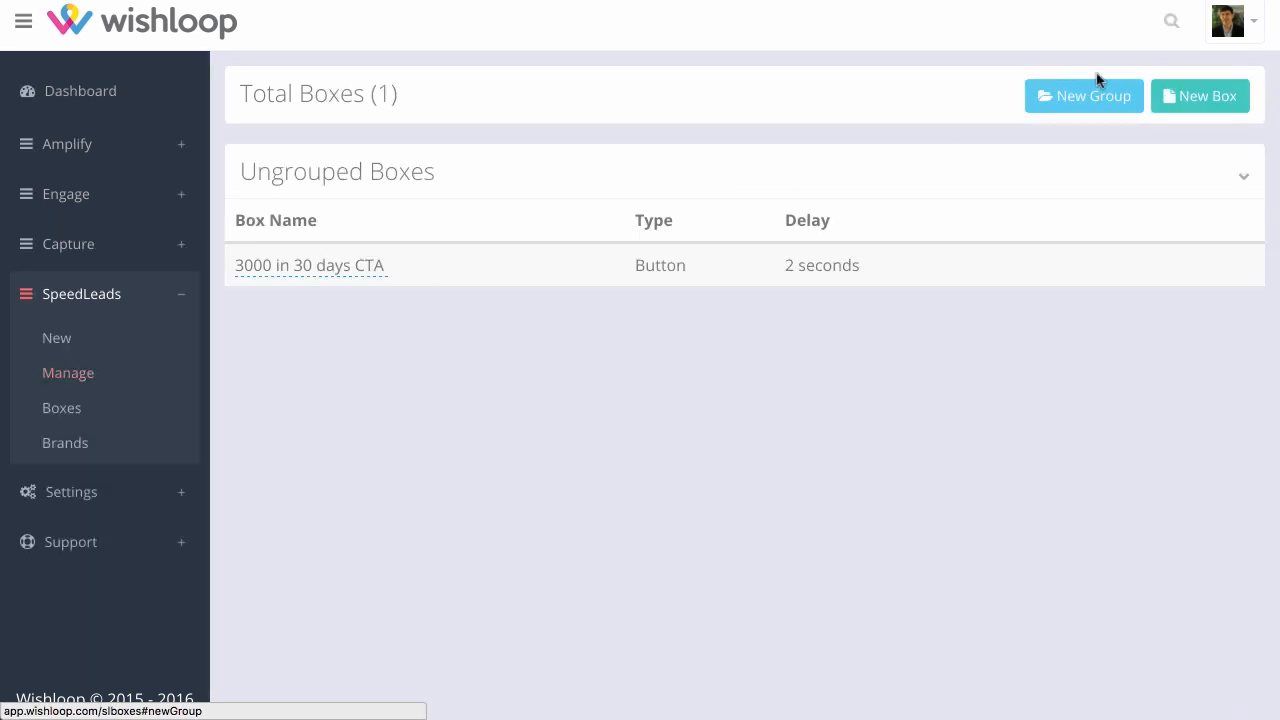
click(1205, 100)
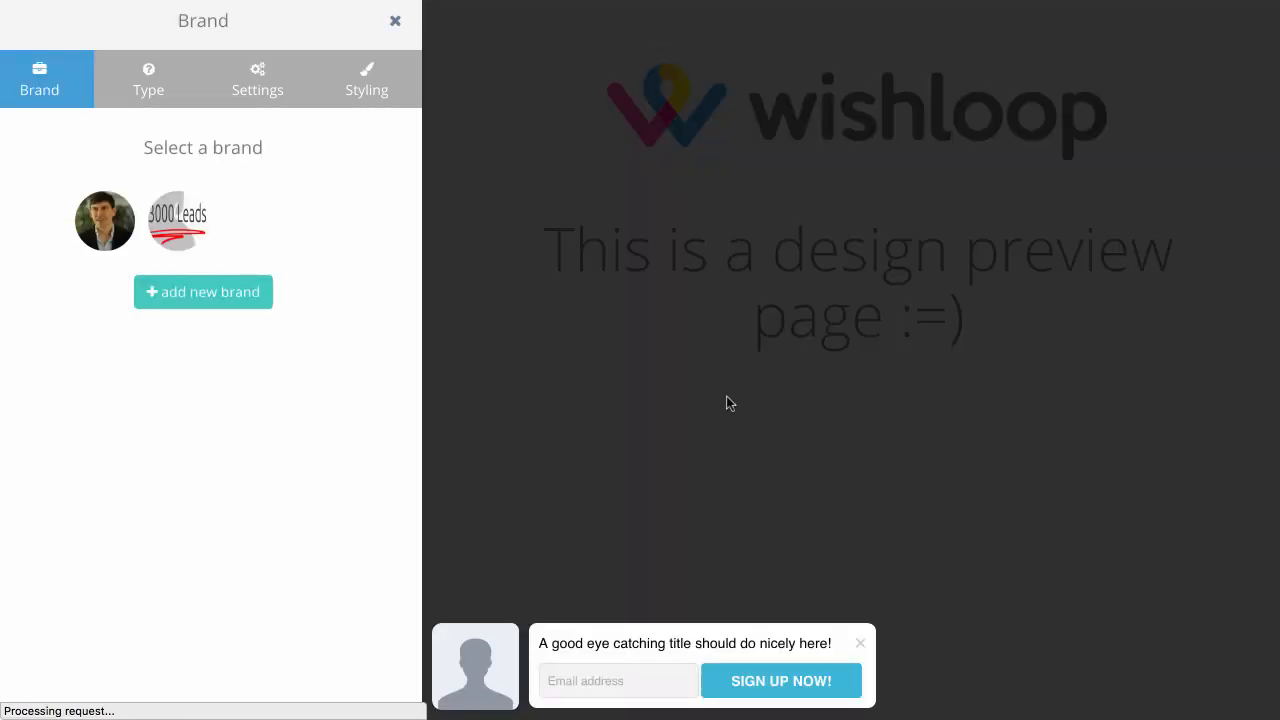
click(188, 219)
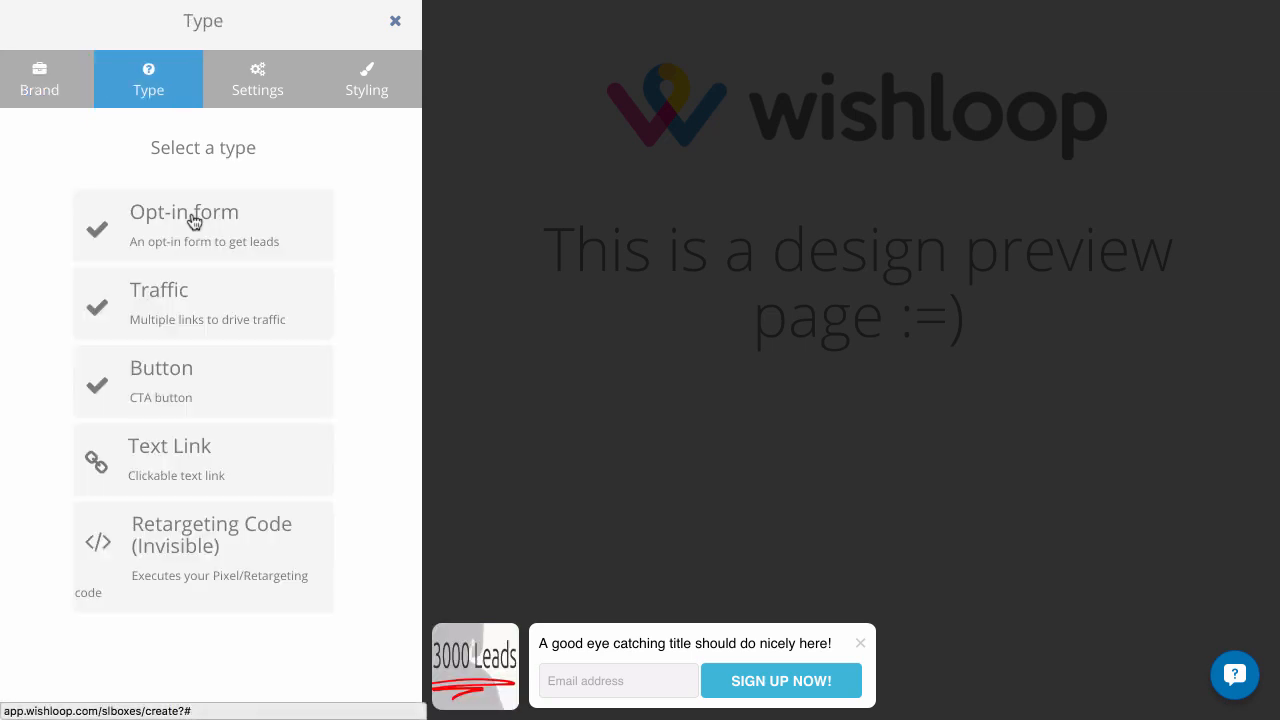
click(186, 218)
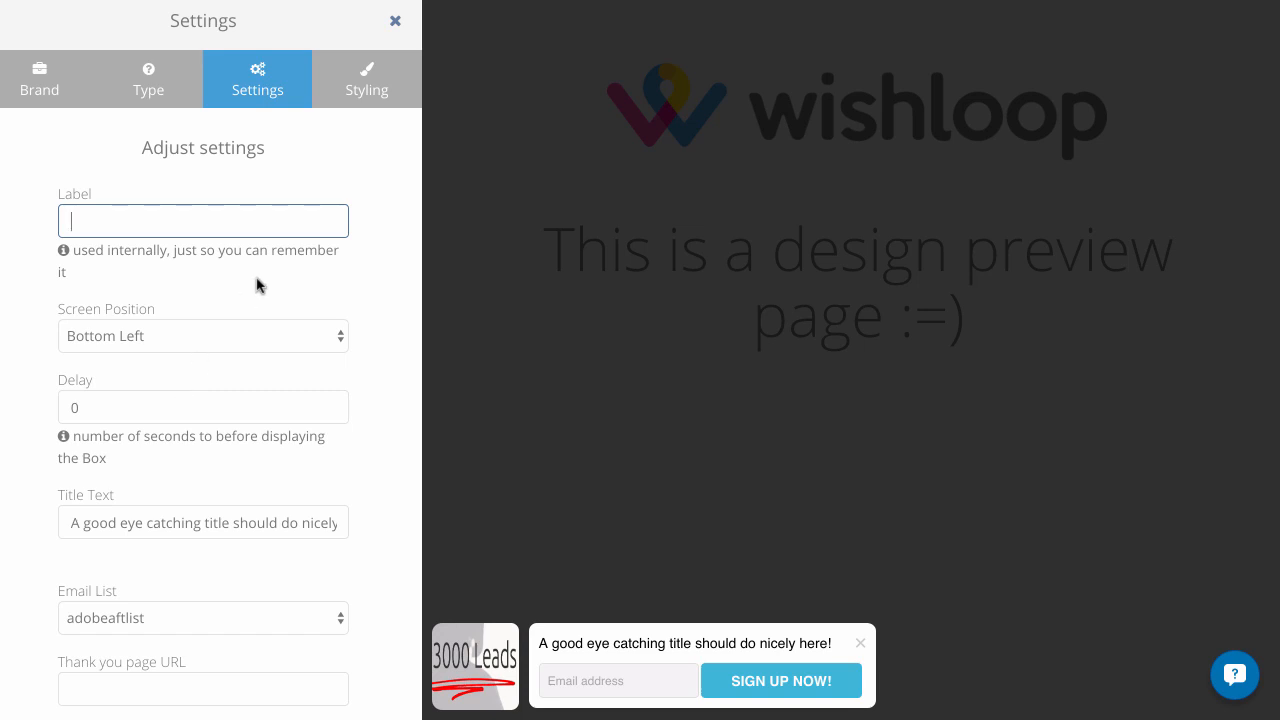
Label the opt-in box "3000 in 30 days OPTIN"
text(3000)
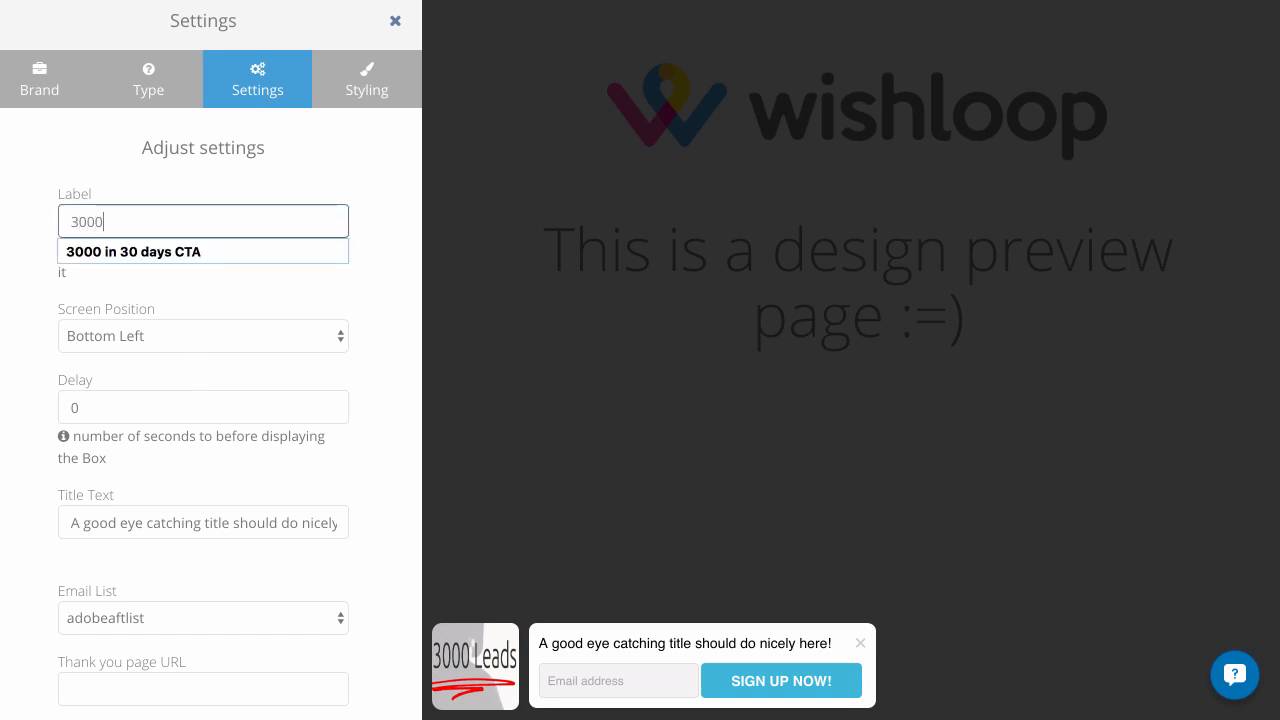
text( in 30 days OPTIN)
Try the Bottom Right screen position for the box and return it to Bottom Left
click(224, 330)
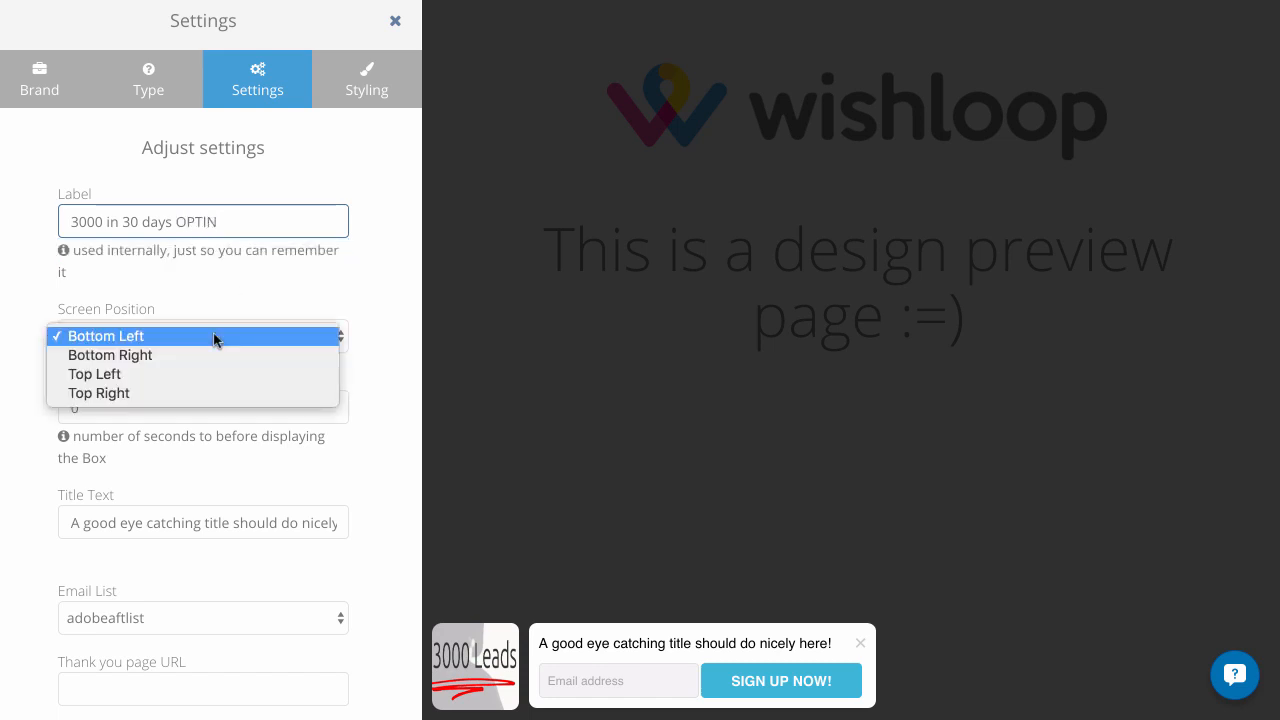
click(207, 356)
click(206, 340)
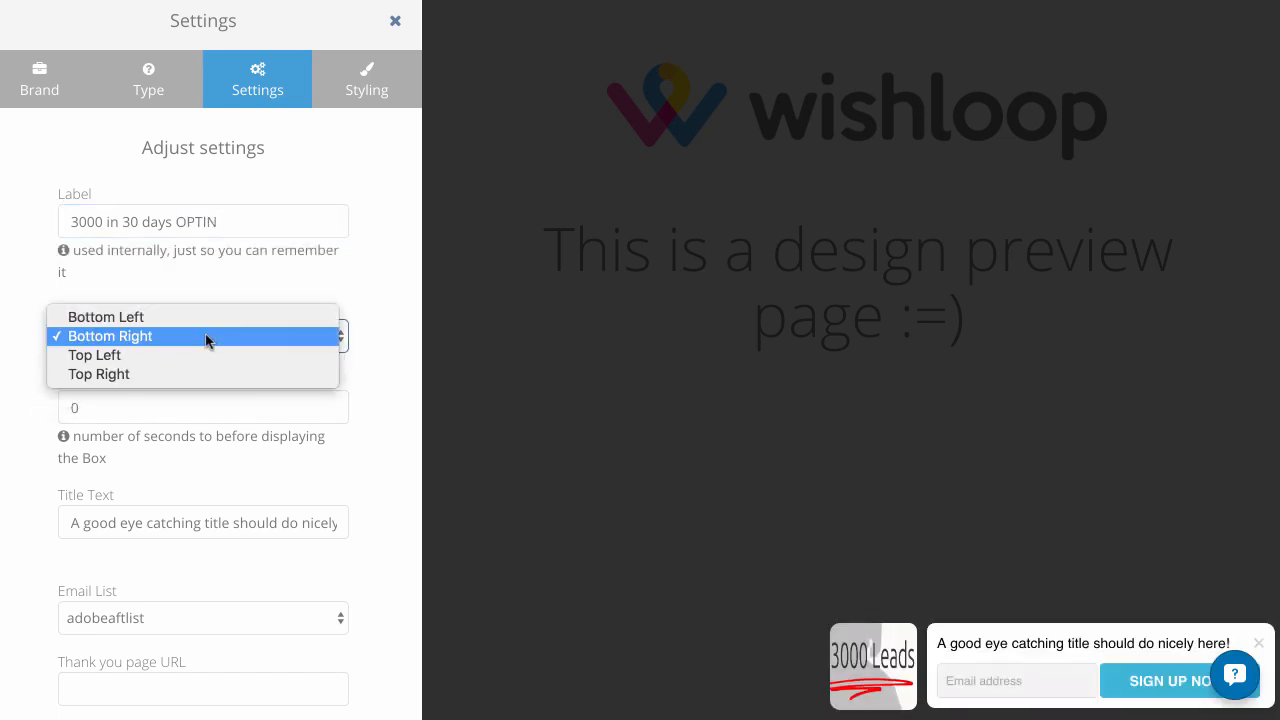
click(184, 330)
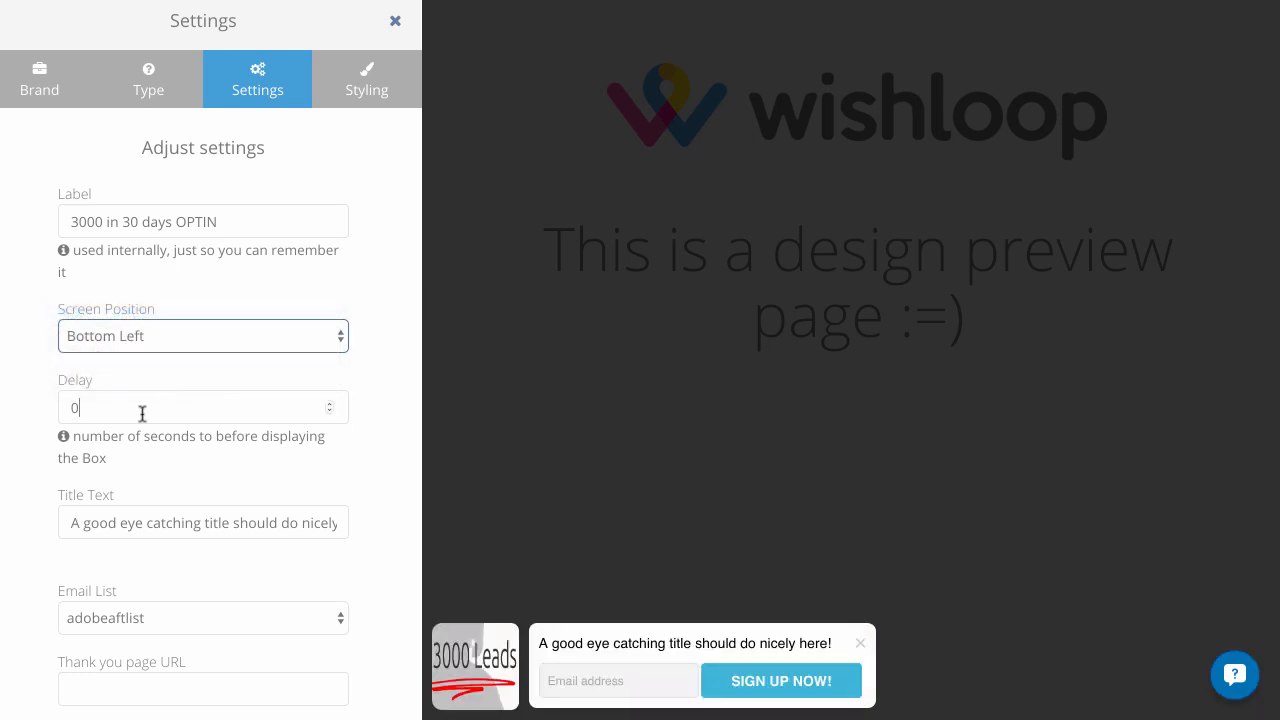
Set the box's display delay to 2 seconds
key(BackSpace)
text(2)
key(Tab)
Replace the box's title text with "Download Instantly your guide to generating 3000 leads in 30 days"
scroll(35, 472, down, 1)
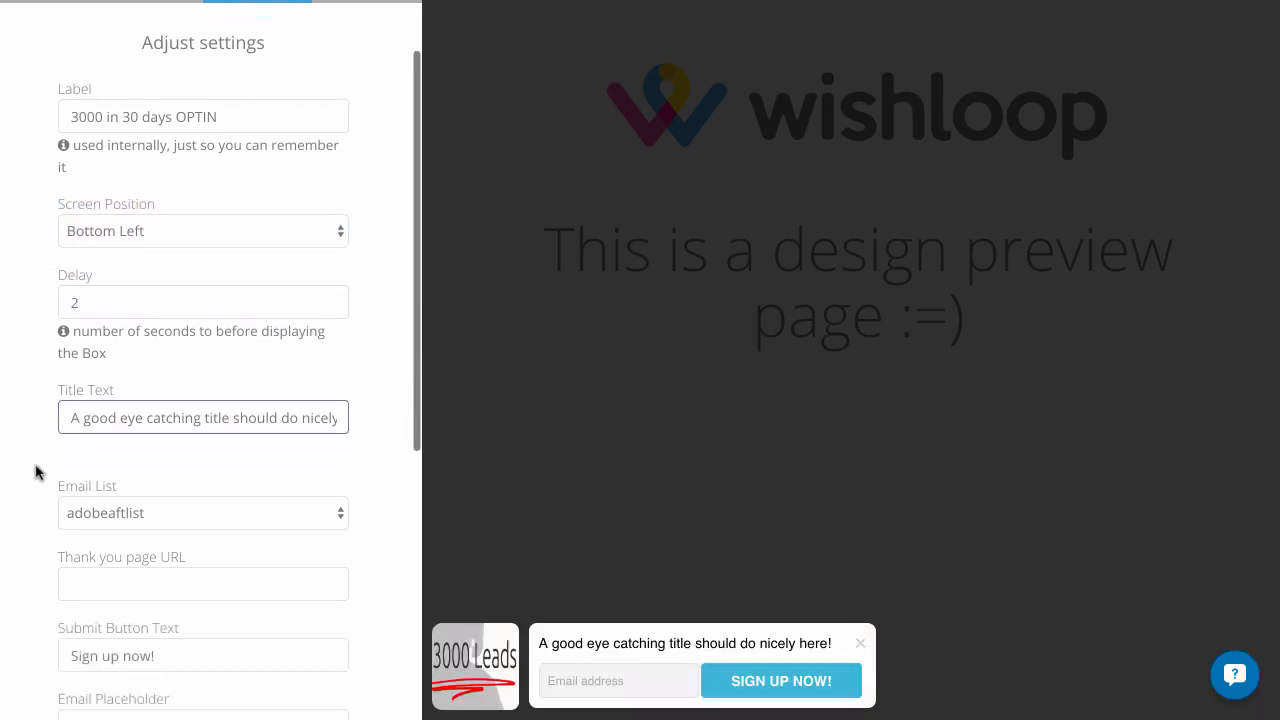
drag(69, 374, 377, 386)
text(Dow)
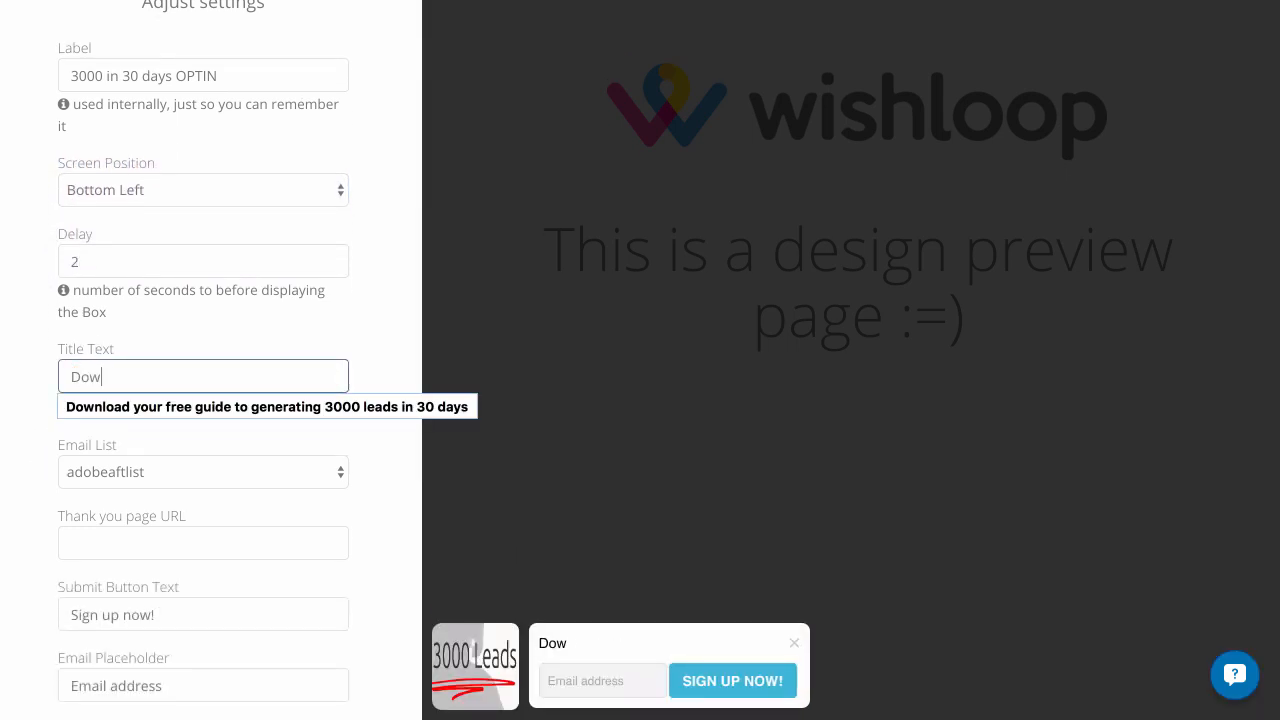
text(nload Instantly)
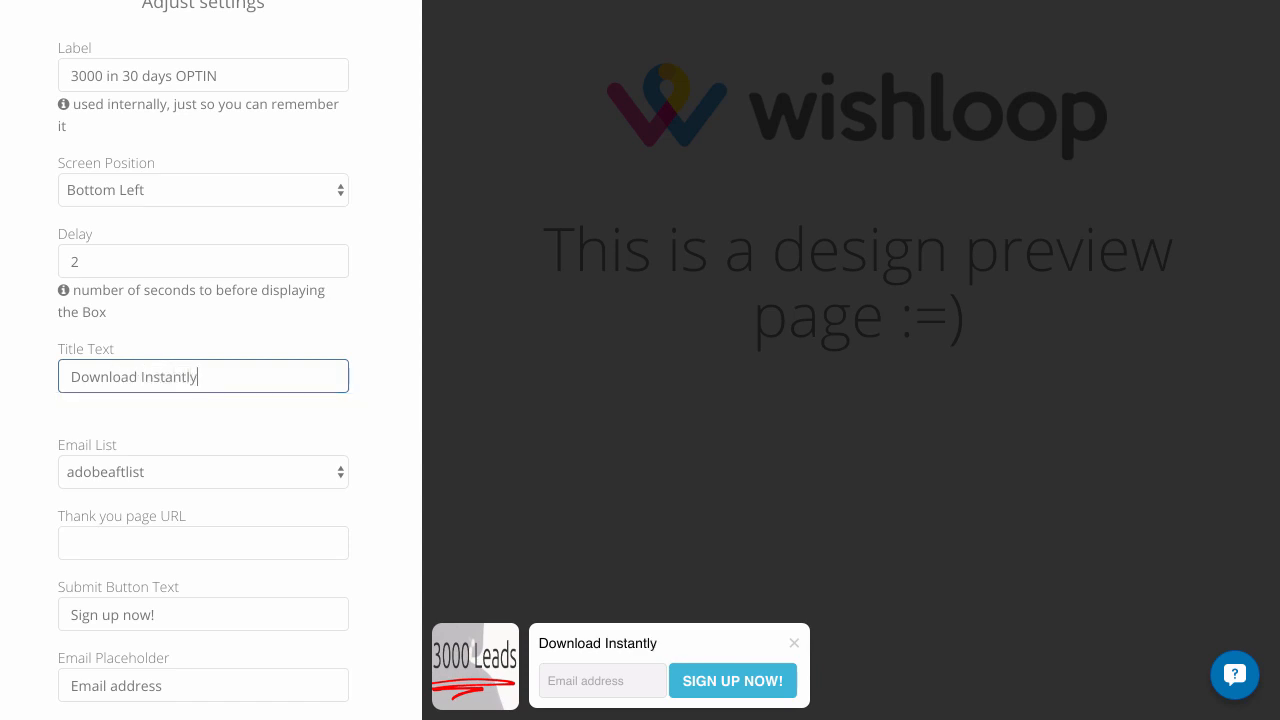
text( your guide to g)
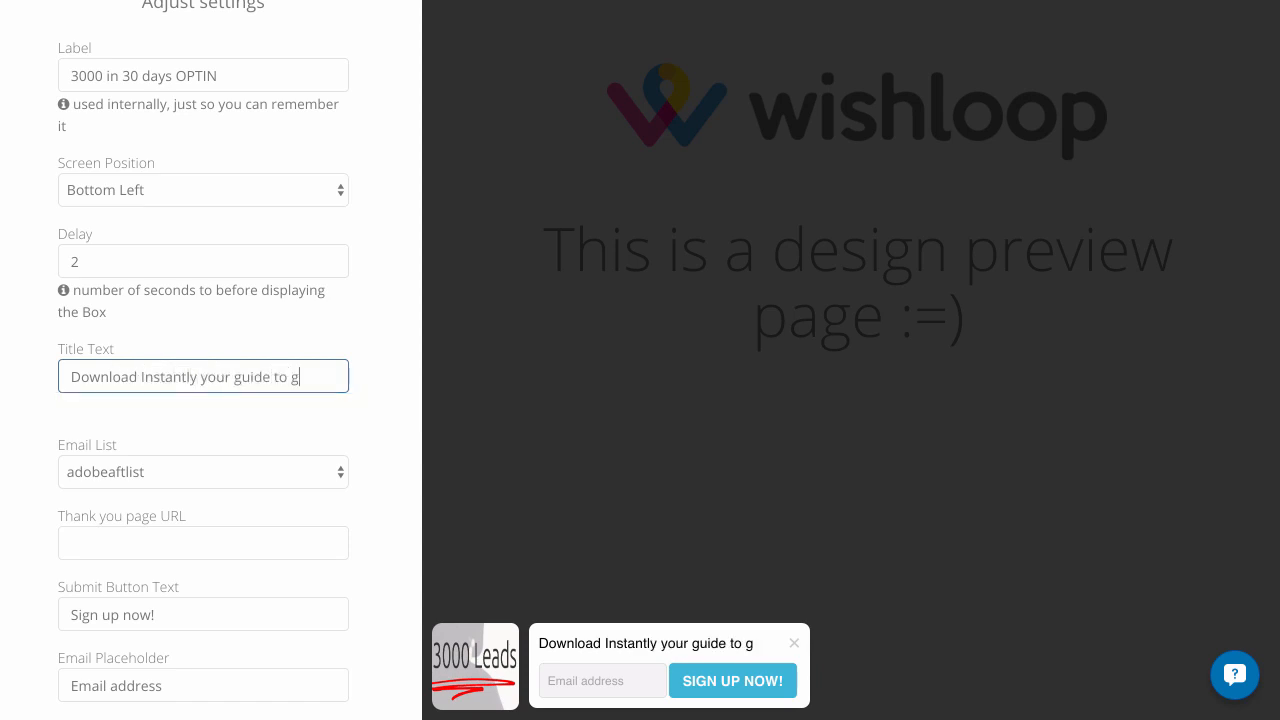
text(enerating 3000 )
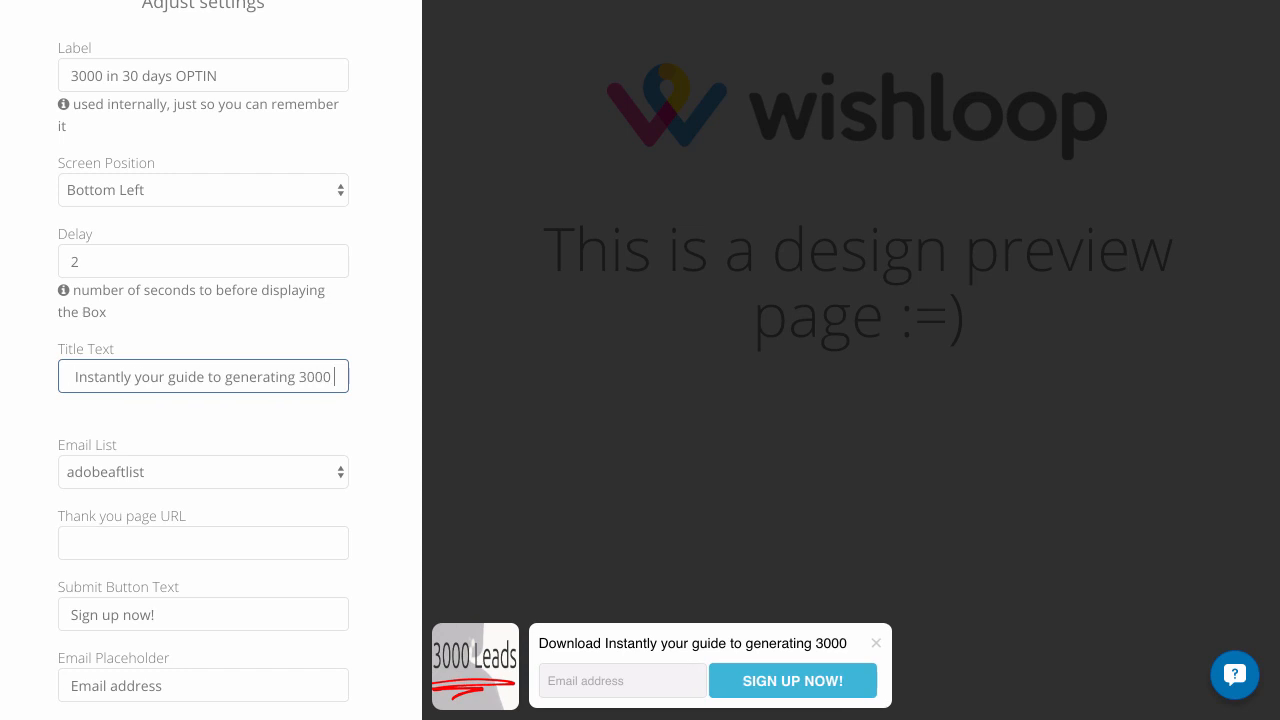
text(leads in 30 days)
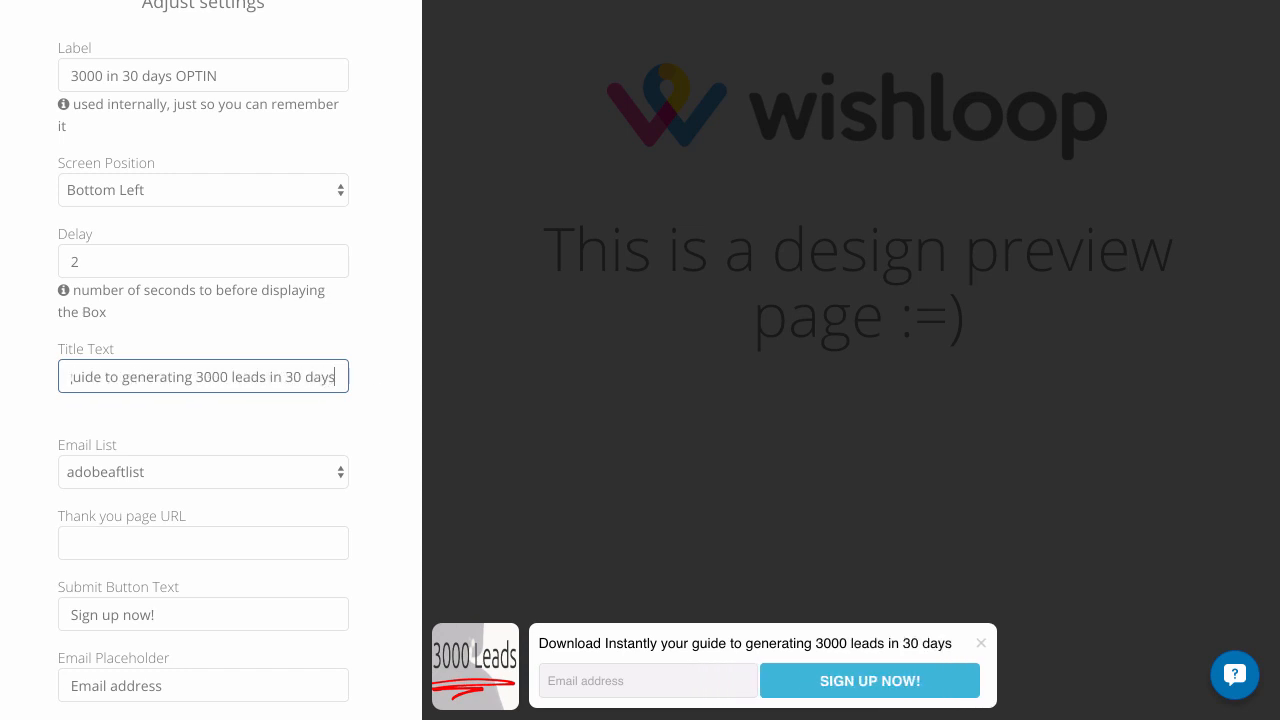
Examine the email lists available for the opt-in form, keeping adobeaftlist selected
click(216, 471)
click(230, 414)
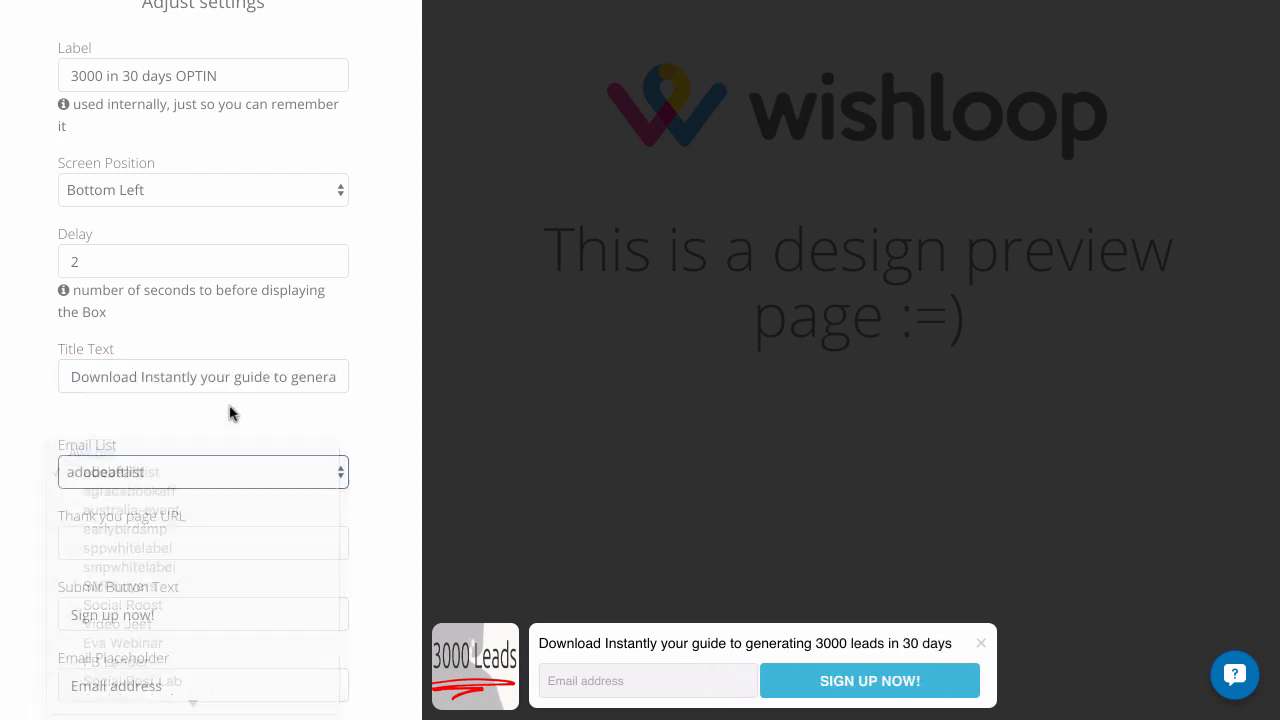
scroll(230, 411, down, 2)
scroll(230, 413, down, 1)
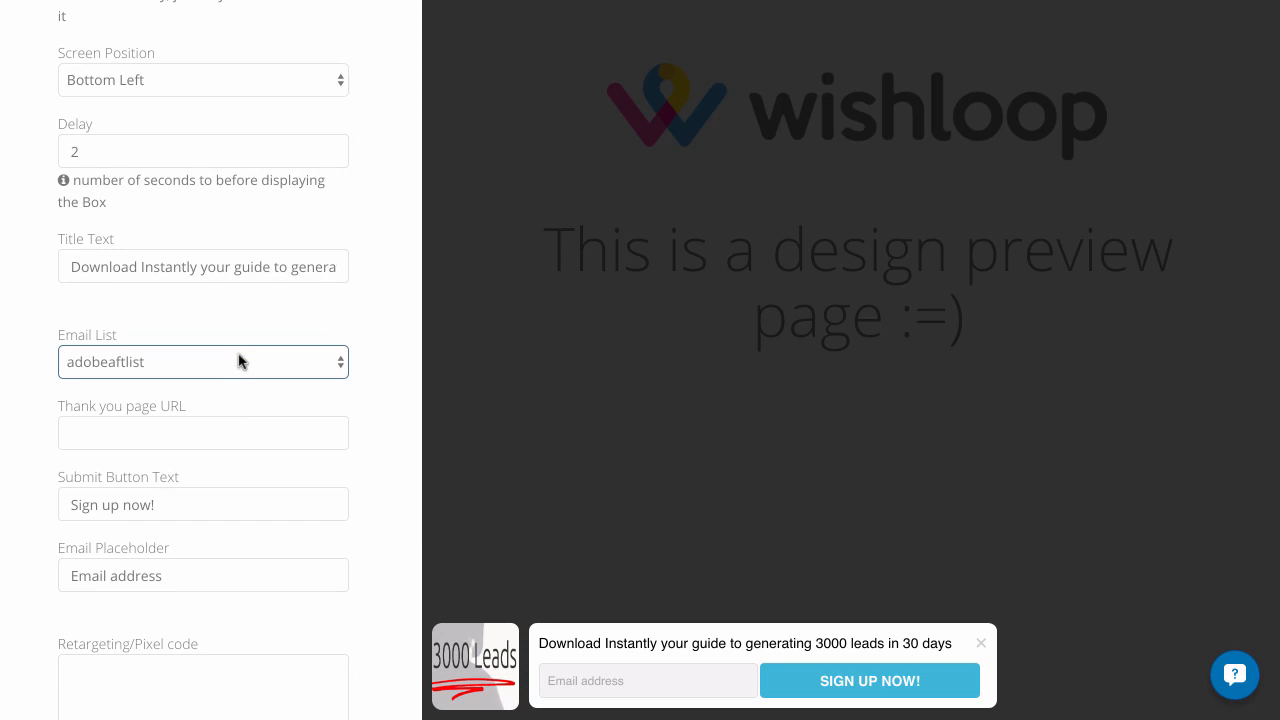
click(238, 361)
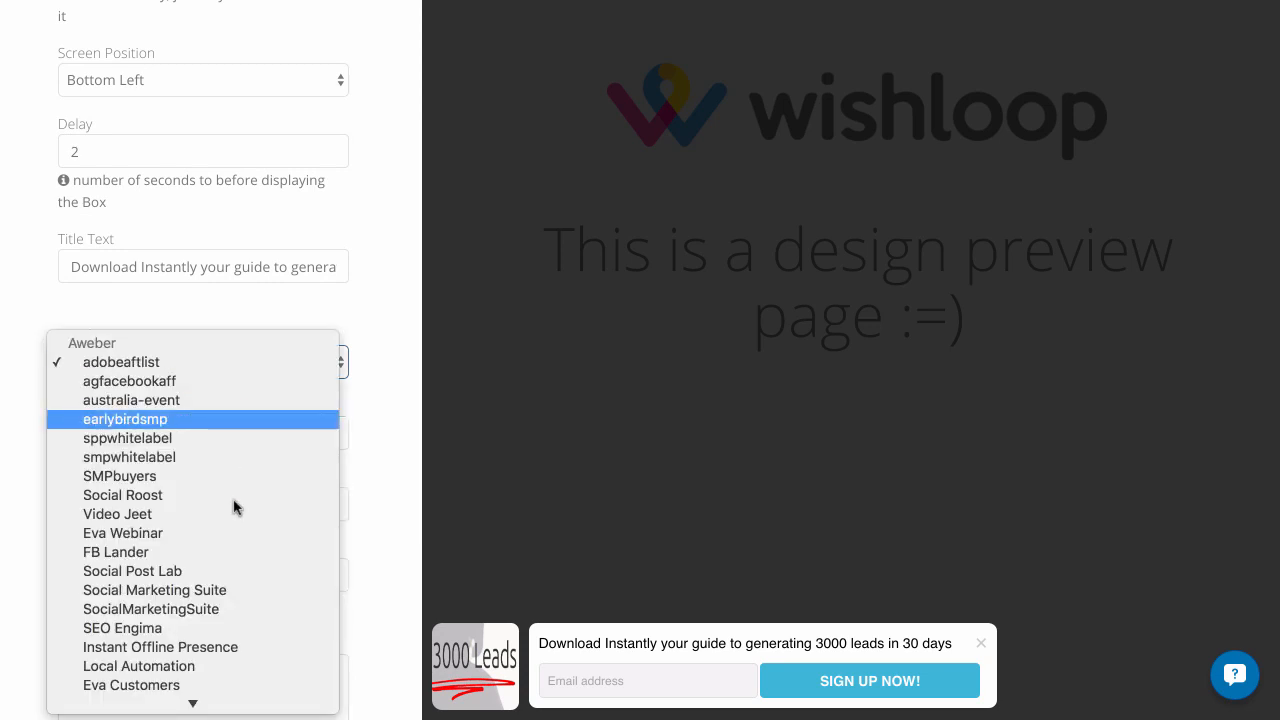
click(241, 370)
scroll(375, 415, down, 2)
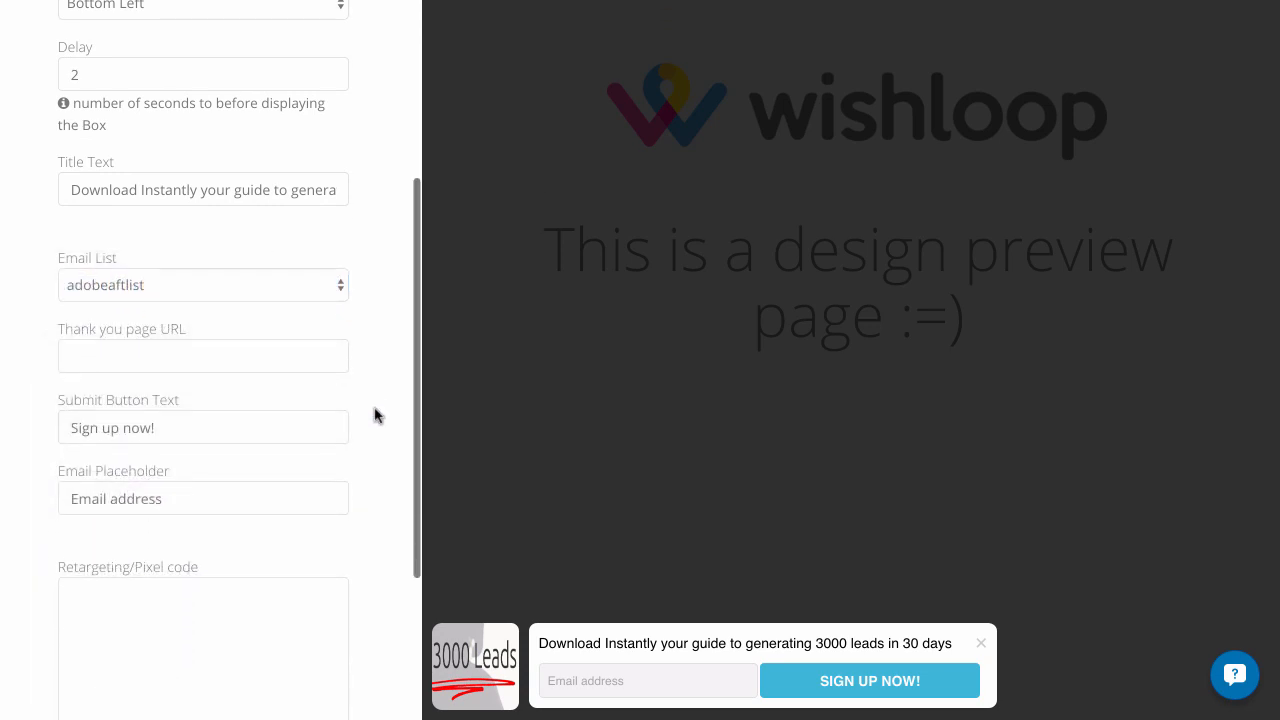
scroll(375, 415, down, 1)
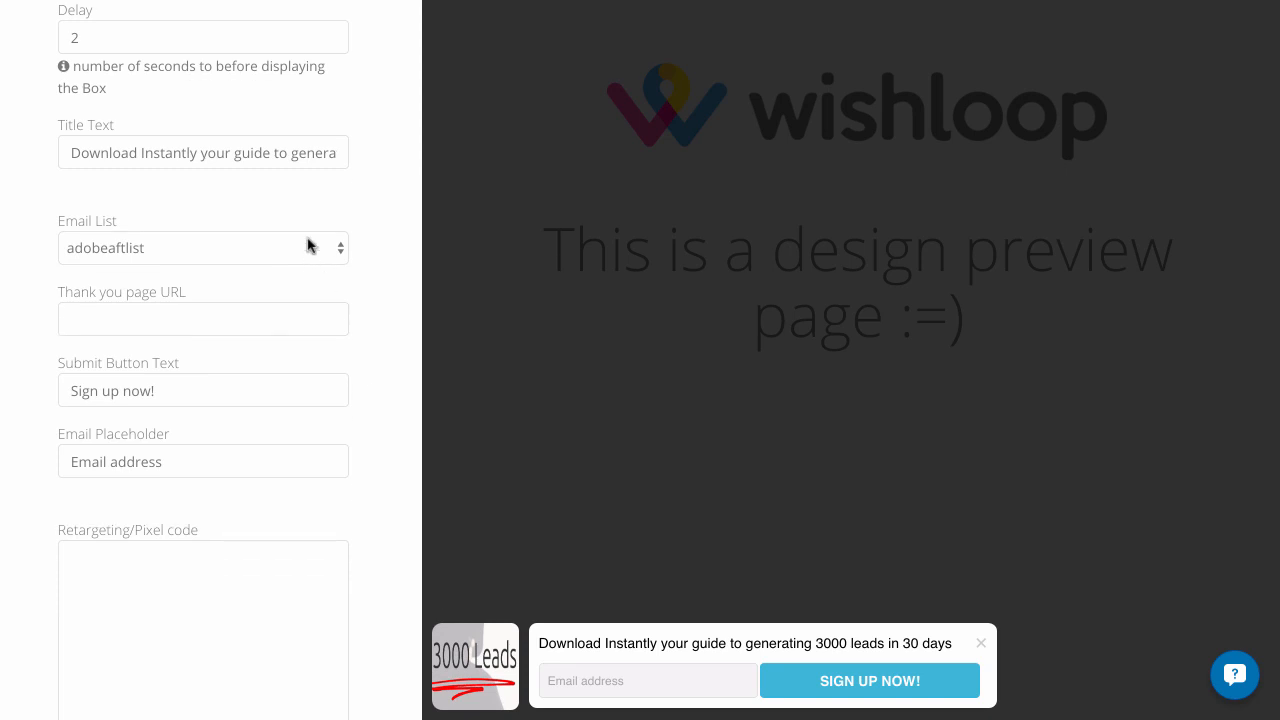
click(286, 312)
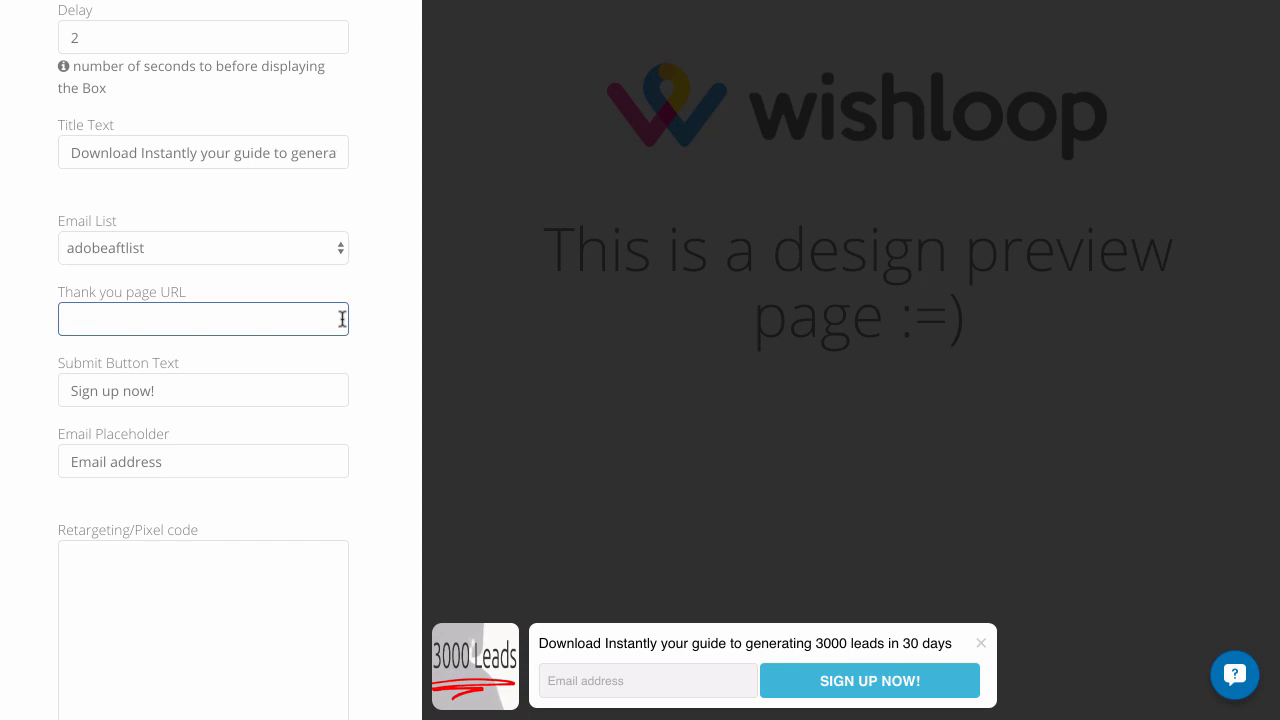
scroll(383, 325, down, 1)
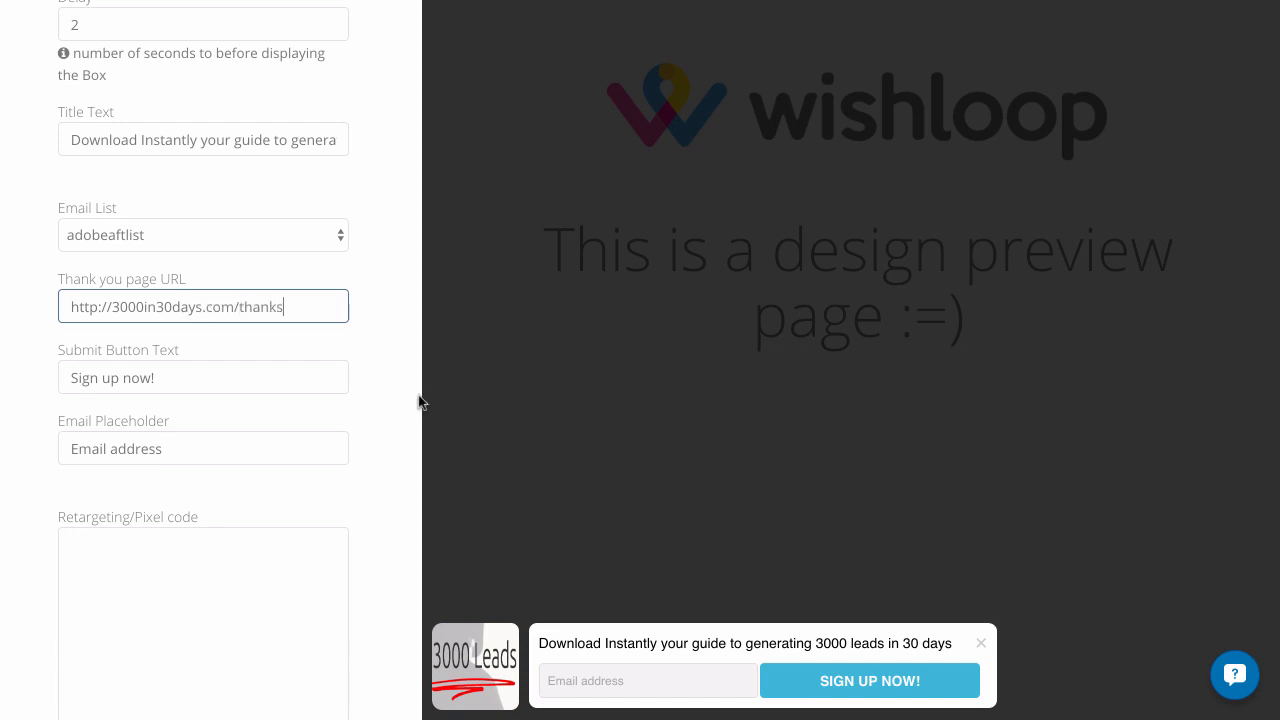
Change the opt-in form's submit button text to "Download Now"
scroll(300, 362, down, 1)
drag(283, 354, 6, 354)
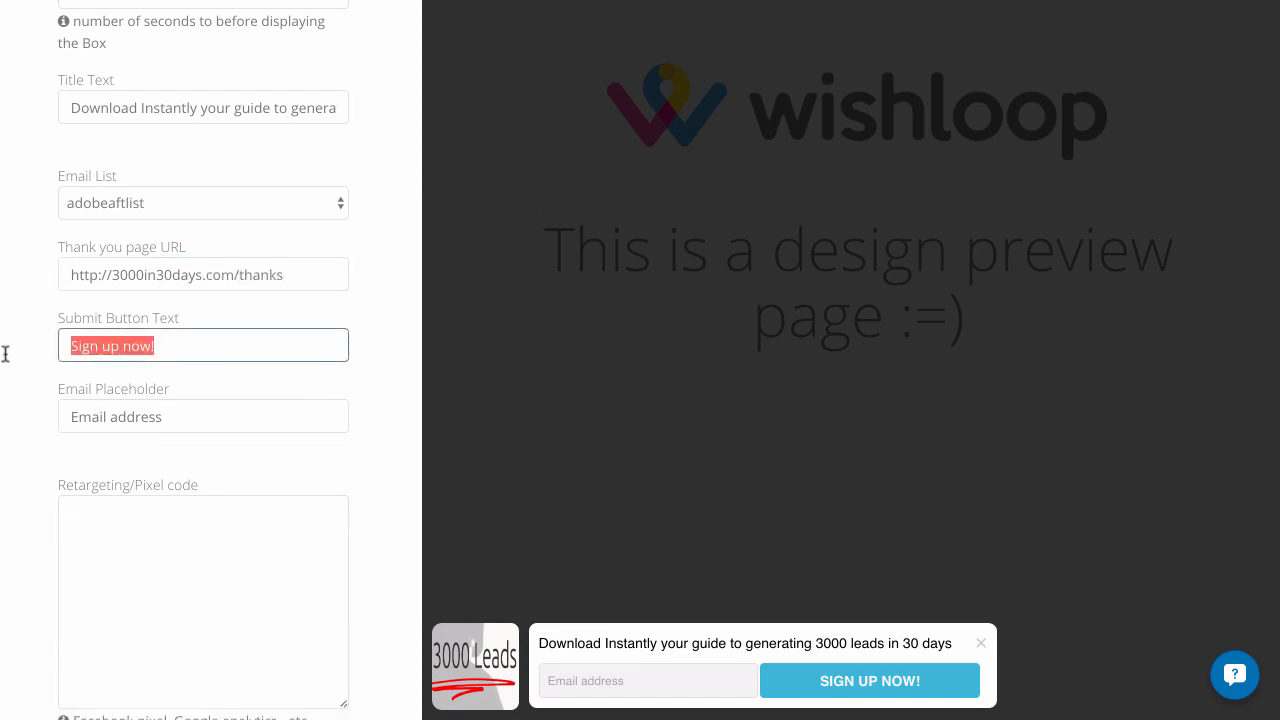
text(Download N)
text(ow)
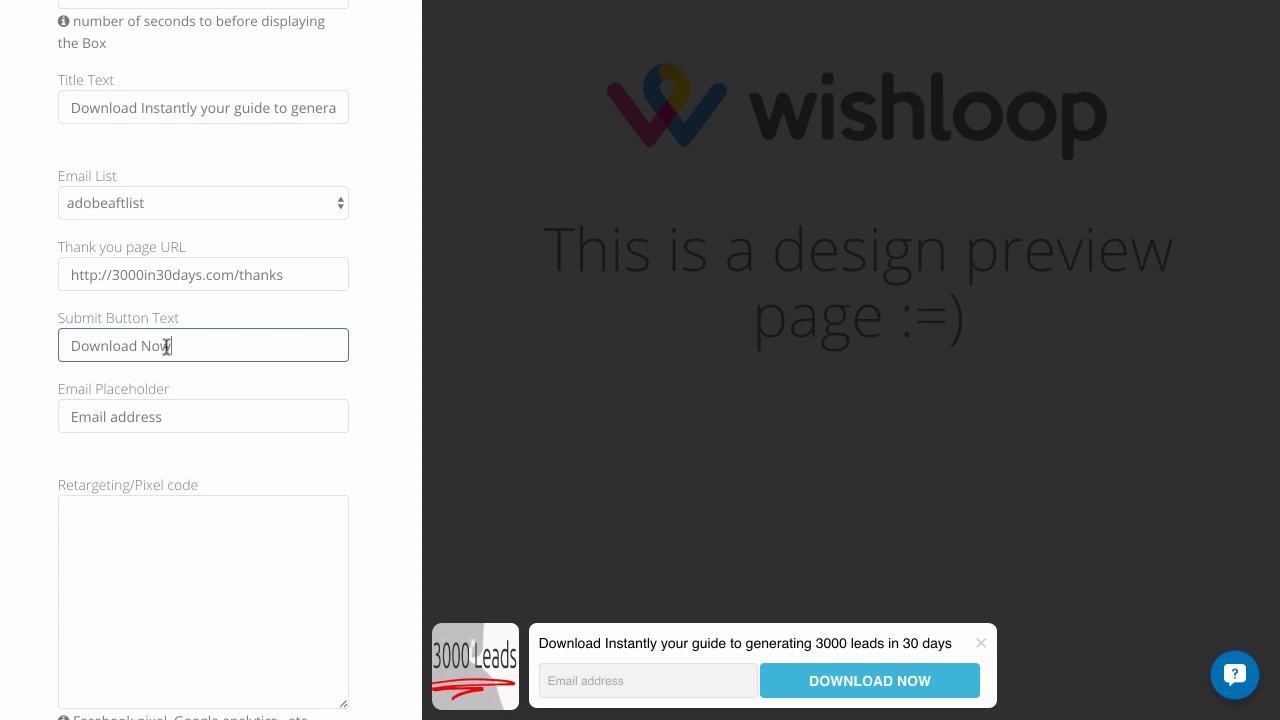
Replace the email field's placeholder text with a sample email address
scroll(297, 352, down, 1)
click(254, 366)
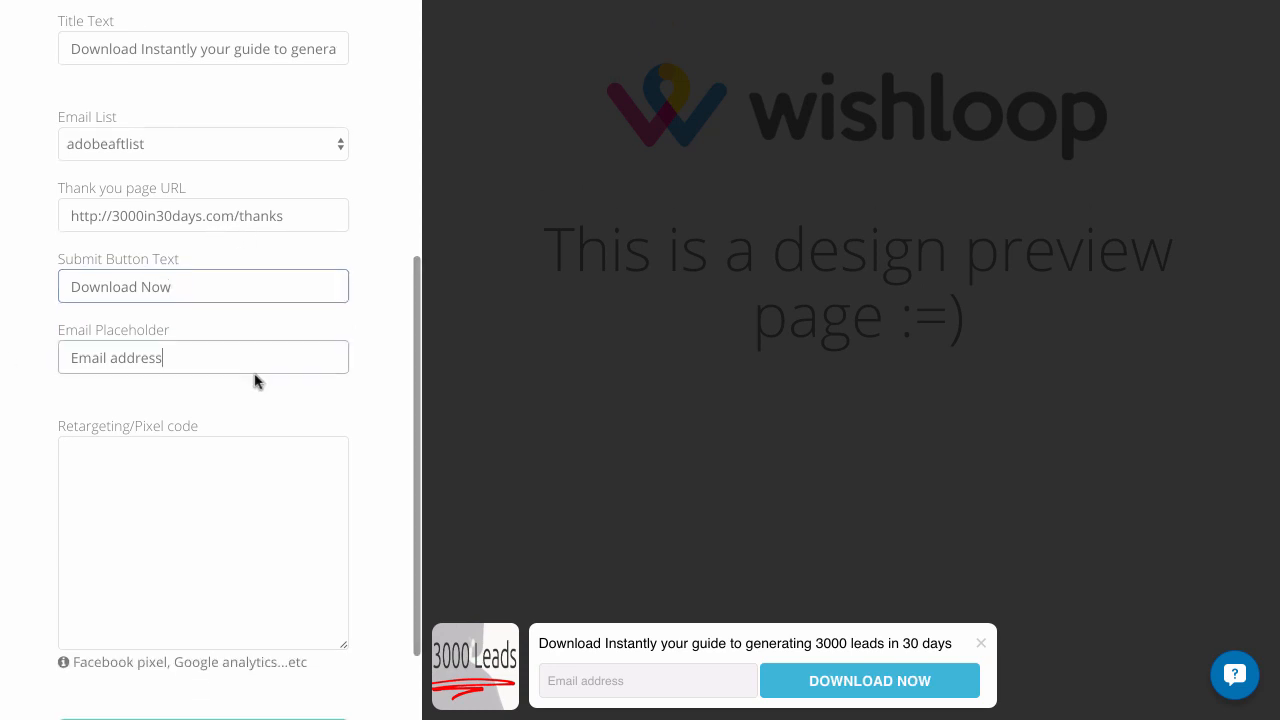
drag(189, 357, 73, 357)
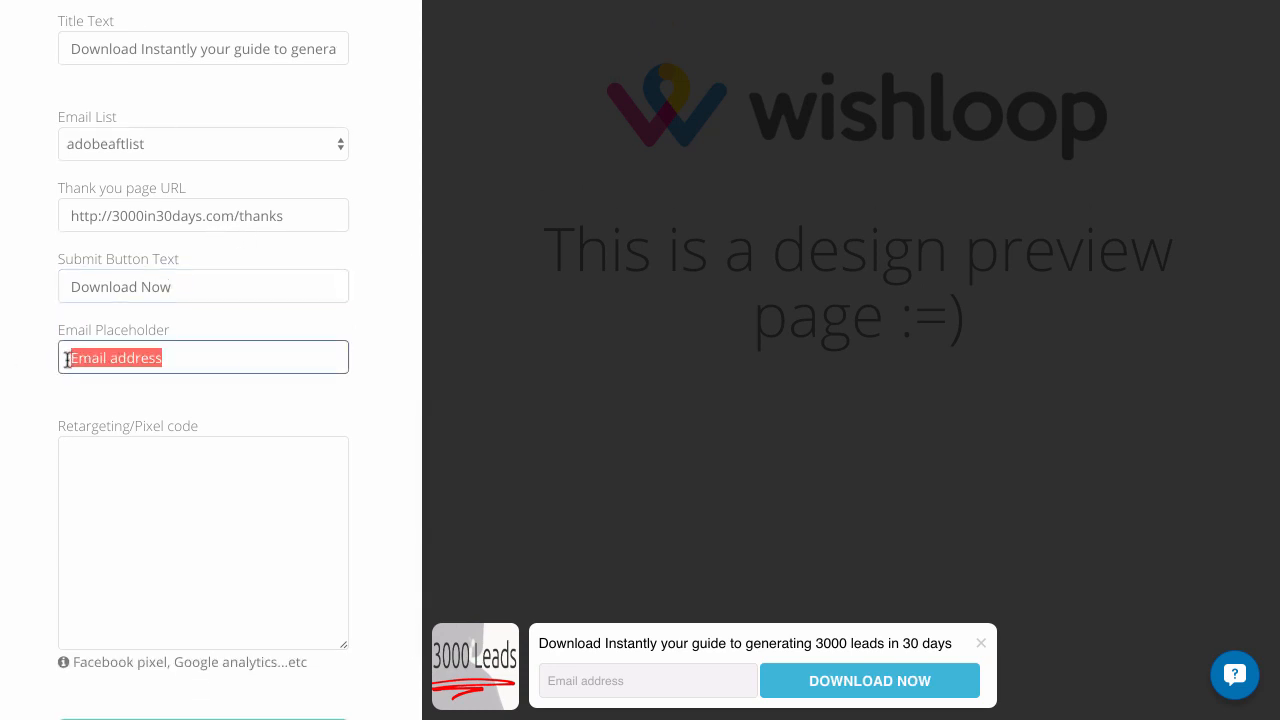
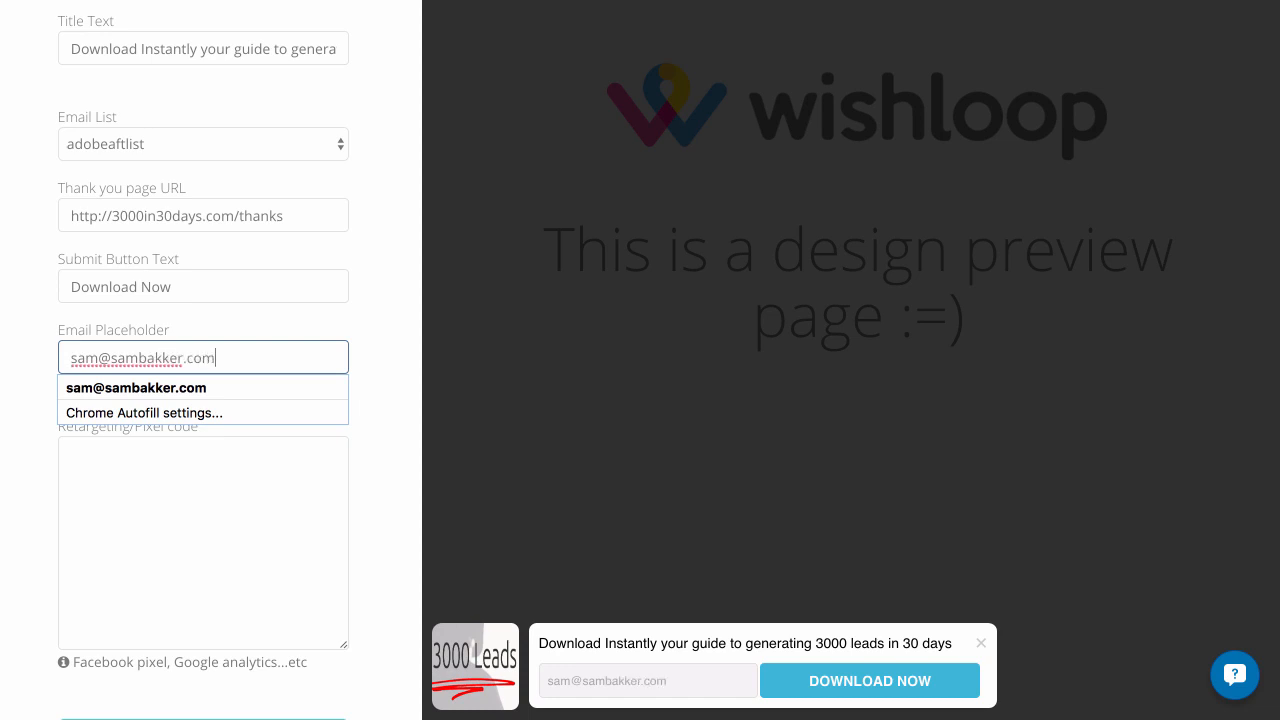
click(123, 511)
Continue from the box settings to its styling and set the style to One Piece
scroll(123, 511, down, 2)
click(232, 641)
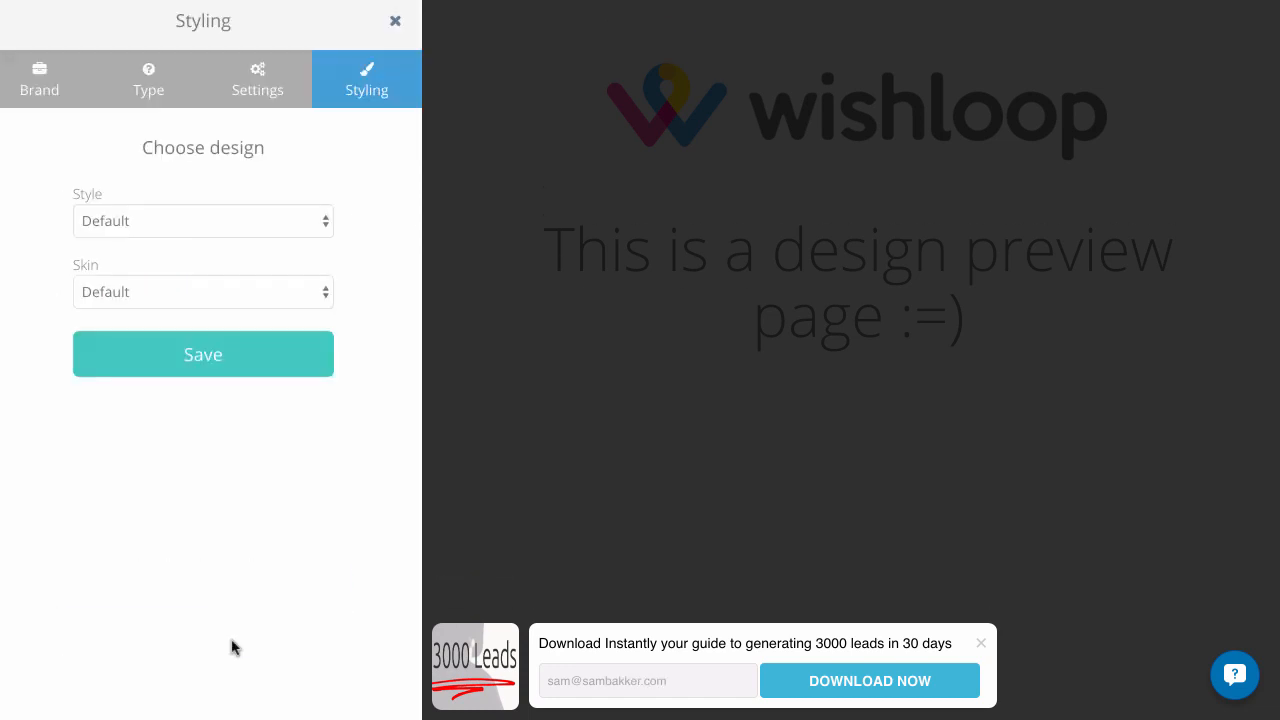
click(222, 219)
click(217, 257)
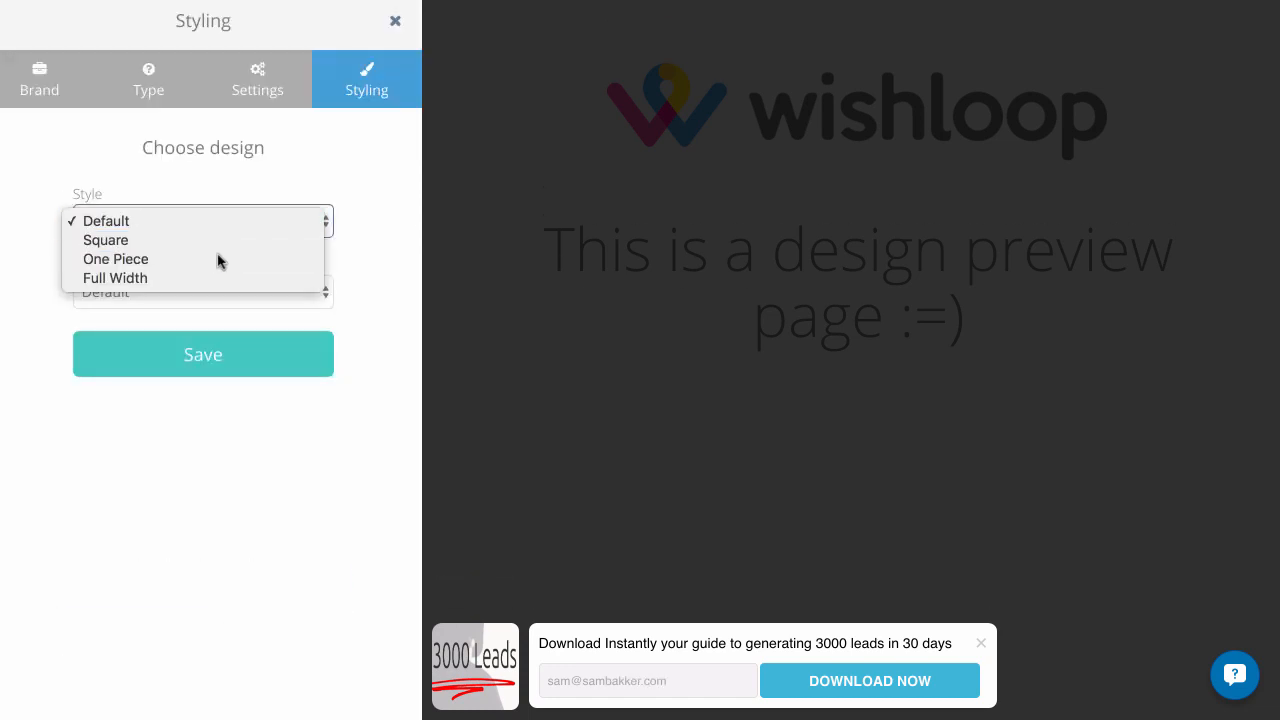
Try the Dreams skin on the box and settle on the Emokid skin
click(218, 294)
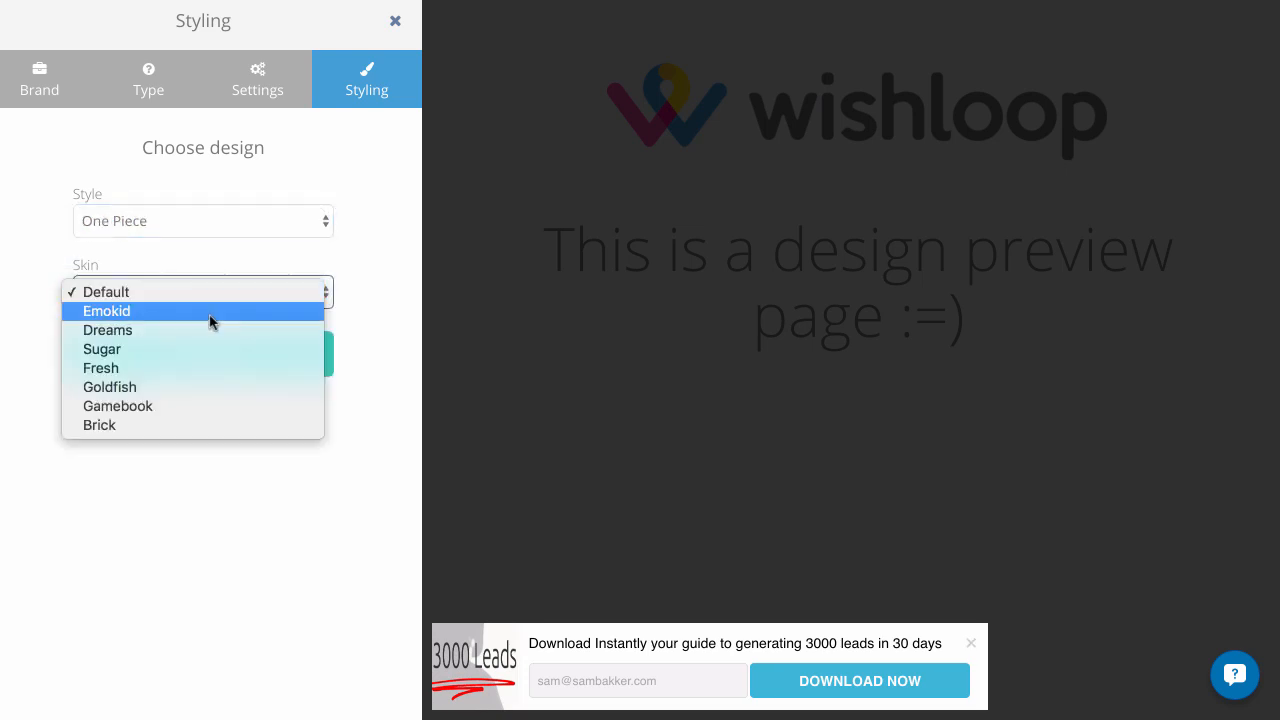
click(201, 332)
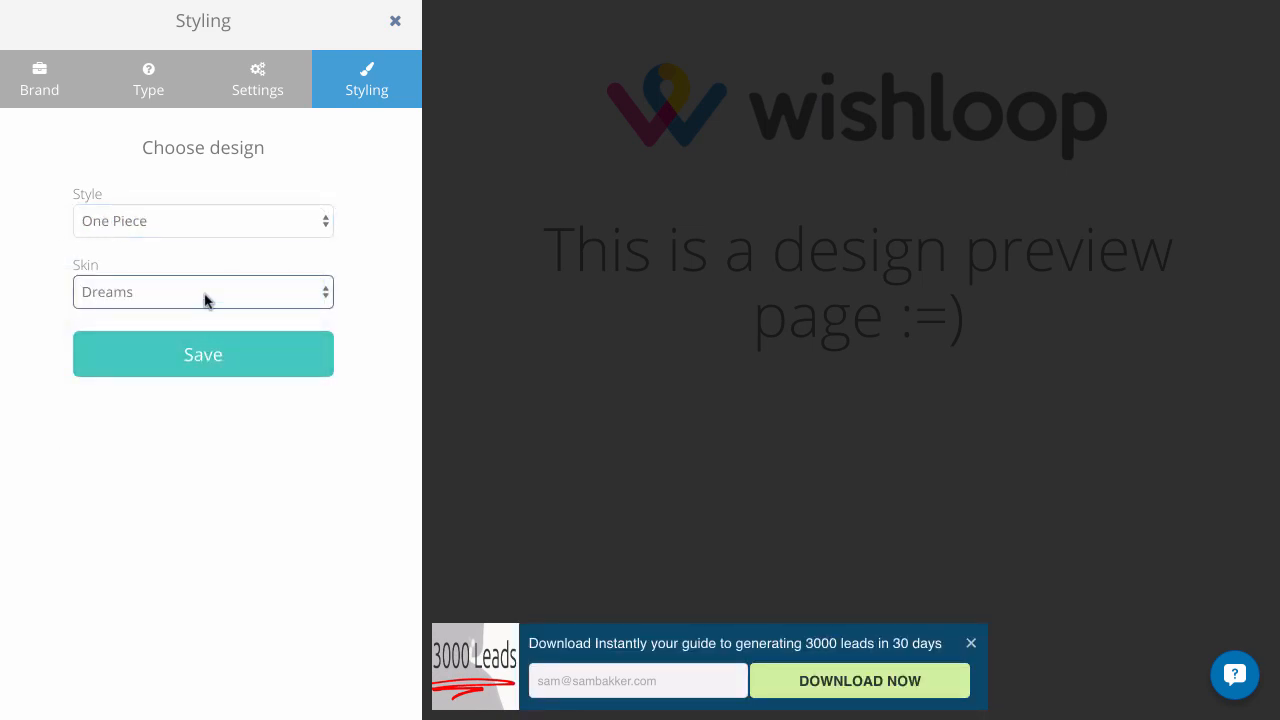
click(205, 295)
click(199, 283)
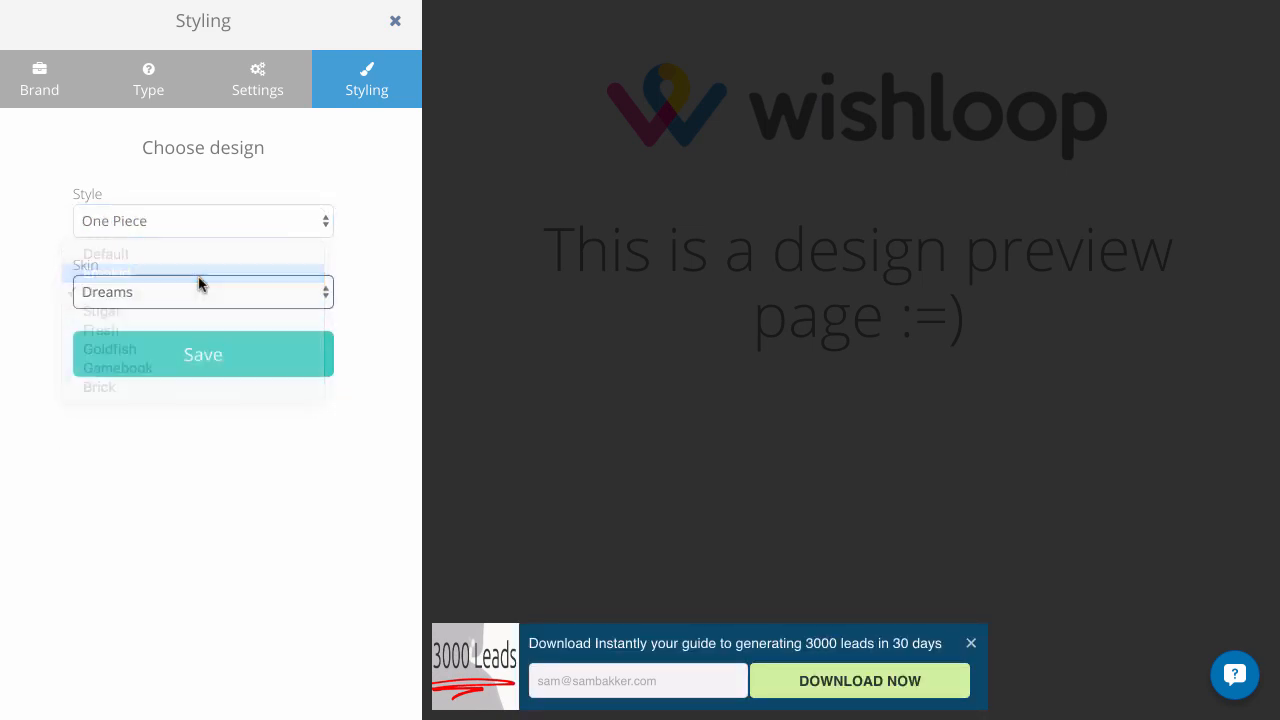
Save the opt-in box and start a new SpeedLeads campaign named "3000 in 30 days OPTIN"
click(272, 355)
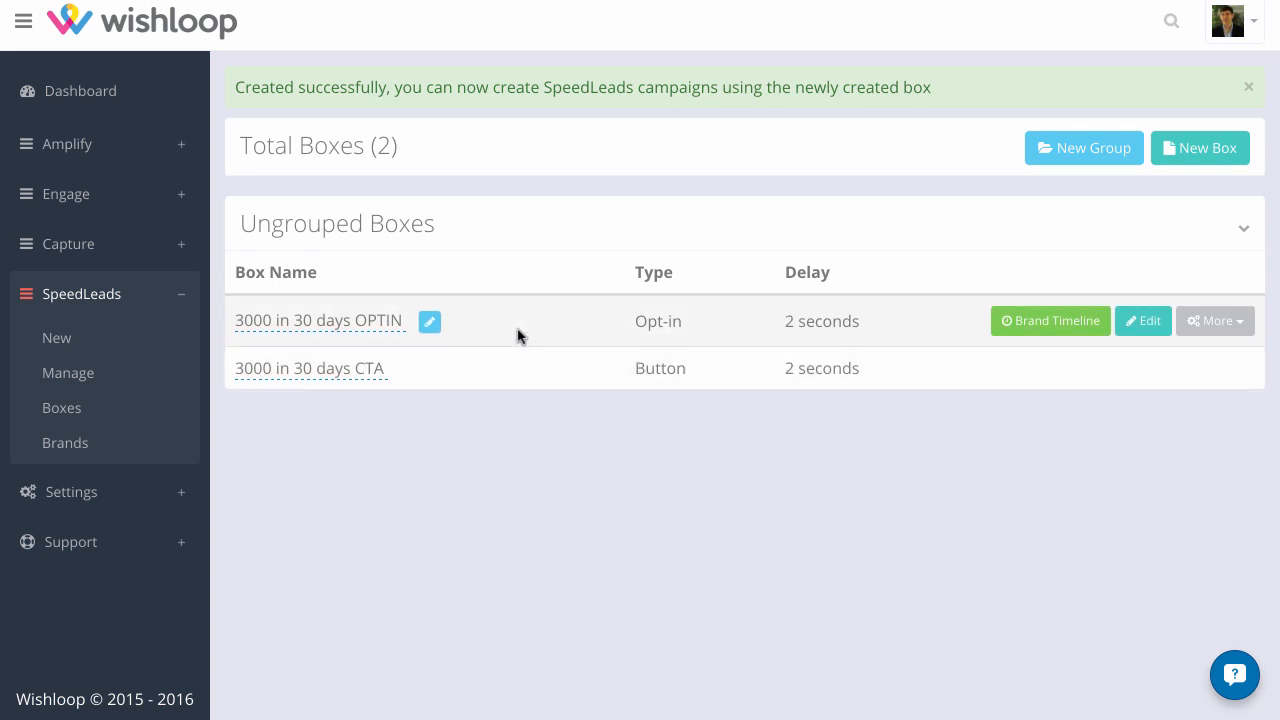
click(64, 372)
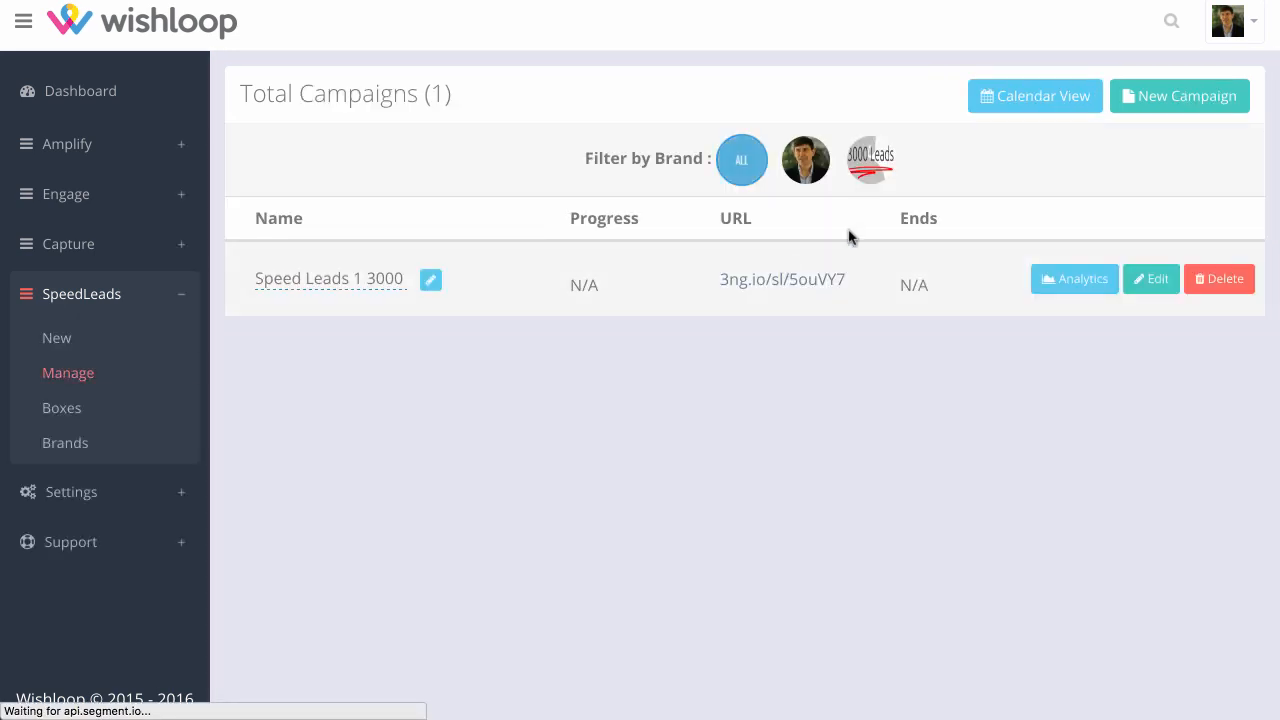
click(1208, 104)
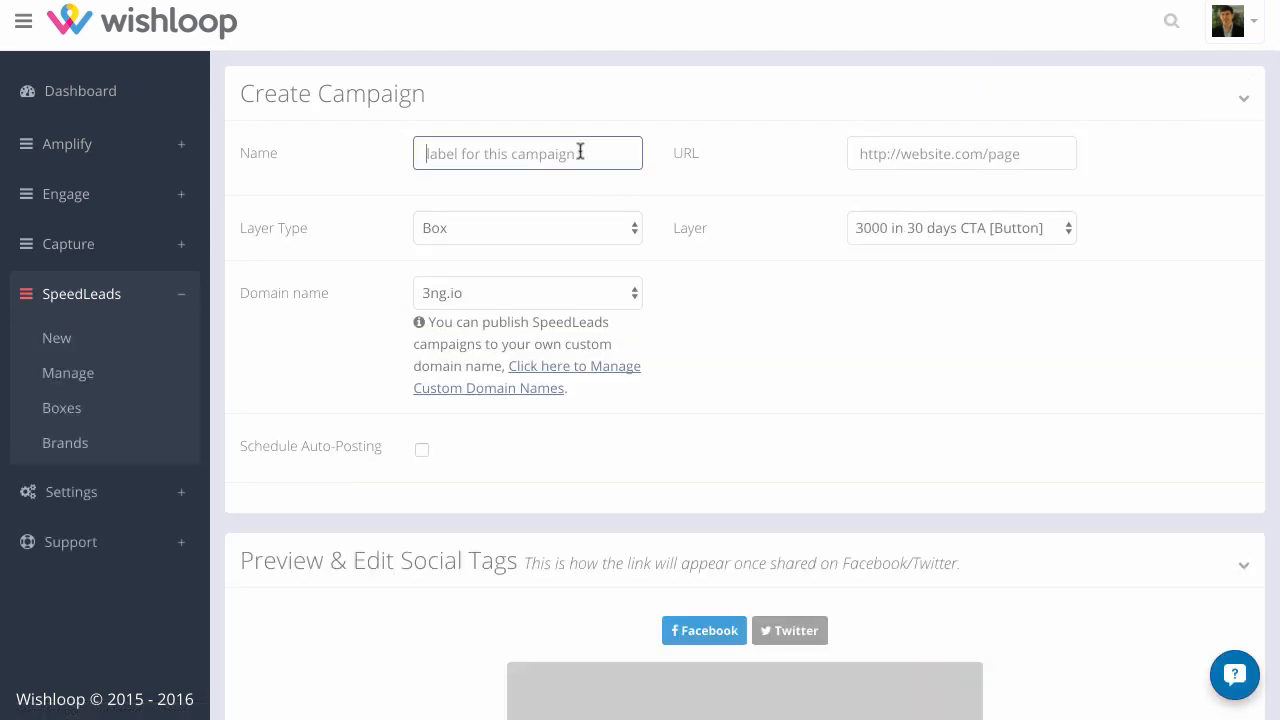
text(3000)
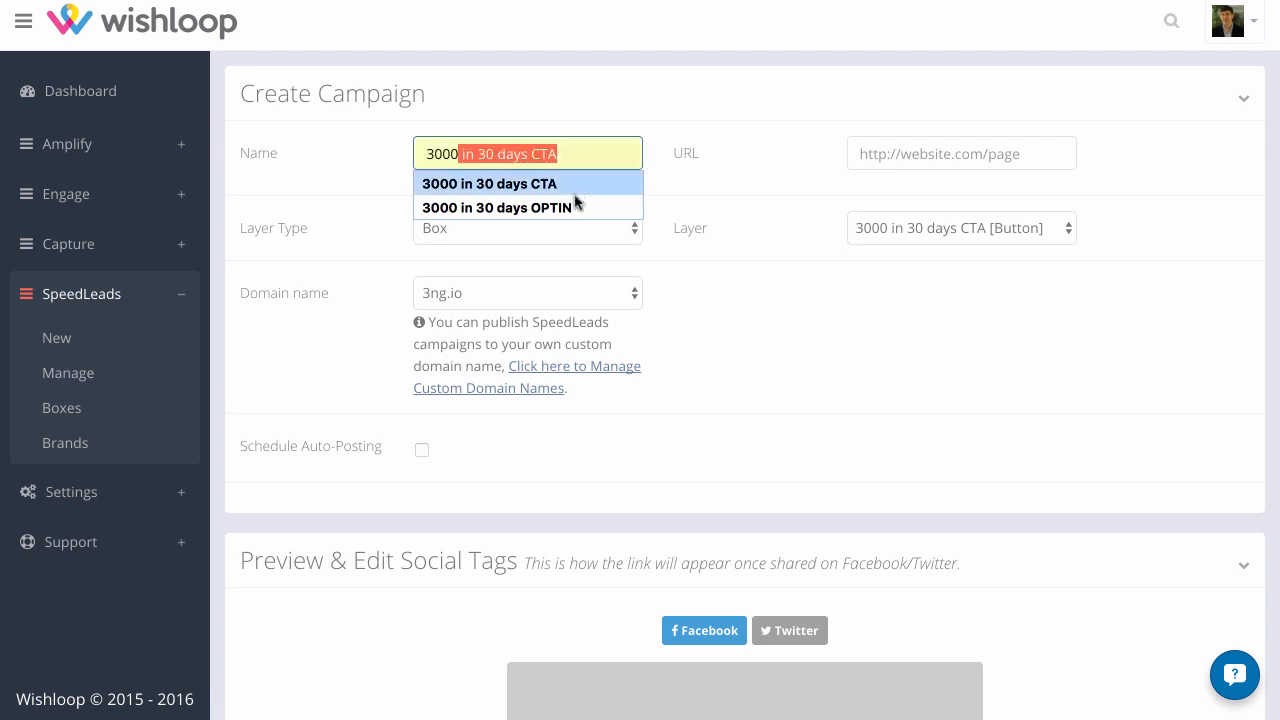
click(574, 207)
click(910, 157)
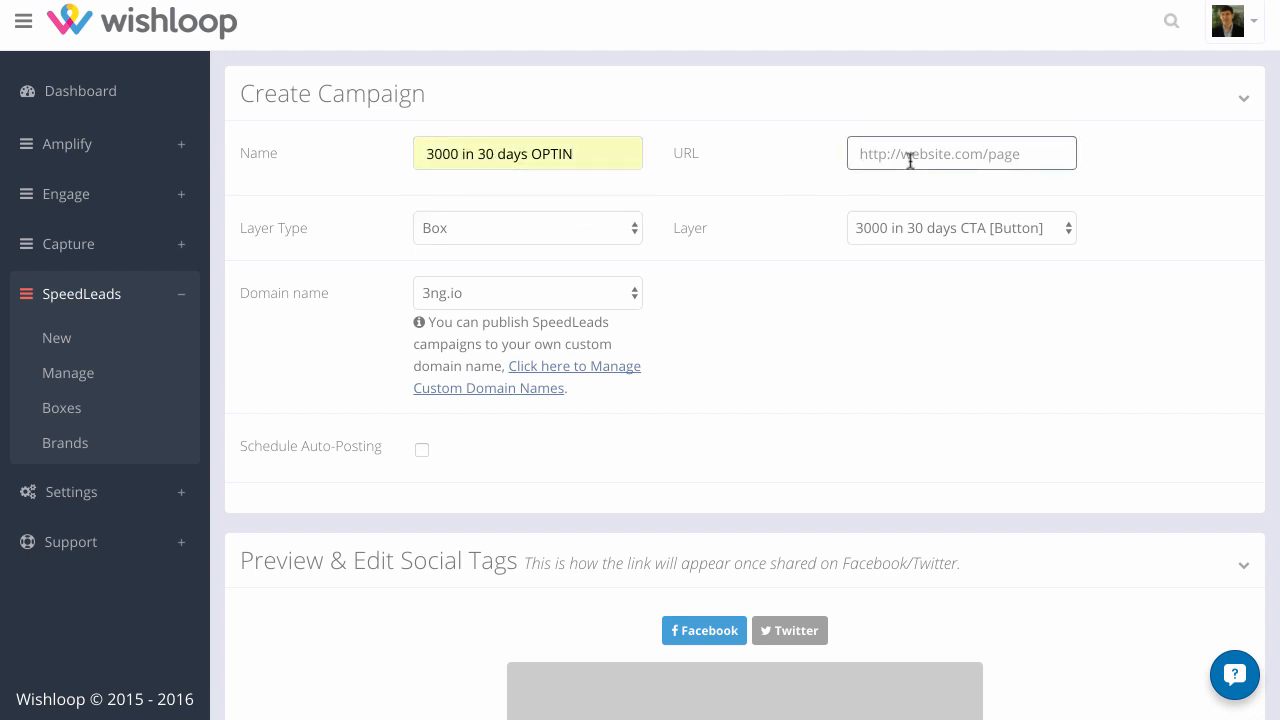
text(http://)
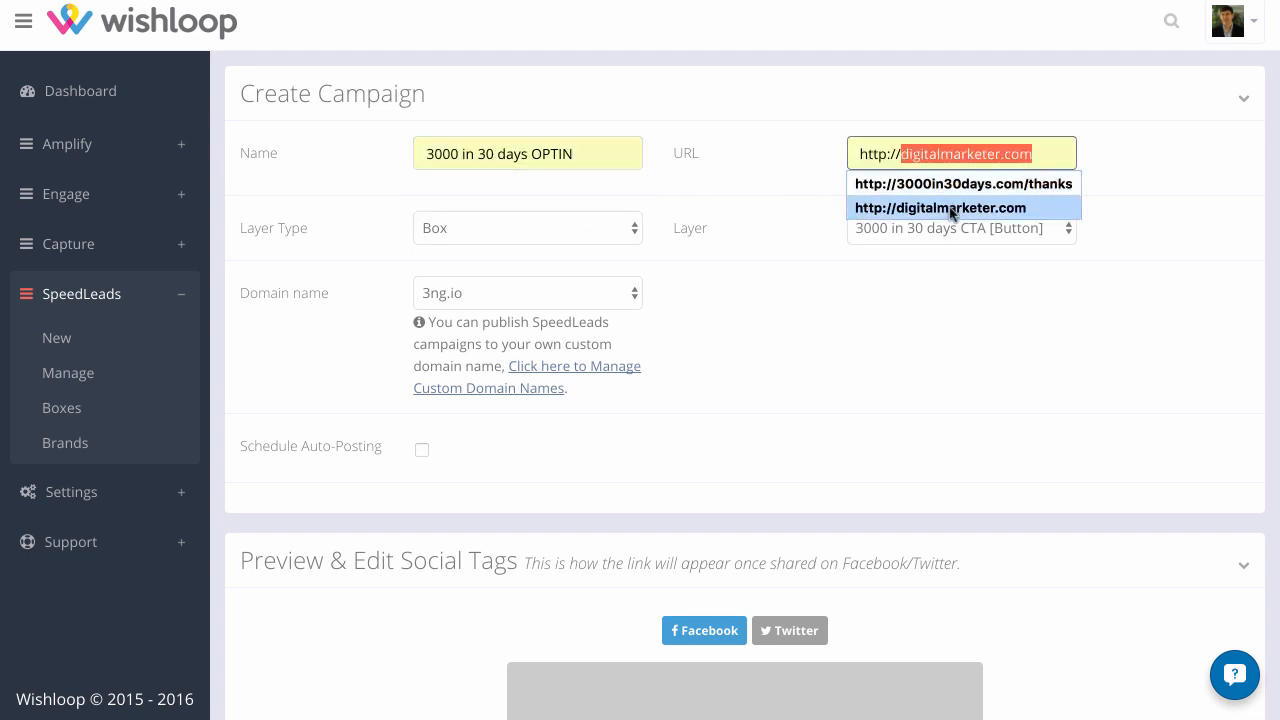
text(cnn.com)
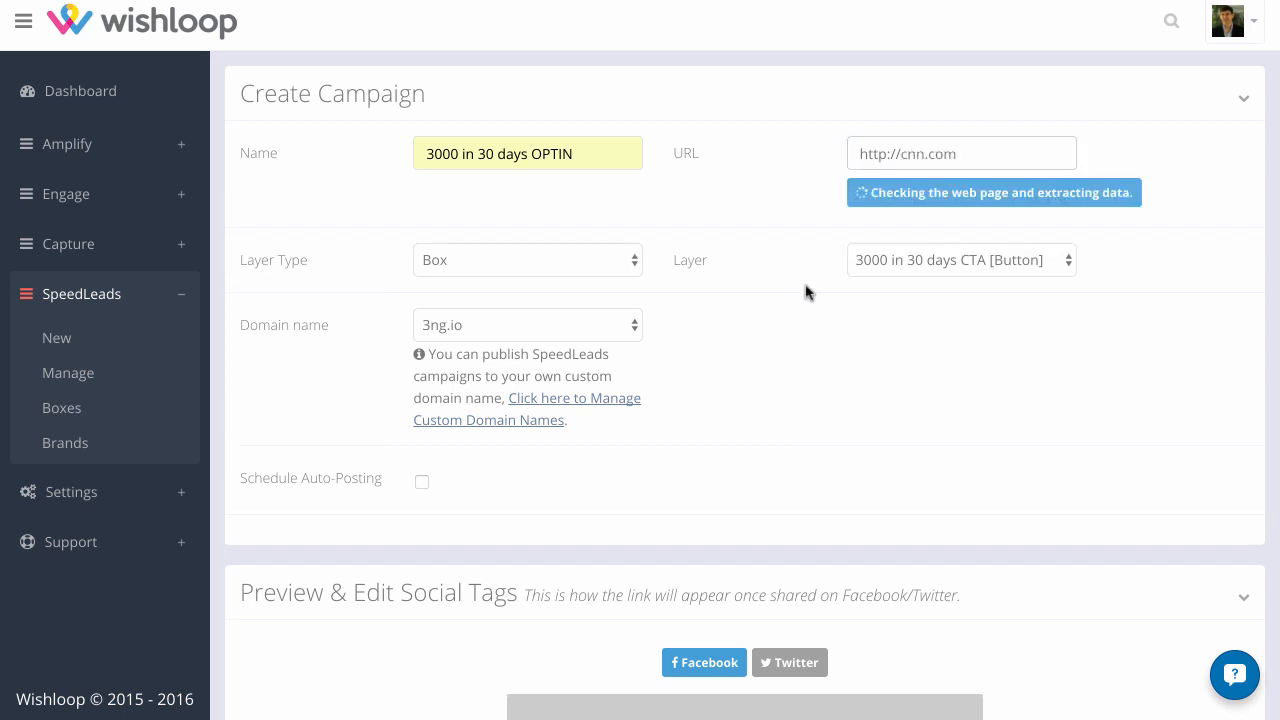
Assign the 3000 in 30 days OPTIN [Opt-in] layer to the campaign, keeping Box as the layer type
click(973, 262)
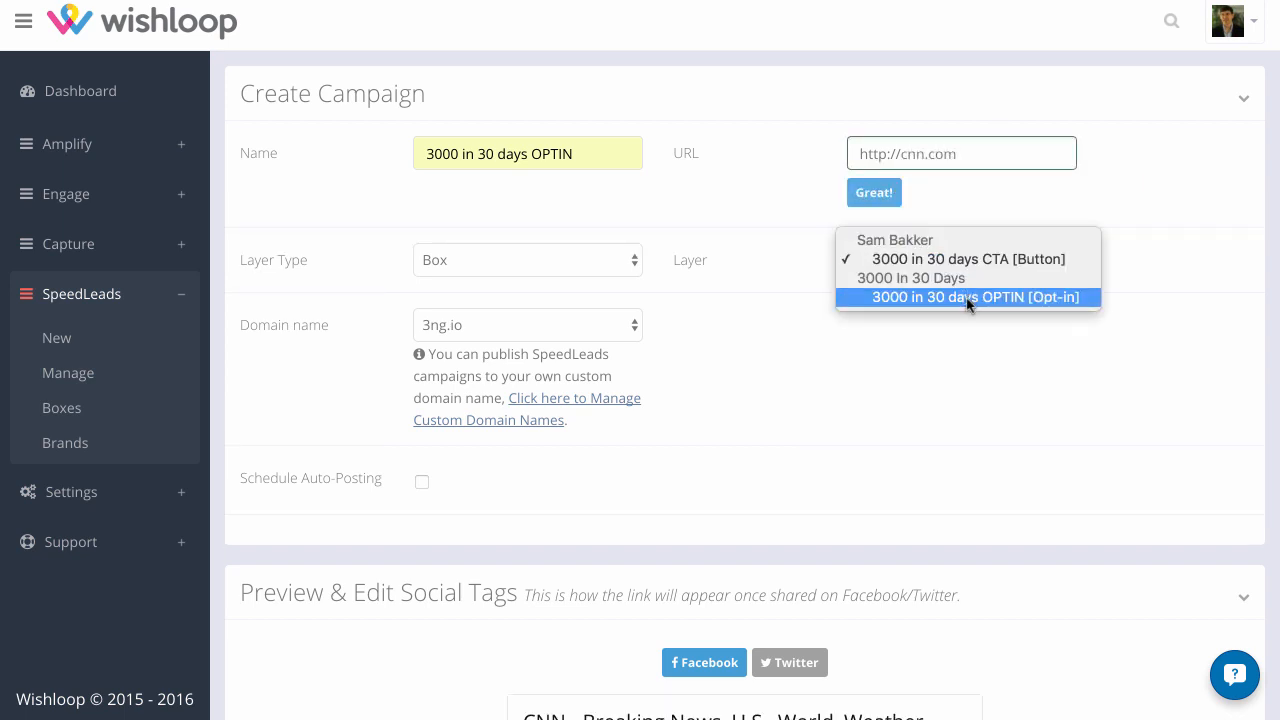
click(967, 297)
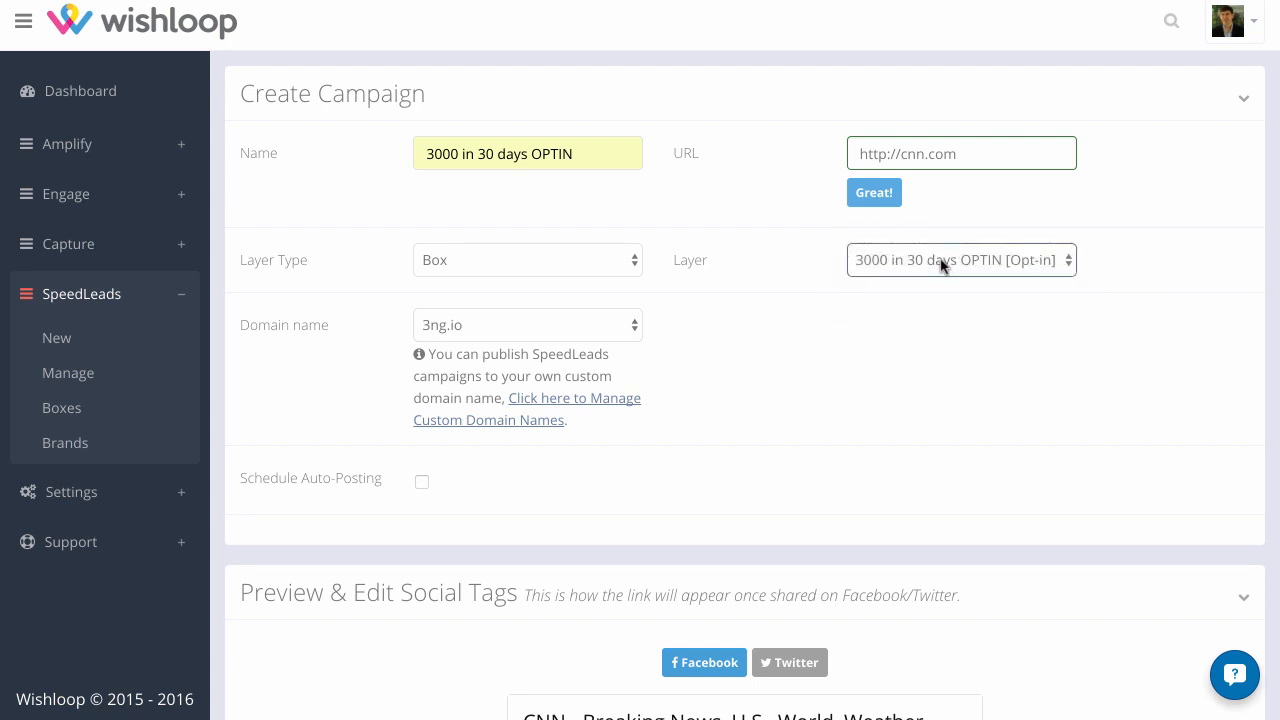
click(976, 263)
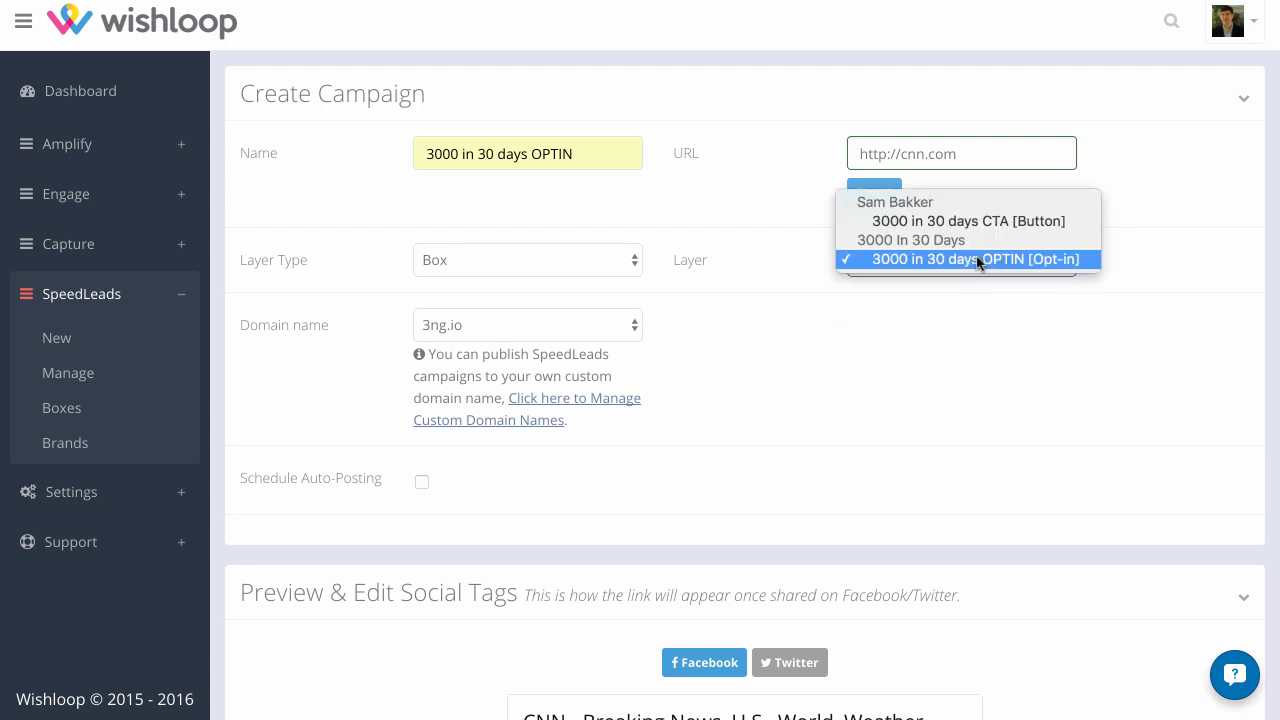
click(982, 262)
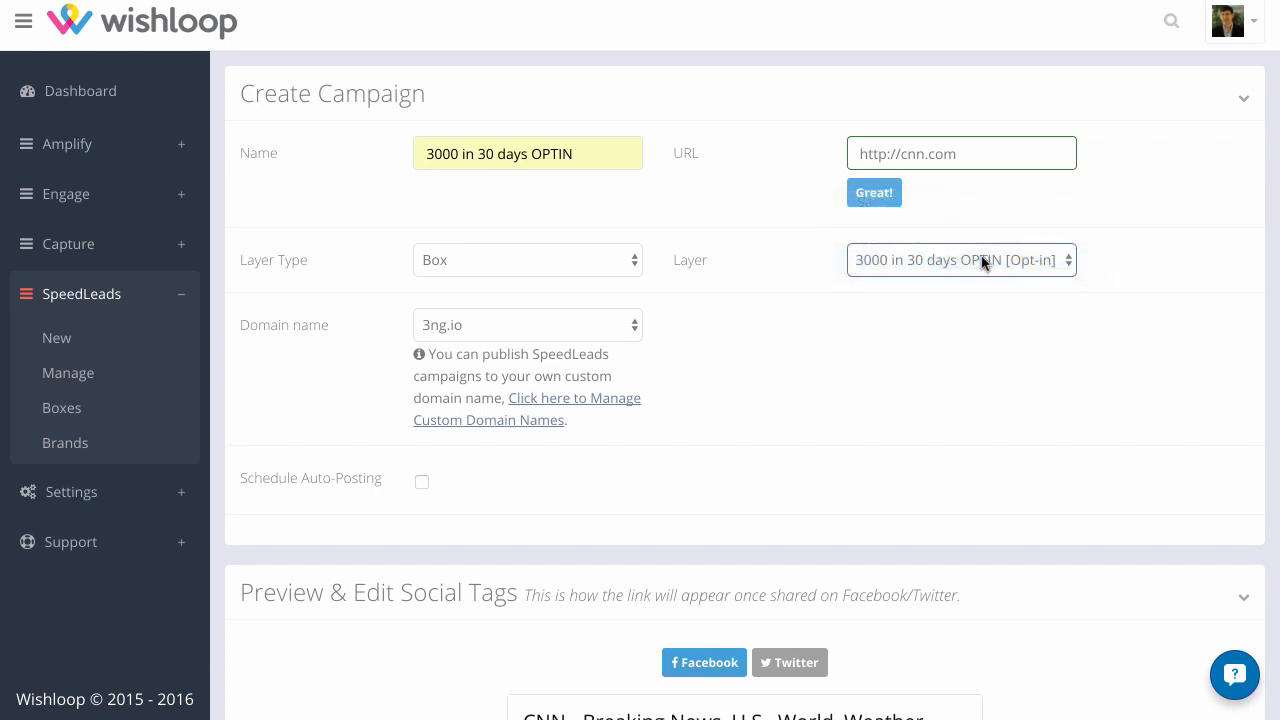
click(564, 274)
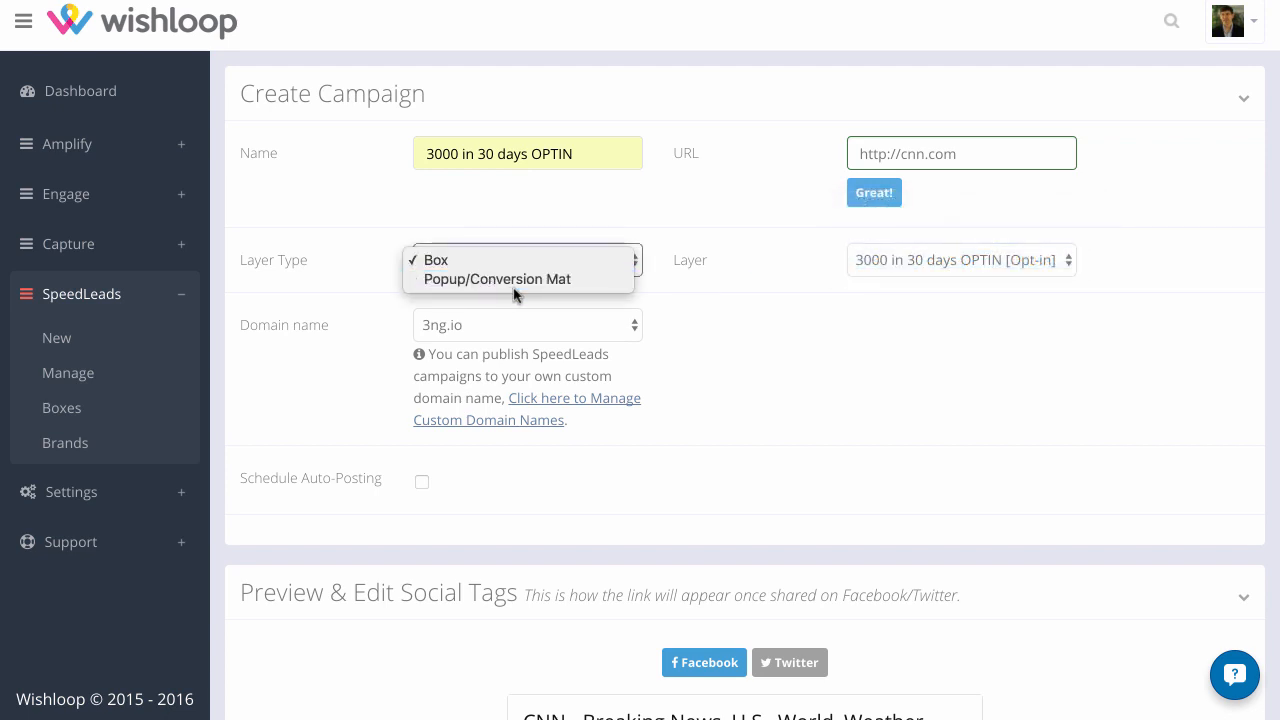
click(733, 304)
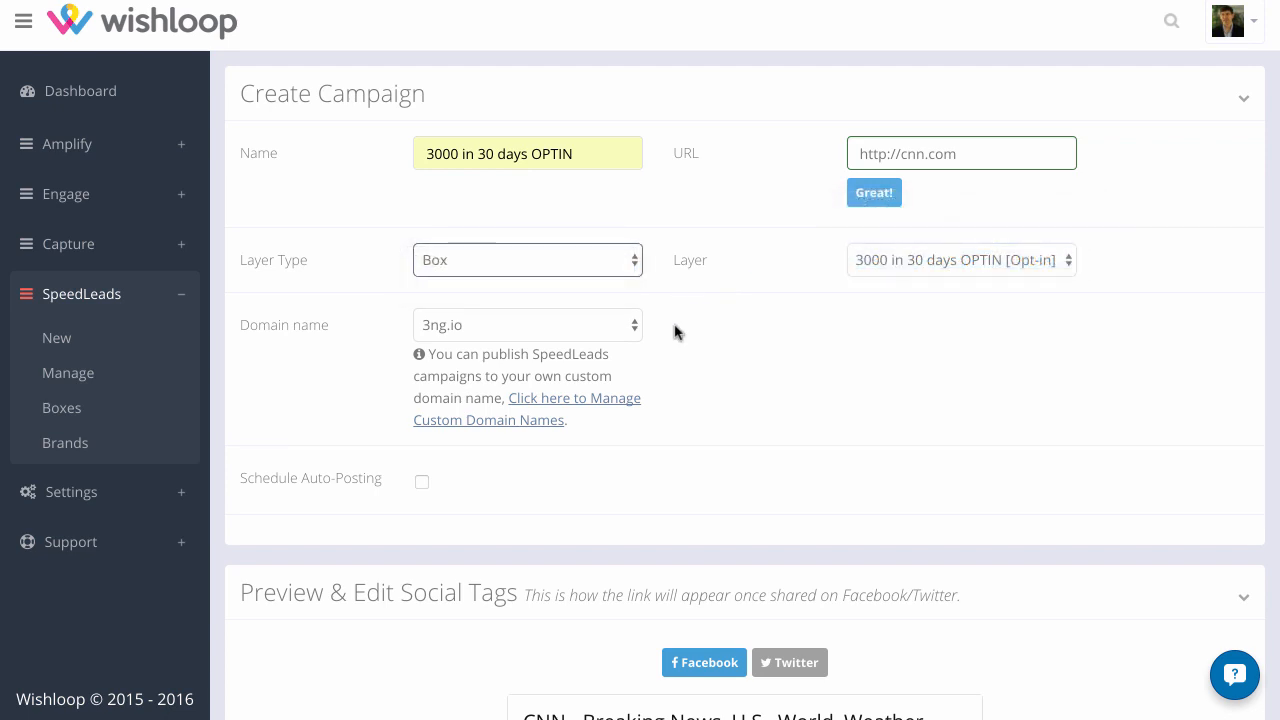
Check the campaign's Facebook and Twitter social tag previews and save the campaign
scroll(670, 335, down, 1)
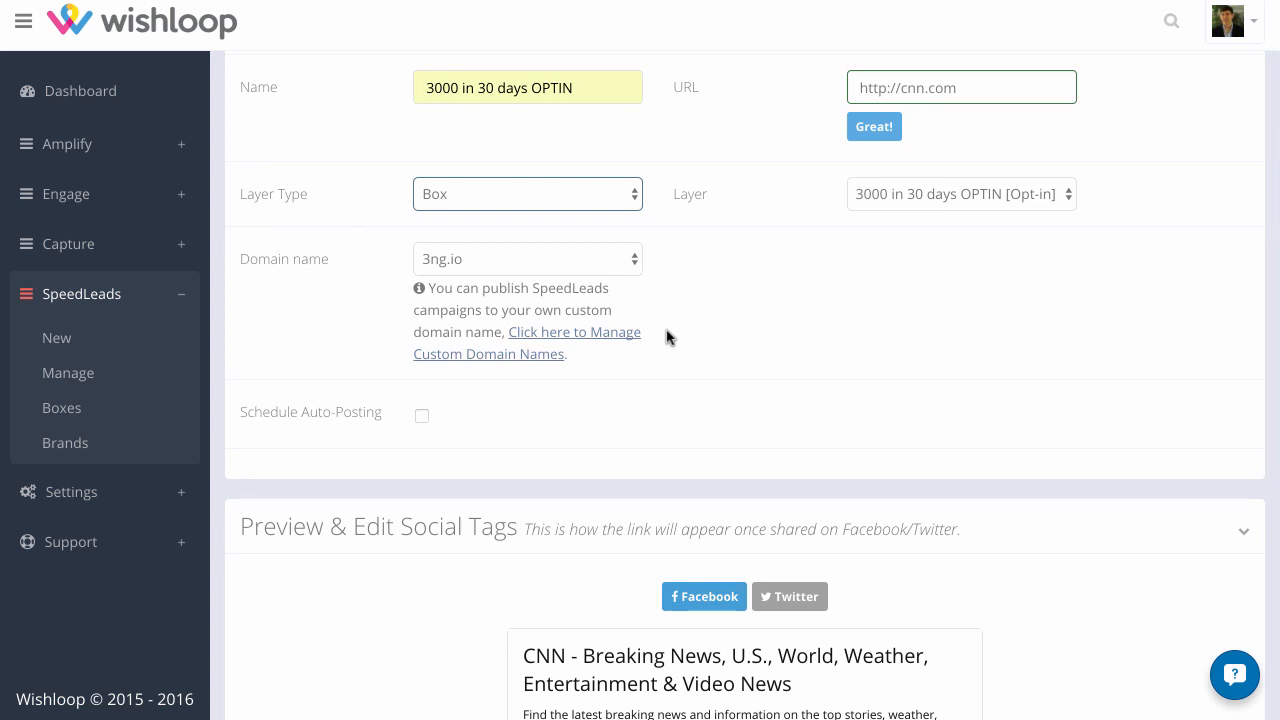
scroll(554, 383, down, 1)
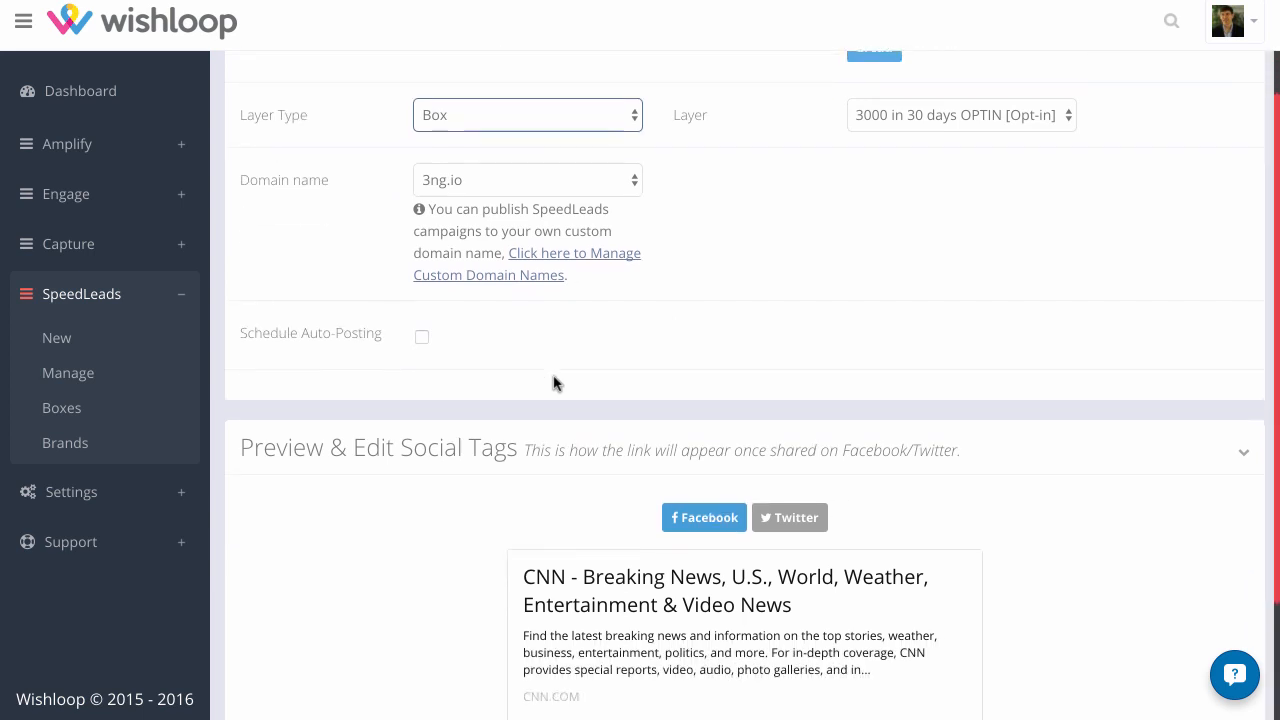
scroll(471, 384, down, 2)
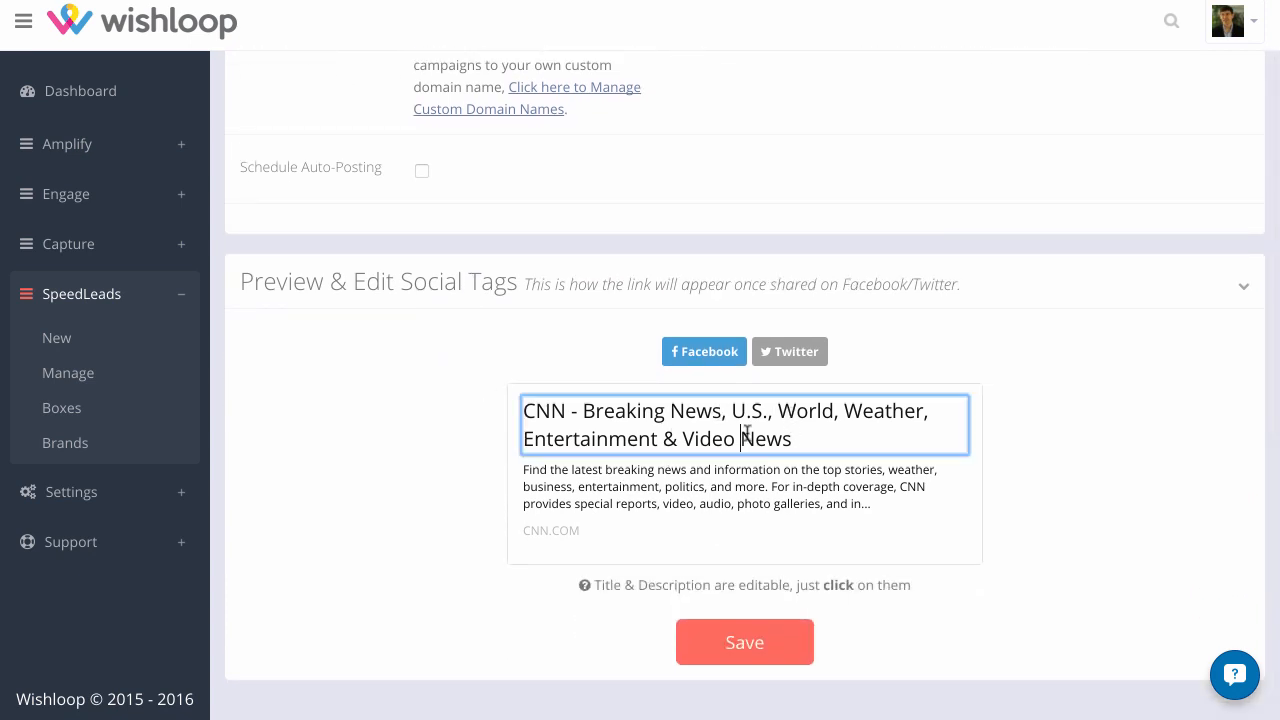
click(785, 353)
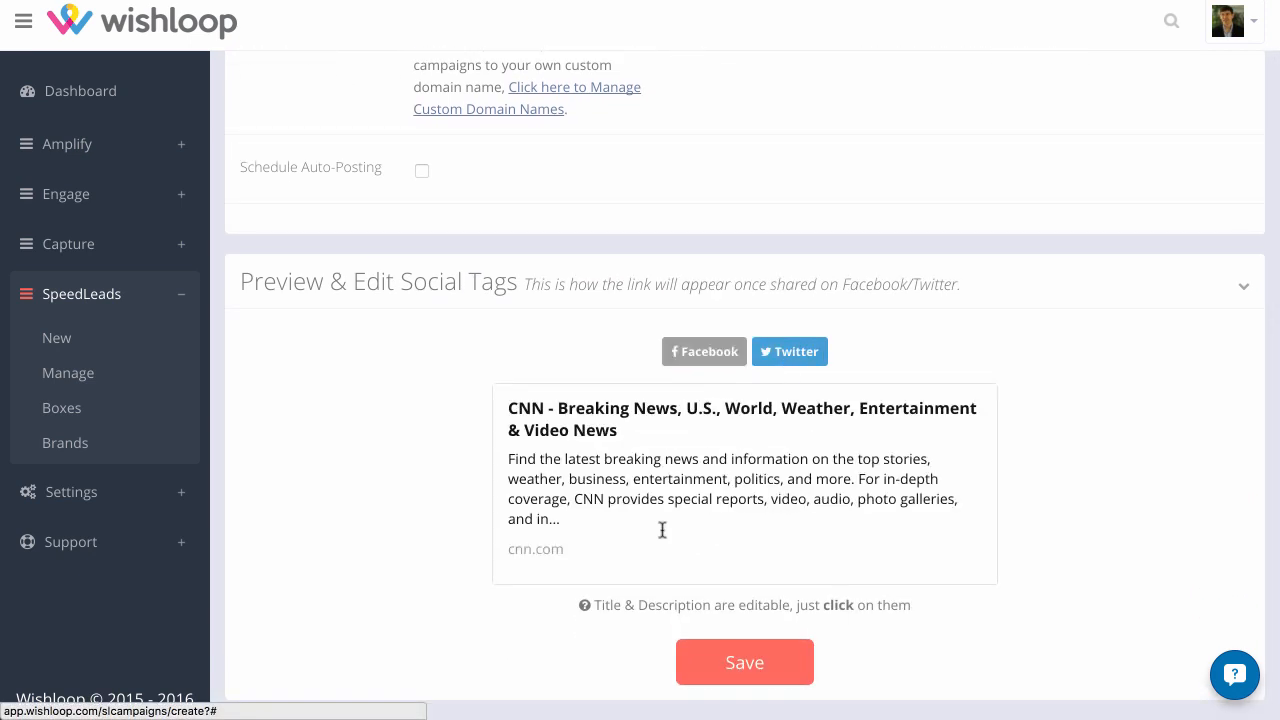
click(701, 352)
click(752, 652)
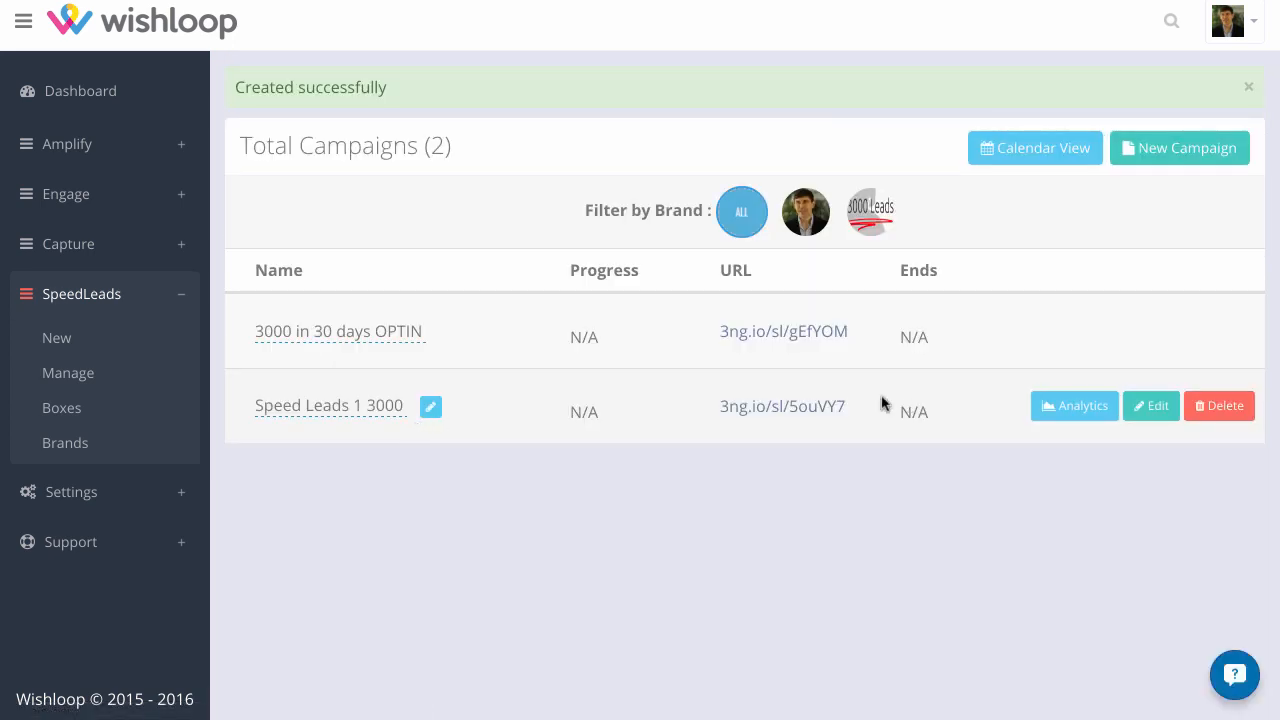
Open the 3000 in 30 days OPTIN campaign's link and submit an email address through its opt-in box to test it
click(800, 336)
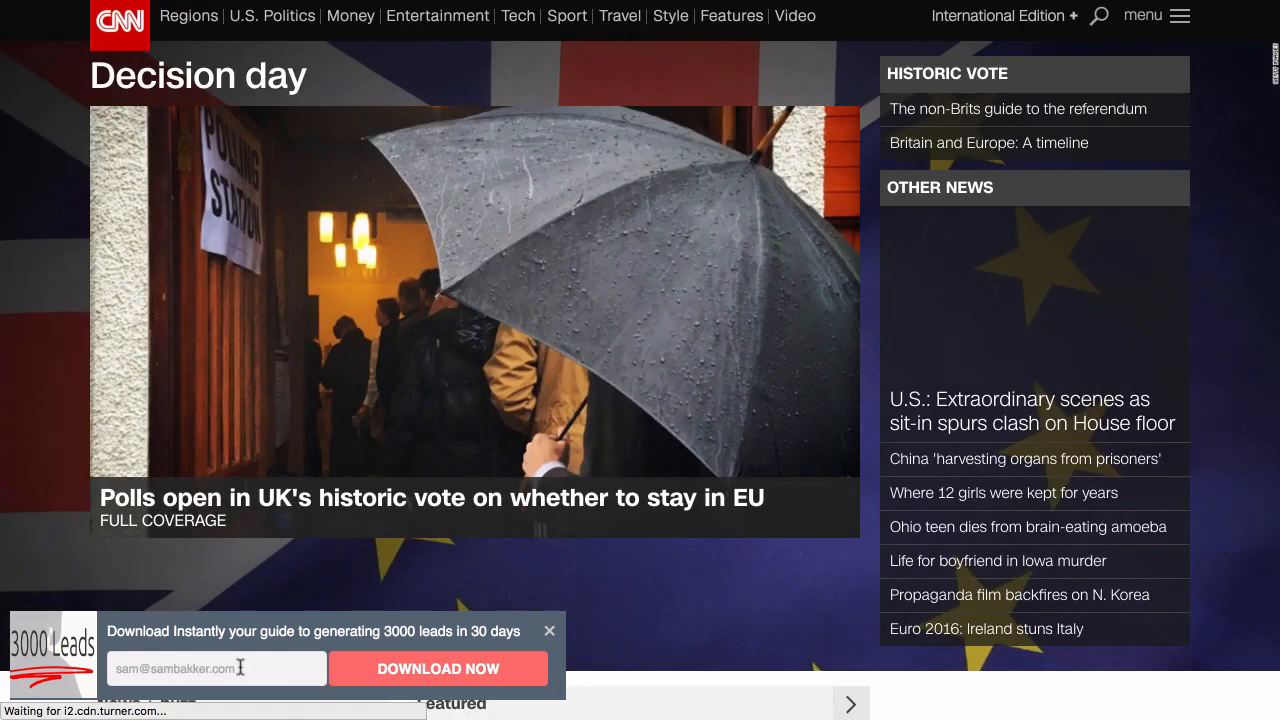
click(240, 668)
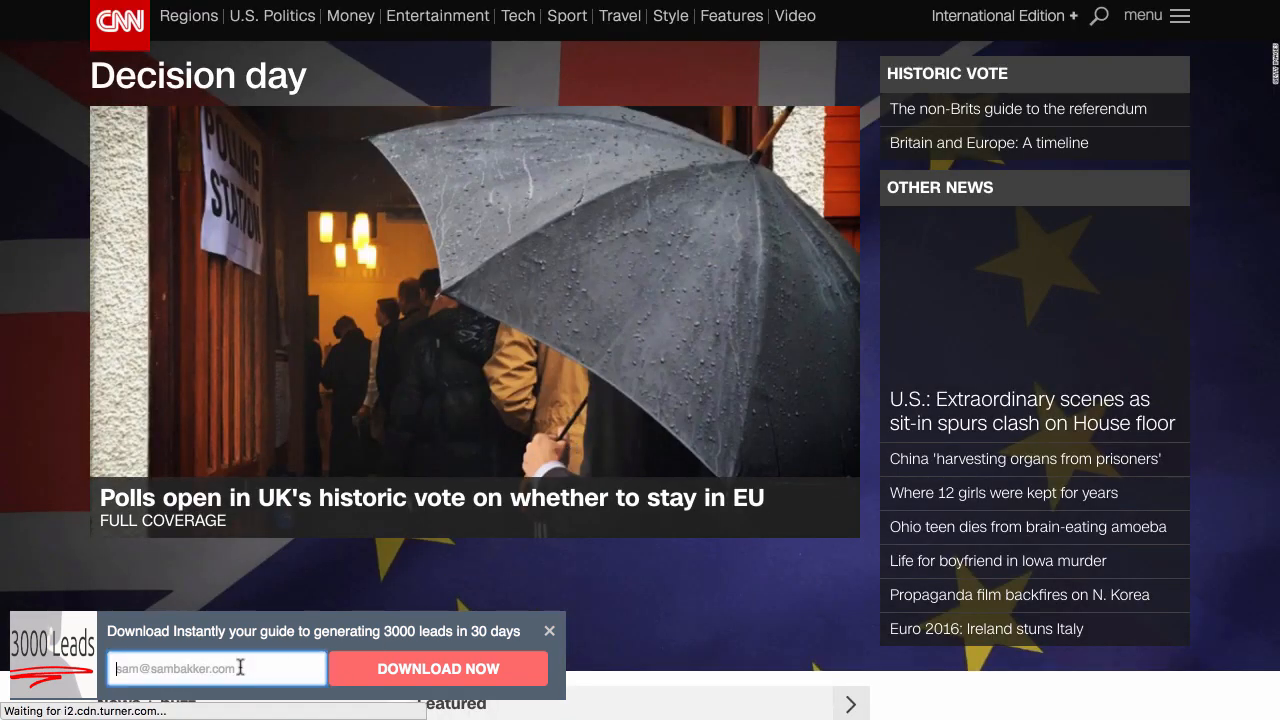
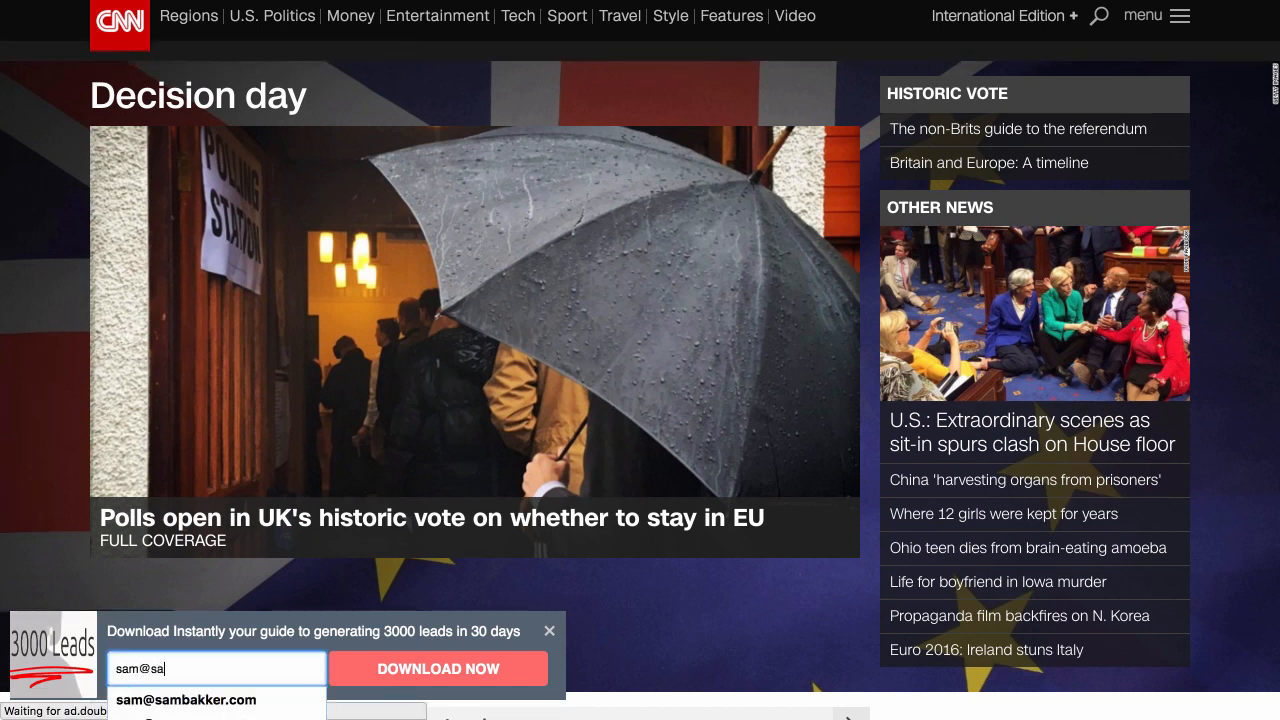
click(205, 697)
click(387, 669)
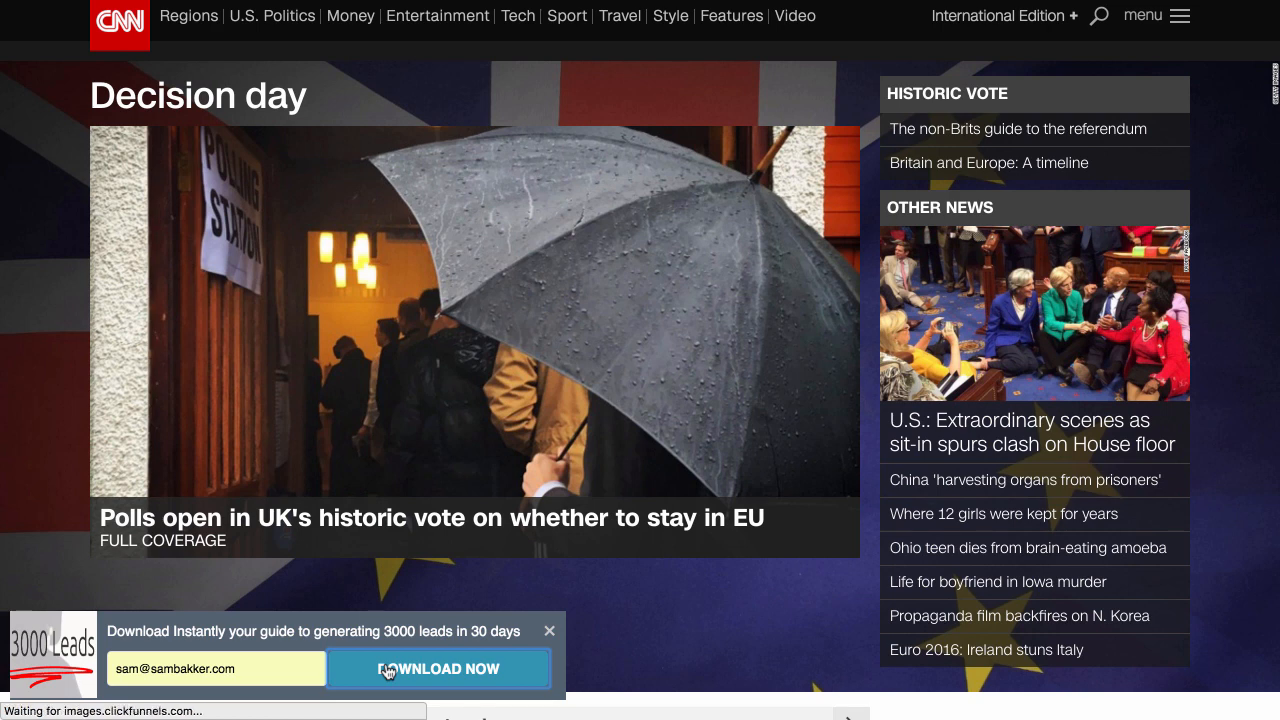
scroll(441, 456, down, 1)
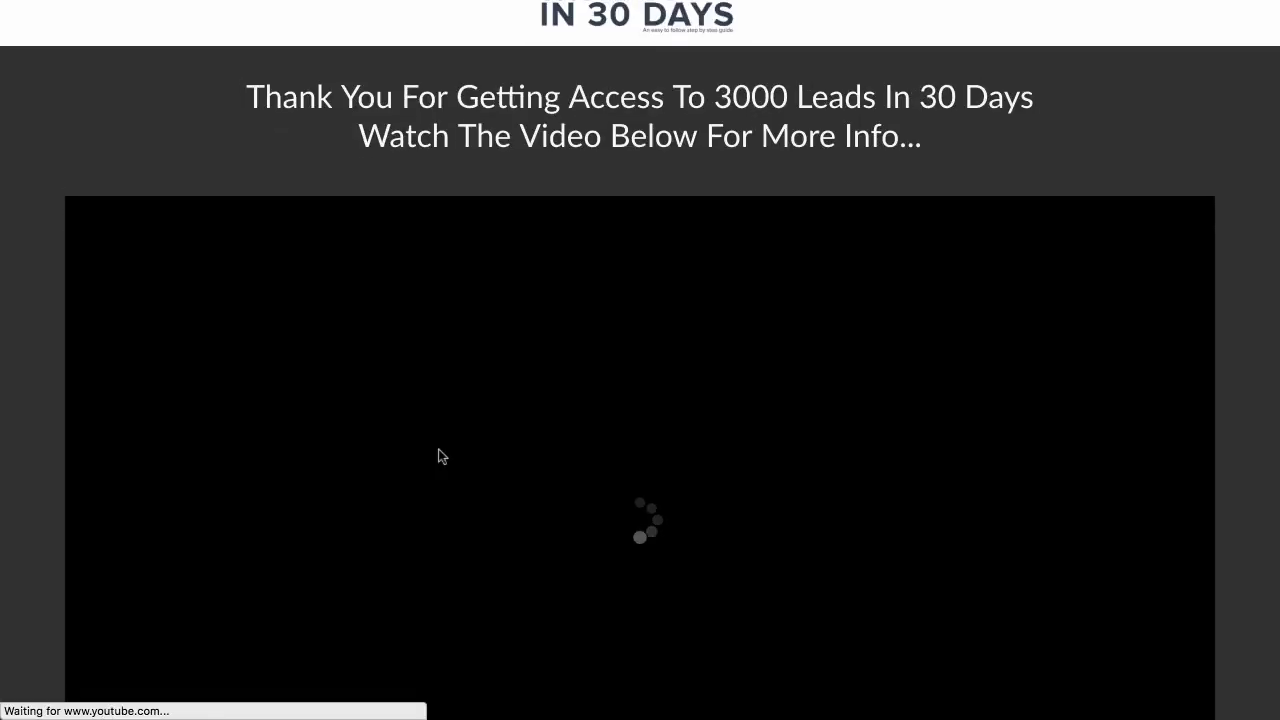
scroll(441, 456, down, 8)
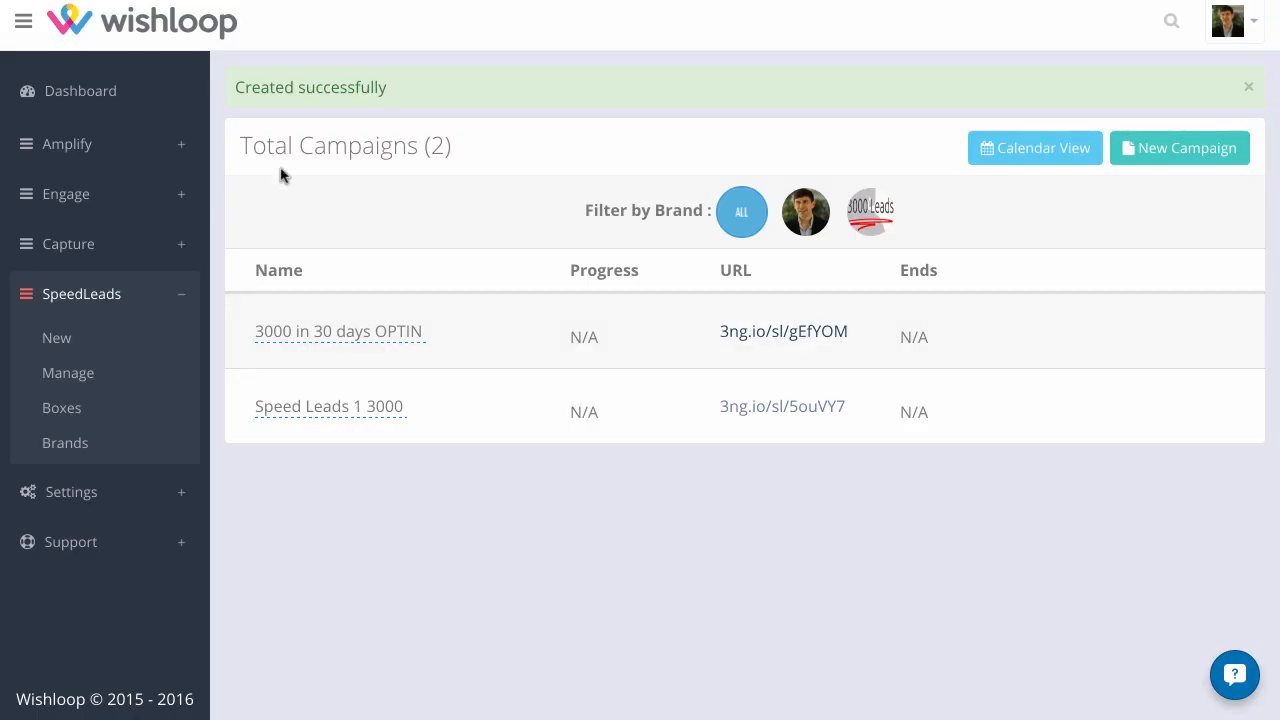
Start a new integration from the account settings and examine which services can be connected
click(170, 479)
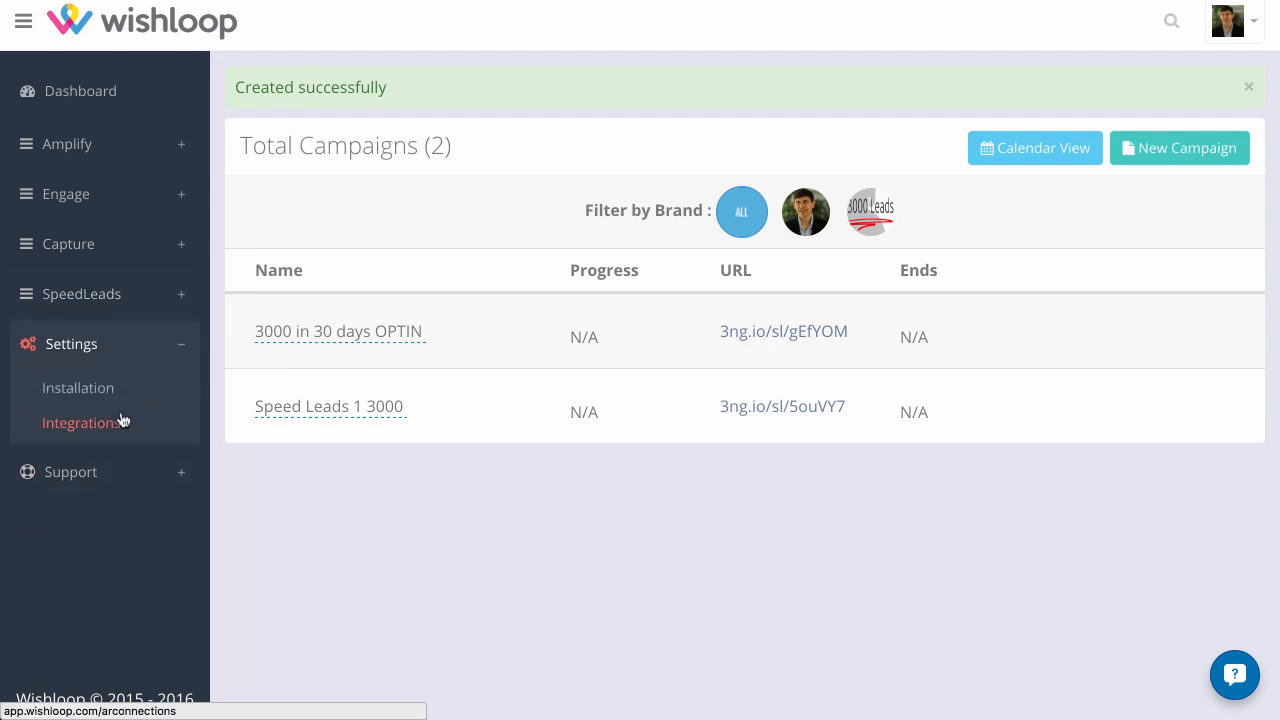
click(116, 428)
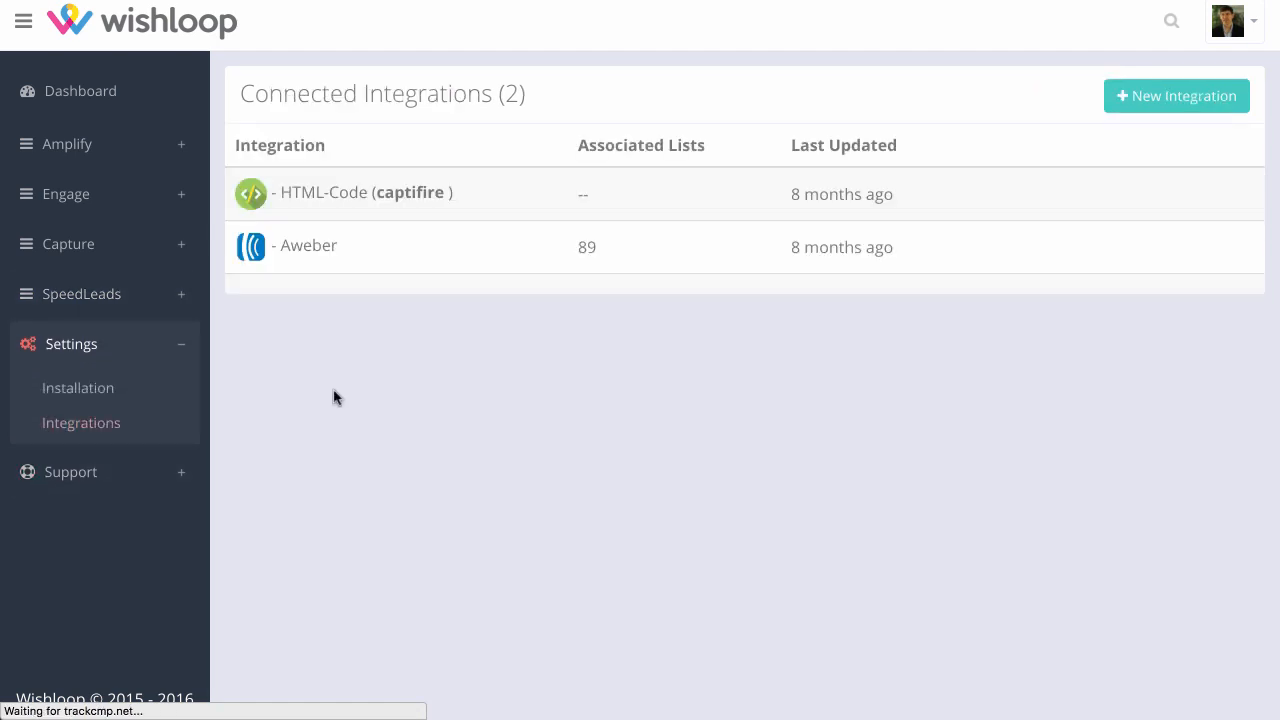
click(1176, 96)
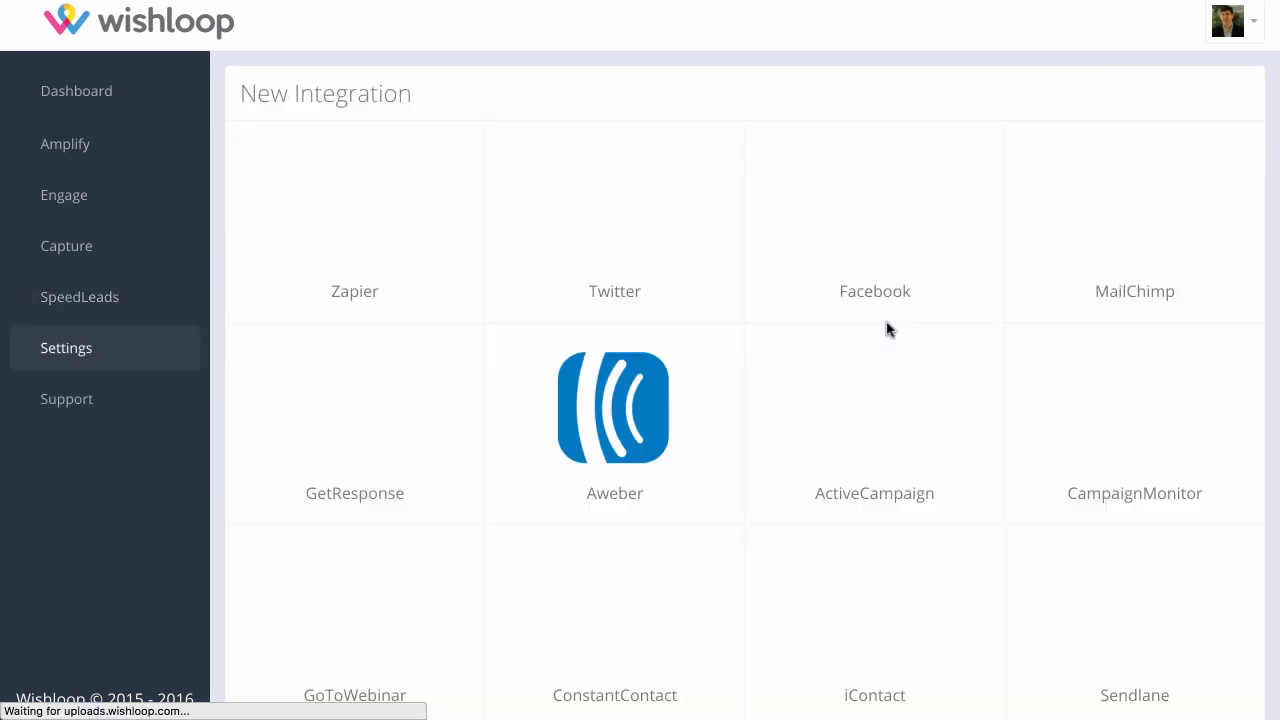
scroll(766, 406, down, 3)
scroll(770, 405, down, 4)
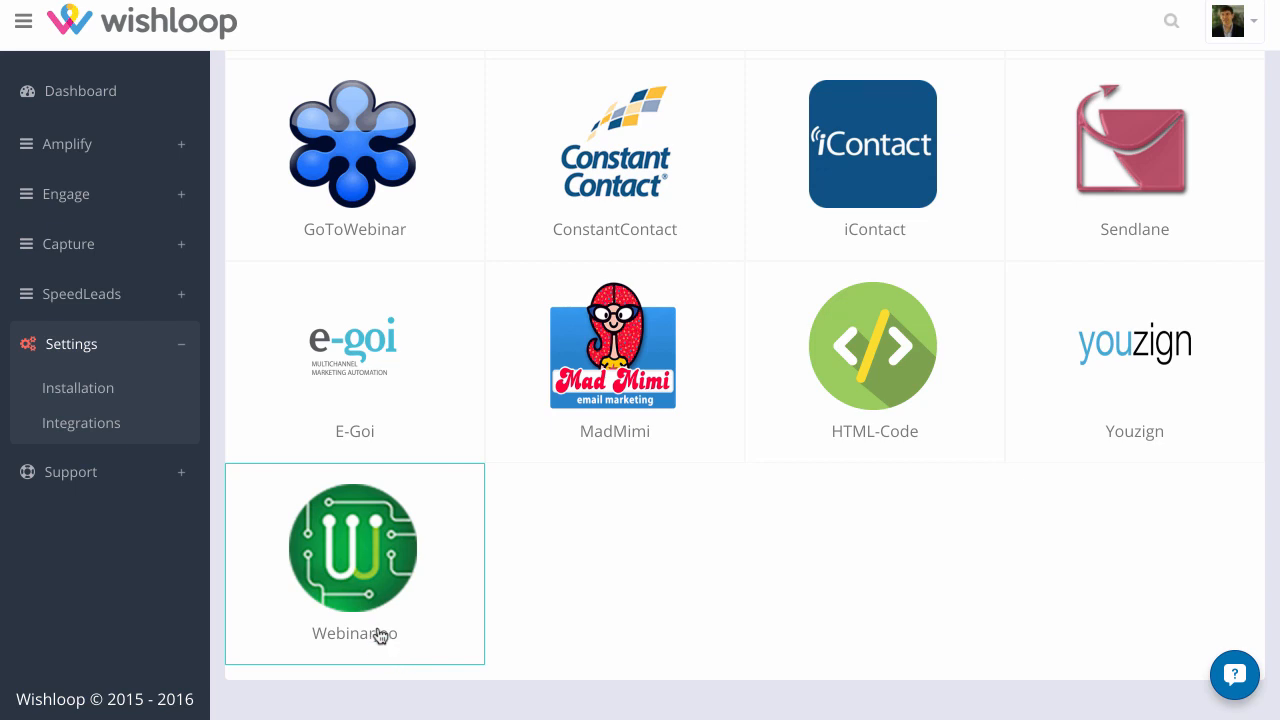
scroll(929, 575, up, 2)
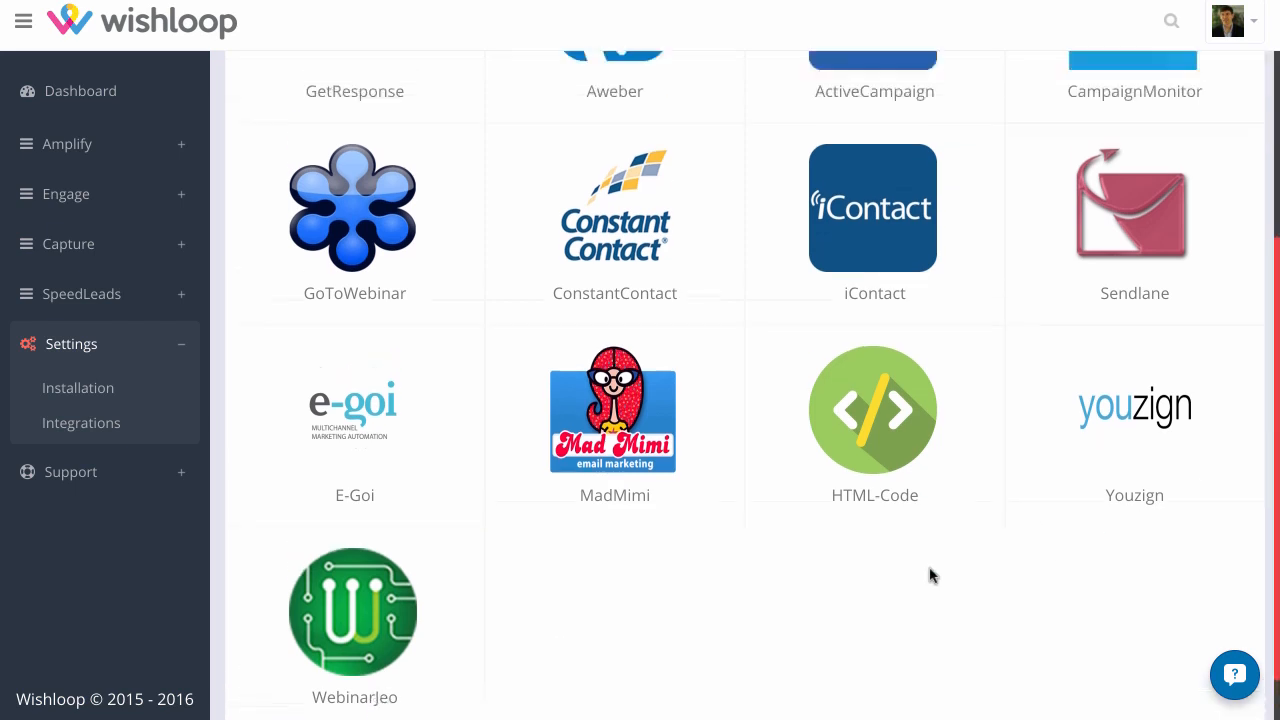
scroll(598, 457, up, 2)
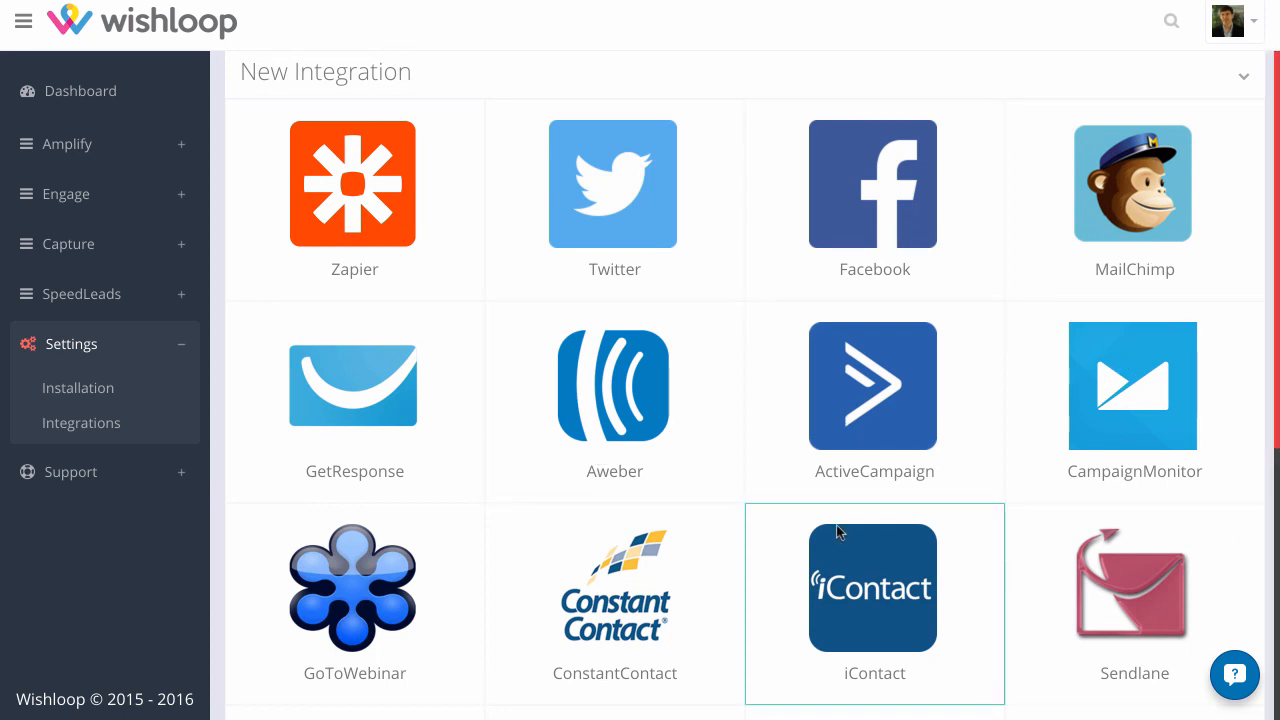
scroll(408, 407, down, 4)
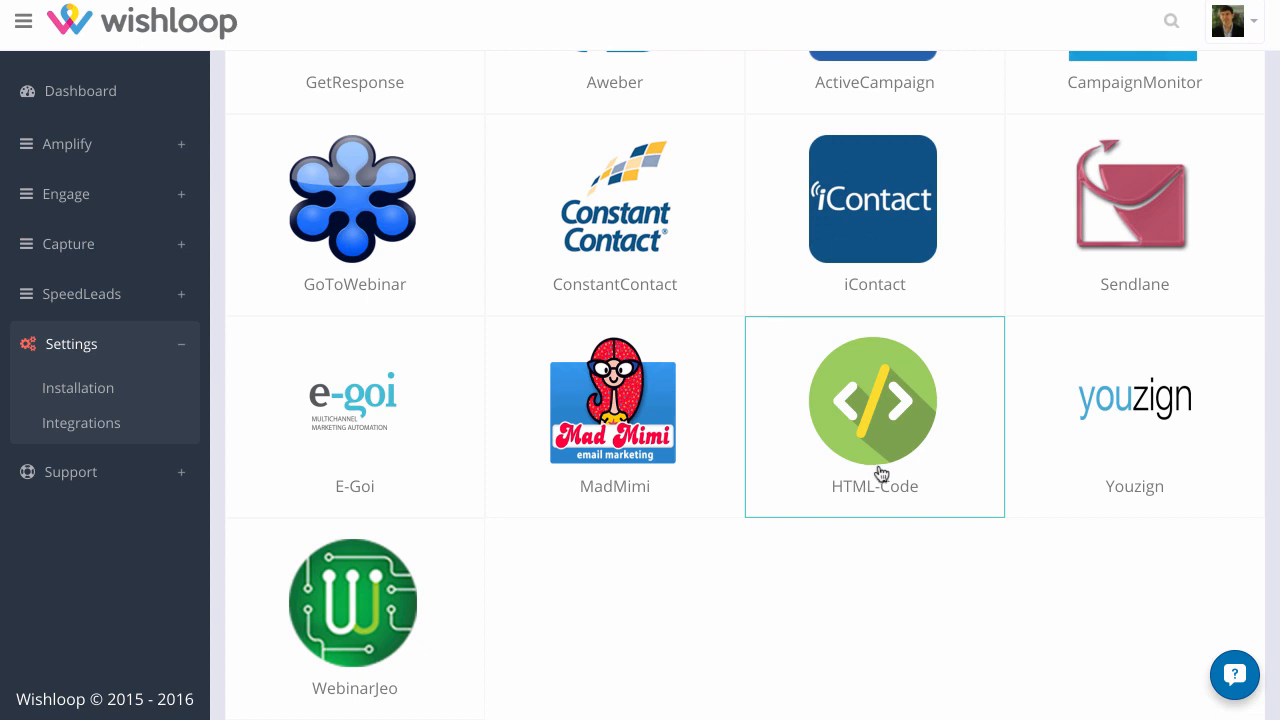
scroll(877, 480, up, 4)
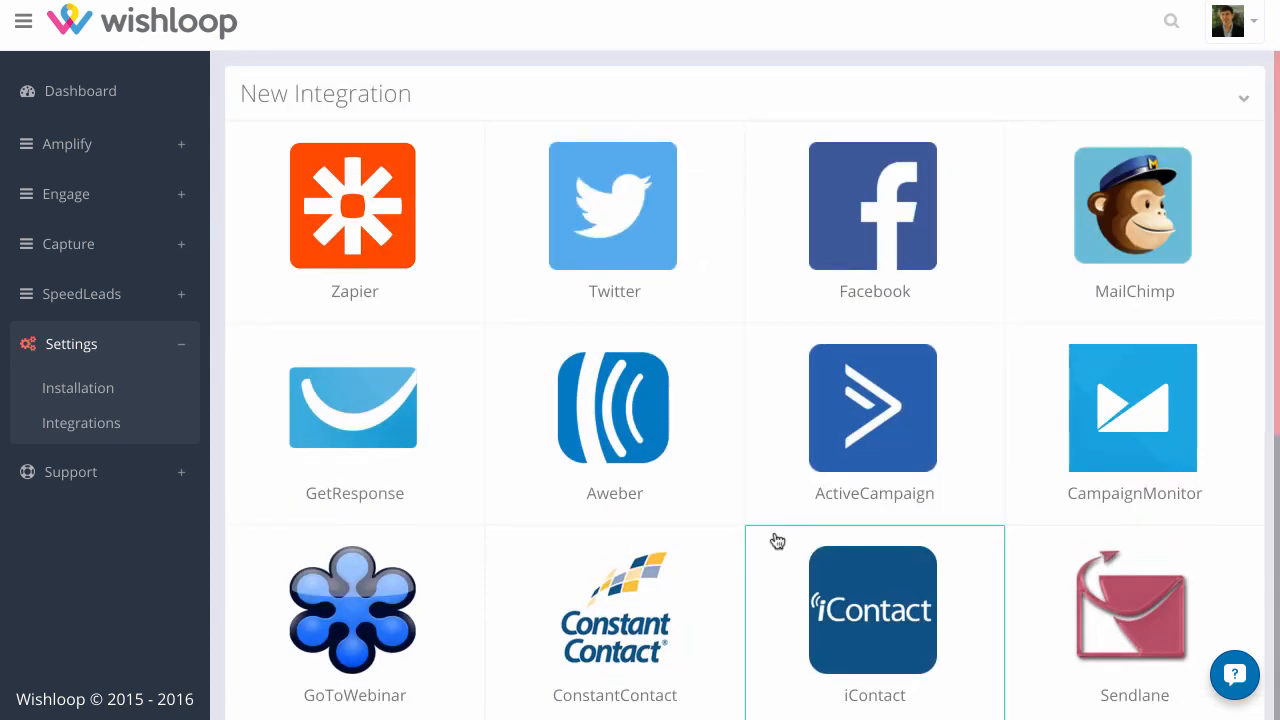
scroll(774, 540, down, 5)
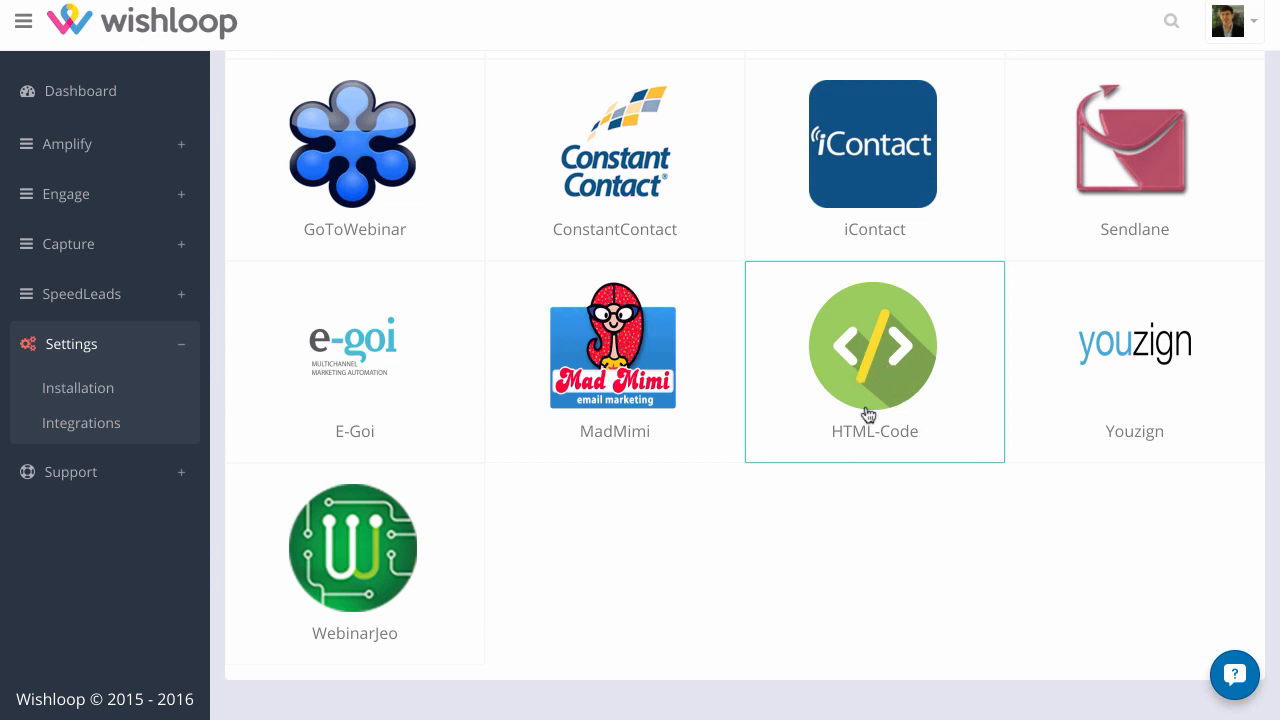
scroll(597, 557, up, 5)
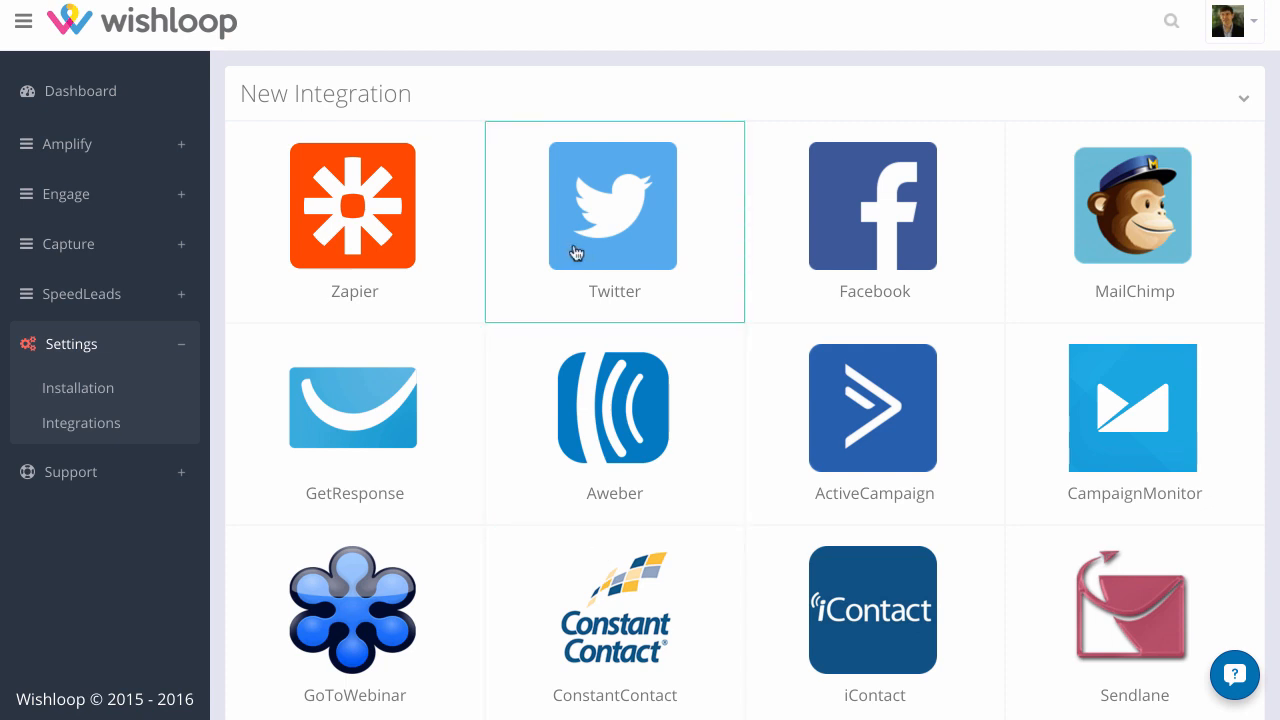
Return to the dashboard and look over the Amplify, Engage, Capture and Share modules
click(124, 92)
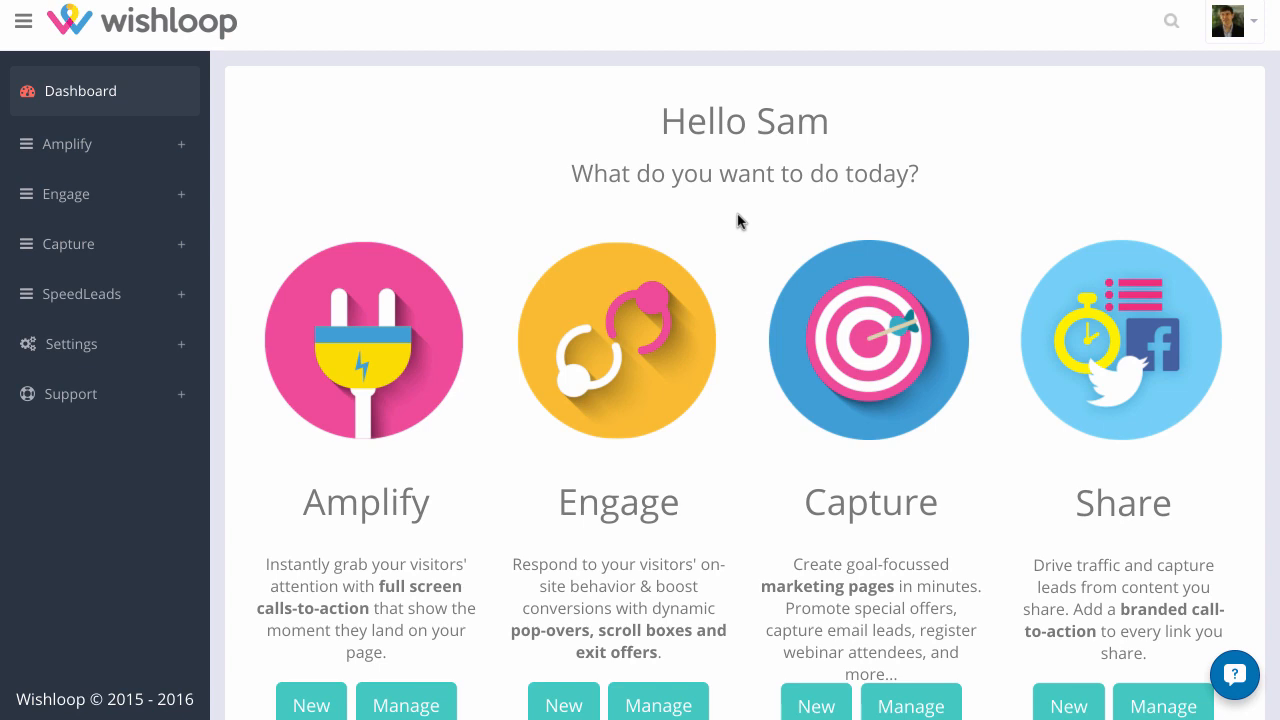
scroll(738, 220, down, 1)
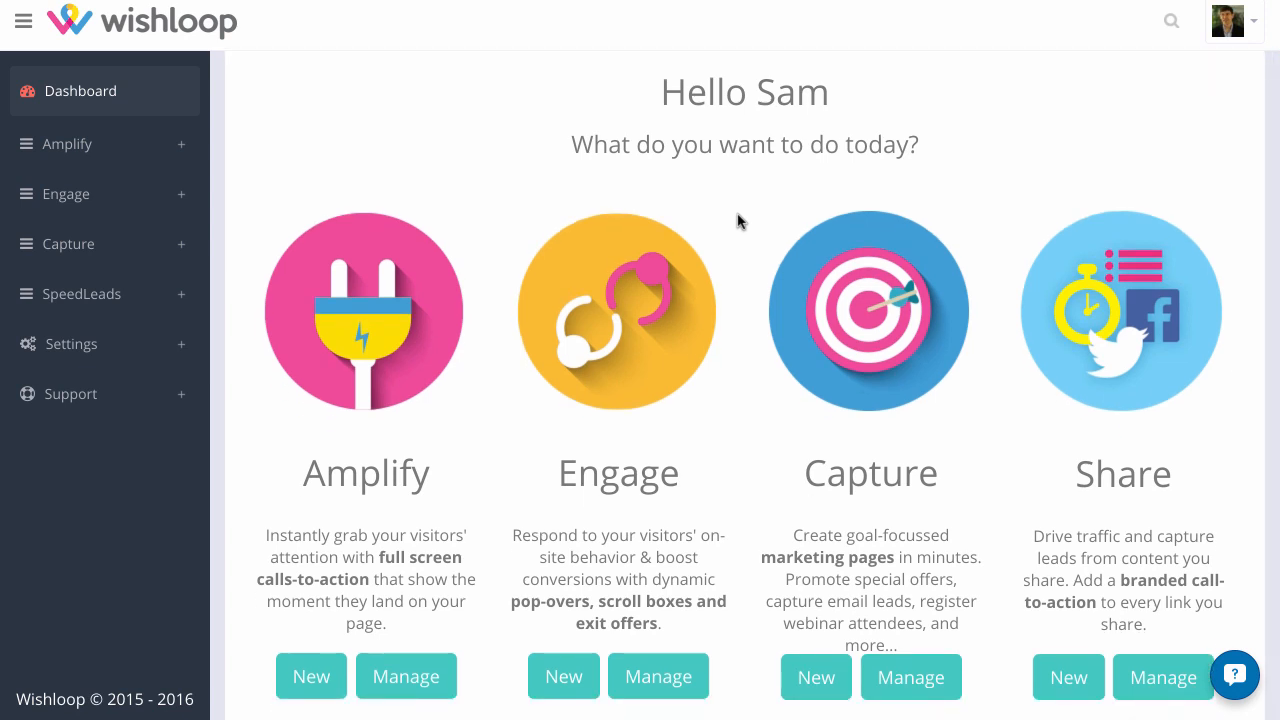
scroll(752, 267, up, 1)
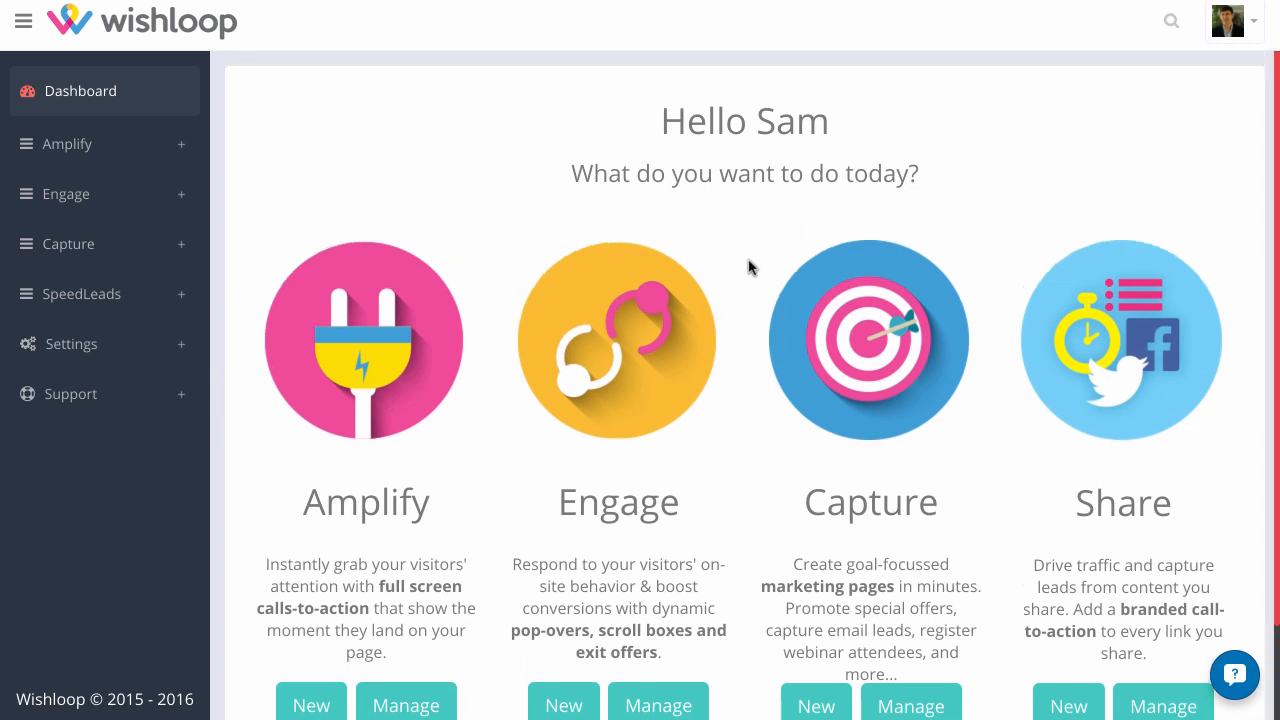